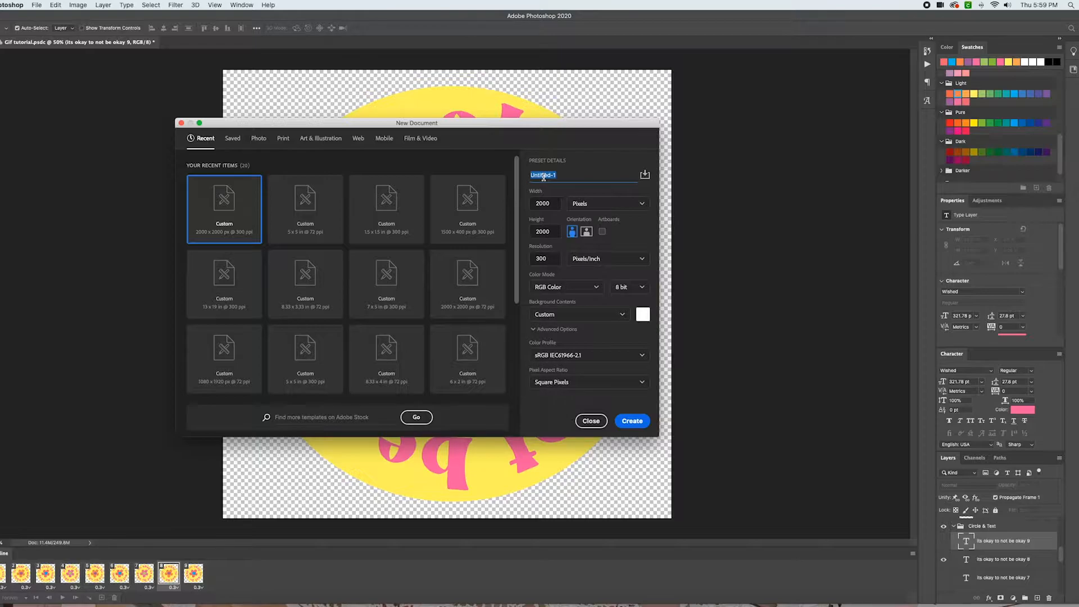
Create a new 2000 x 2000 px document named GIF Tutorial with a resolution of 72 pixels/inch
type("GIF Tutorial")
double_click(550, 259)
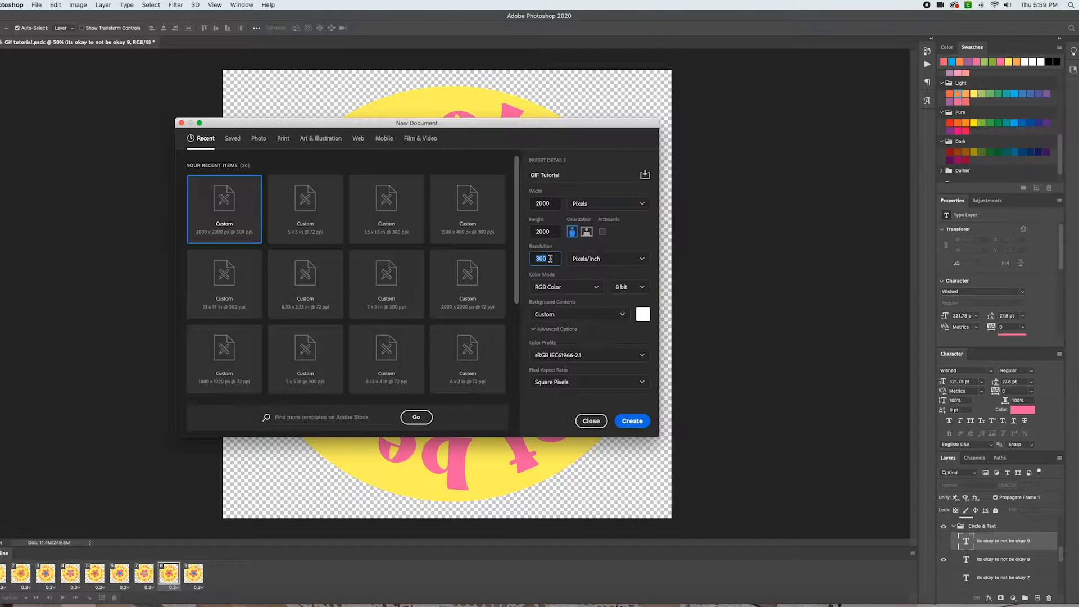
type("72")
left_click(632, 422)
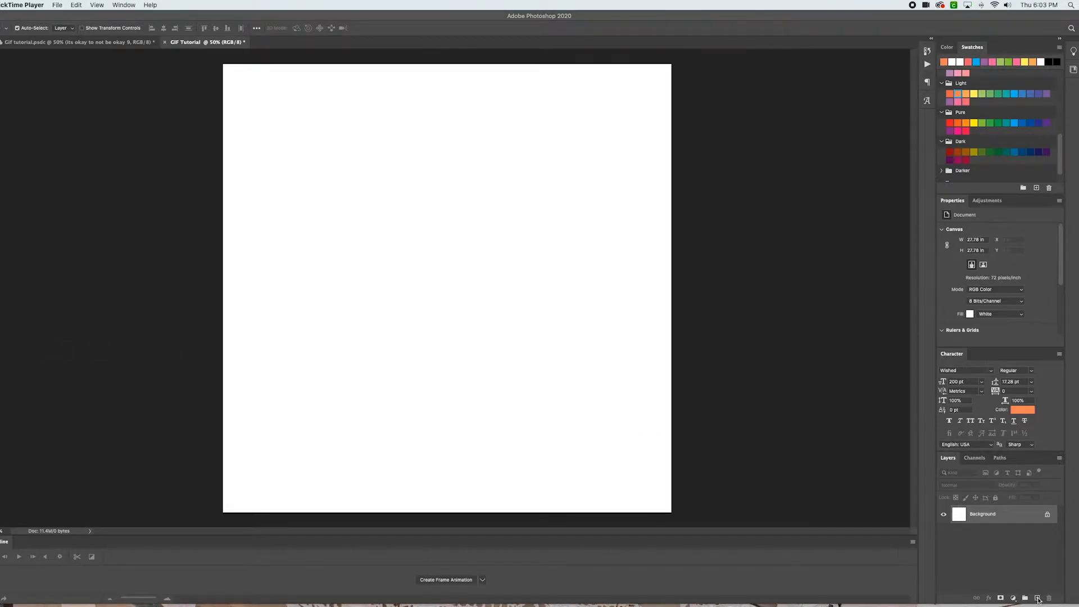
Add a new layer and name it Flower Center
left_click(1038, 599)
double_click(976, 515)
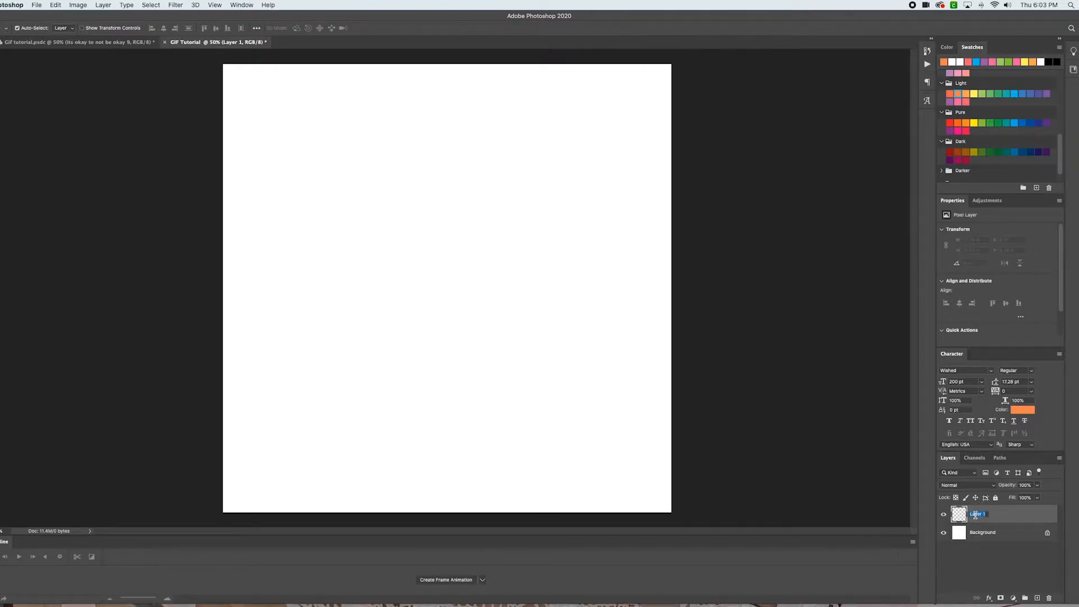
type("Flower Center")
key("Return")
With a 30 px round brush, draw an orange circle outline about 4.5 in wide in the canvas centre
key("b")
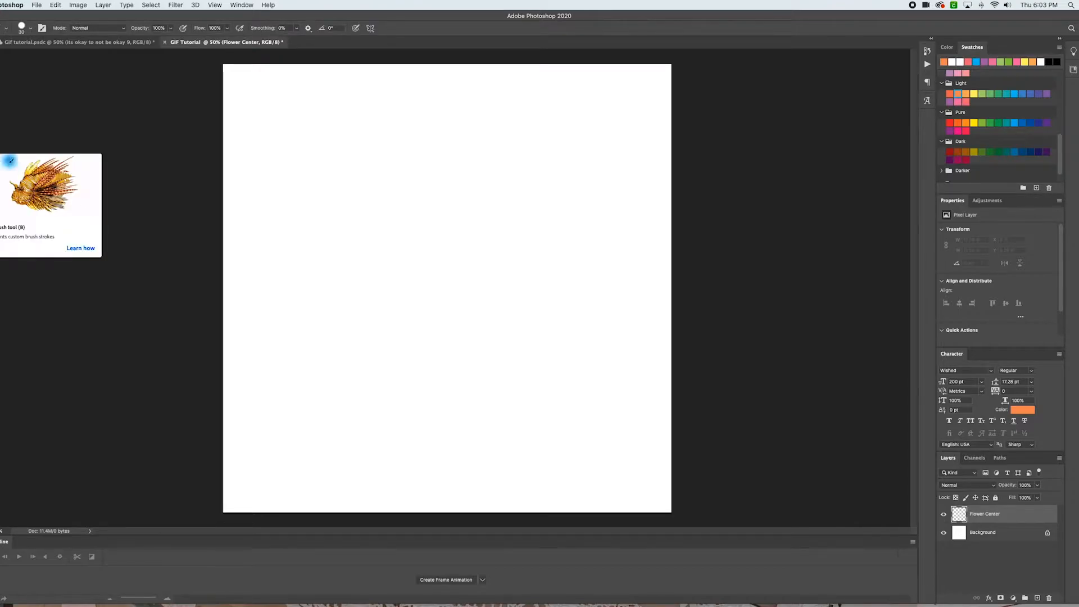
left_click(23, 28)
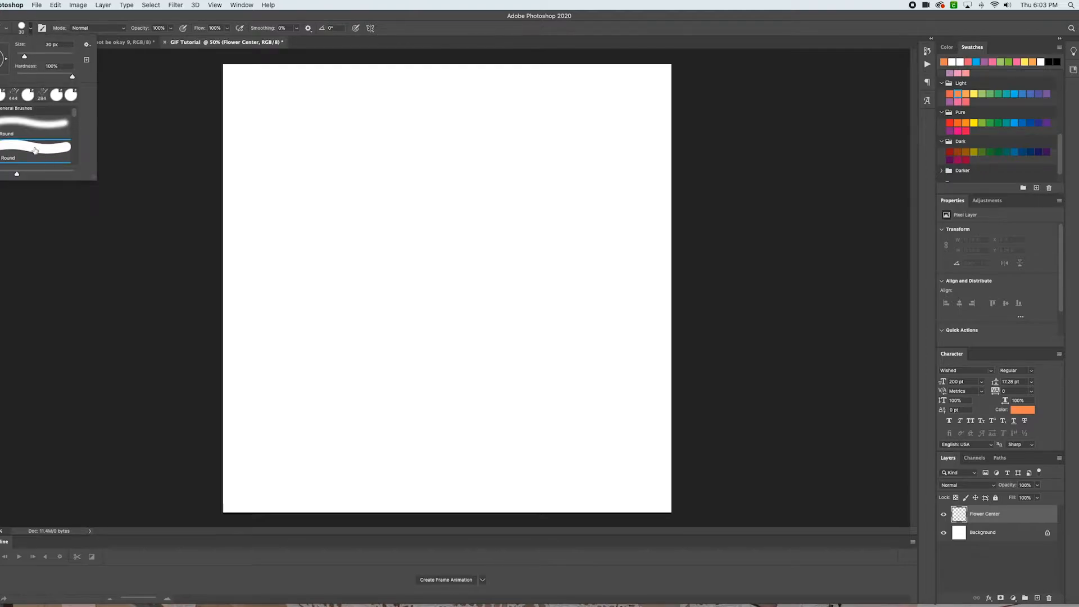
scroll(36, 144, "down", 5)
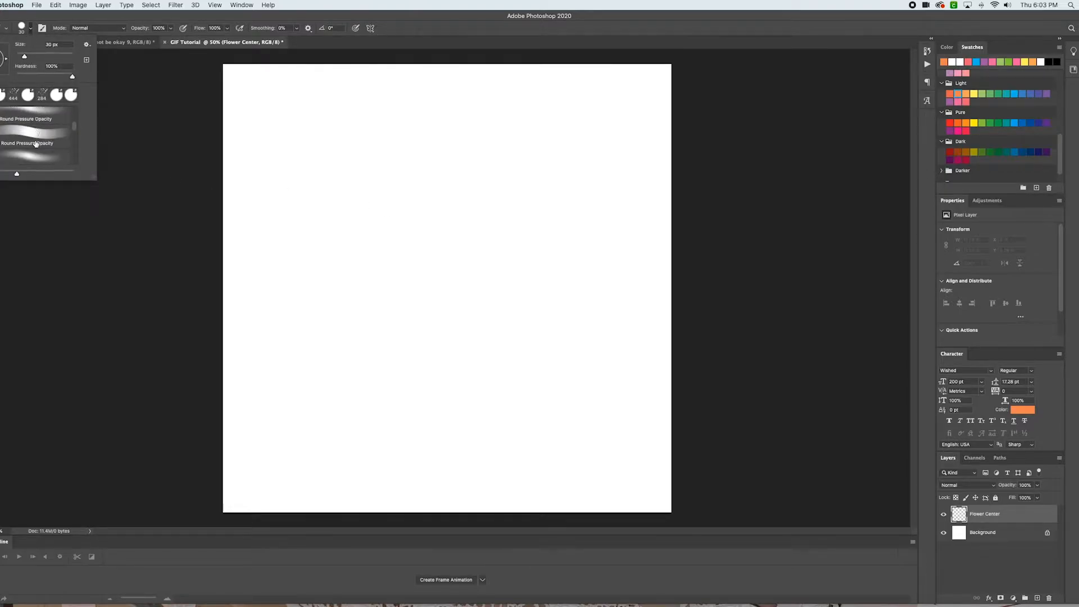
scroll(35, 144, "down", 3)
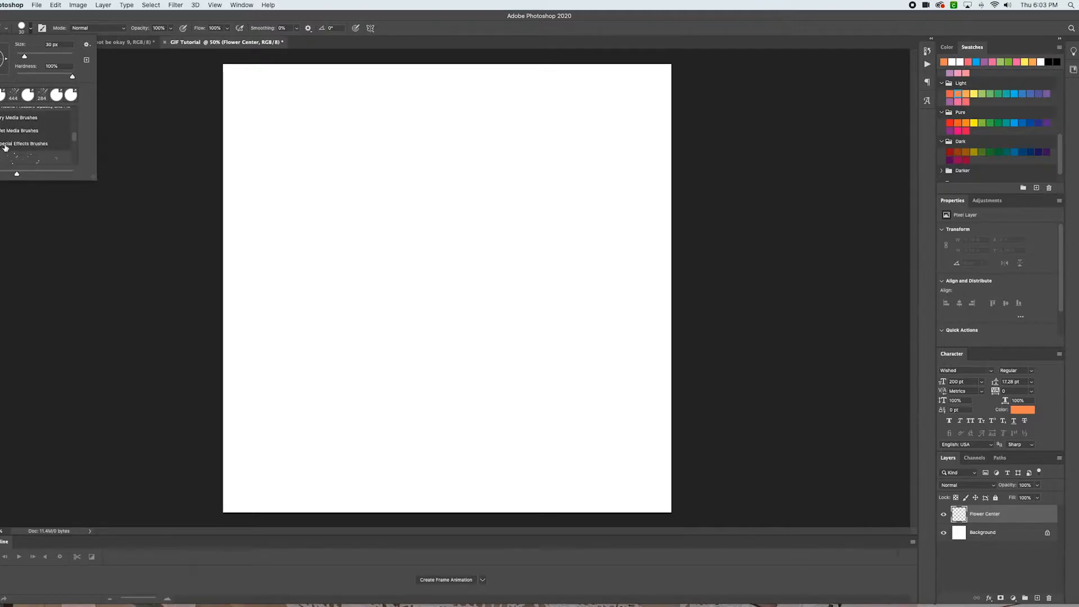
scroll(35, 144, "up", 8)
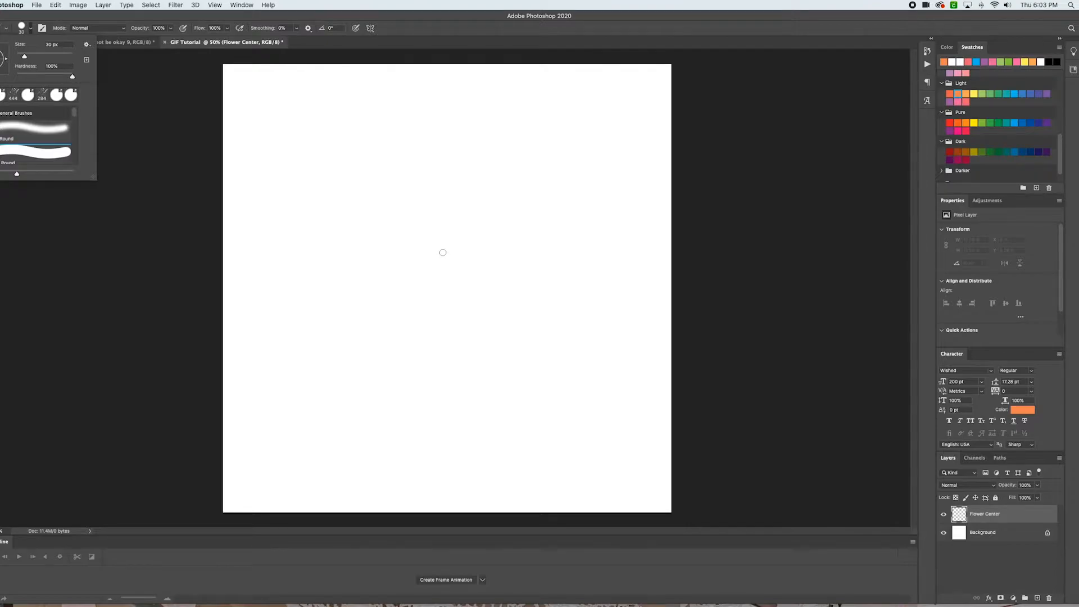
mouse_move(444, 253)
left_mouse_down()
mouse_move(425, 294)
mouse_move(477, 304)
mouse_move(487, 273)
mouse_move(440, 252)
left_mouse_up()
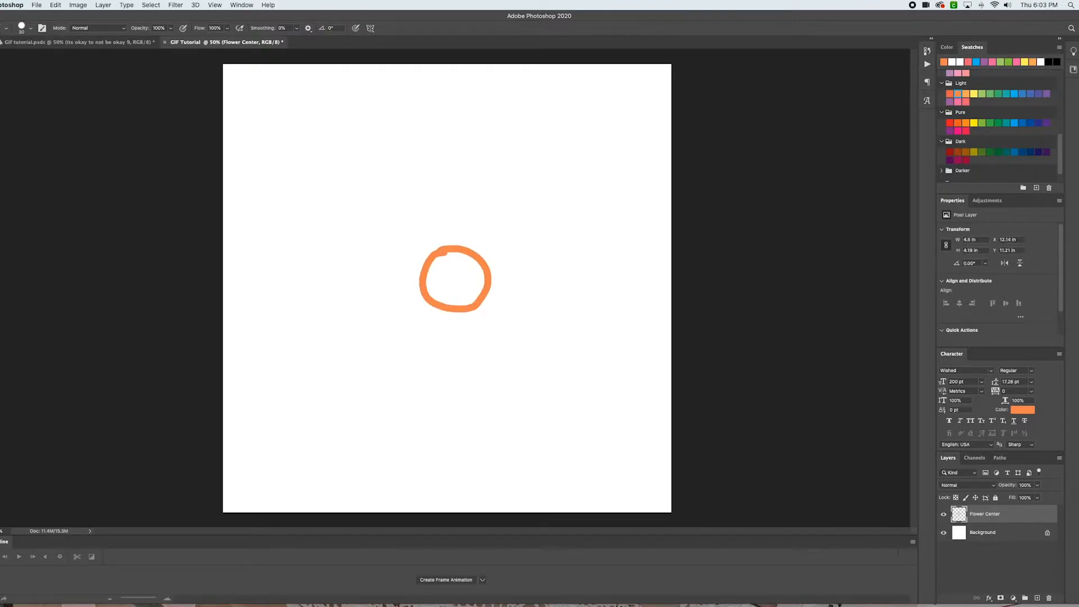
Fill the orange circle solid with the Paint Bucket, setting its tolerance to 100
left_click(0, 201)
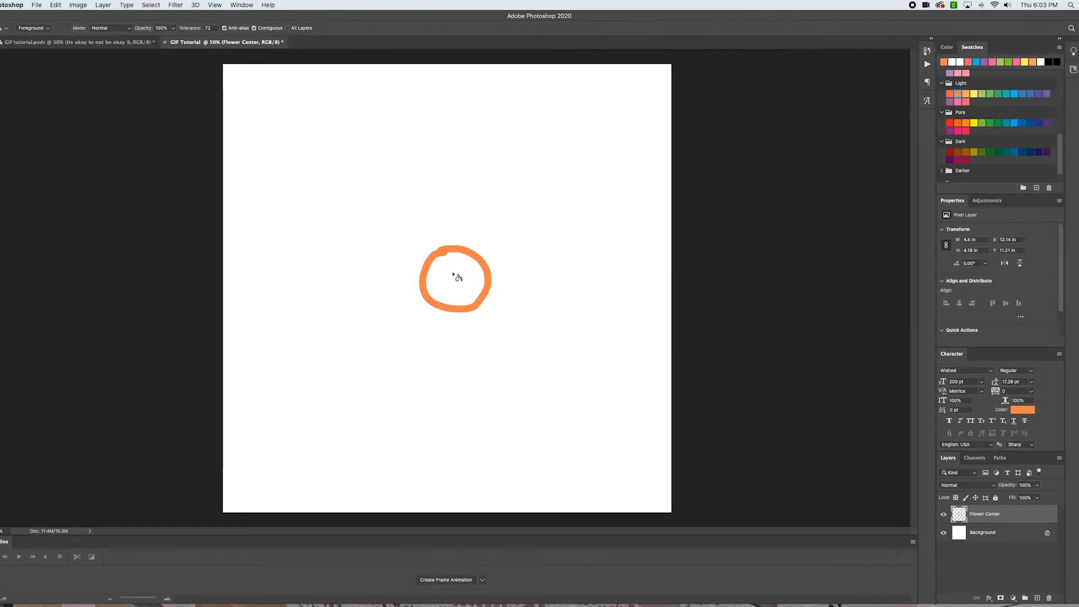
left_click(450, 276)
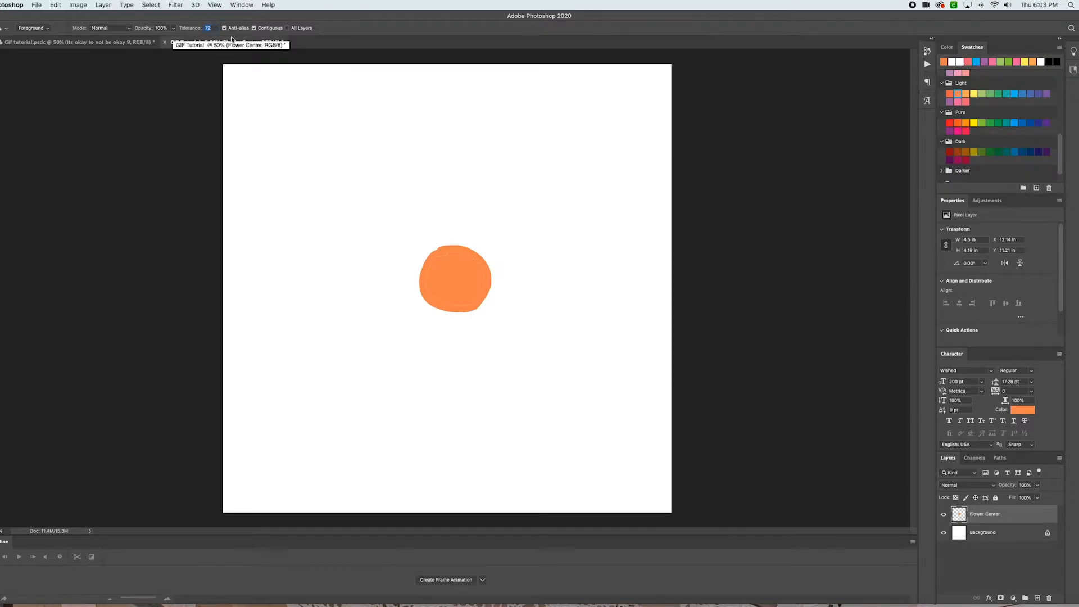
type("100")
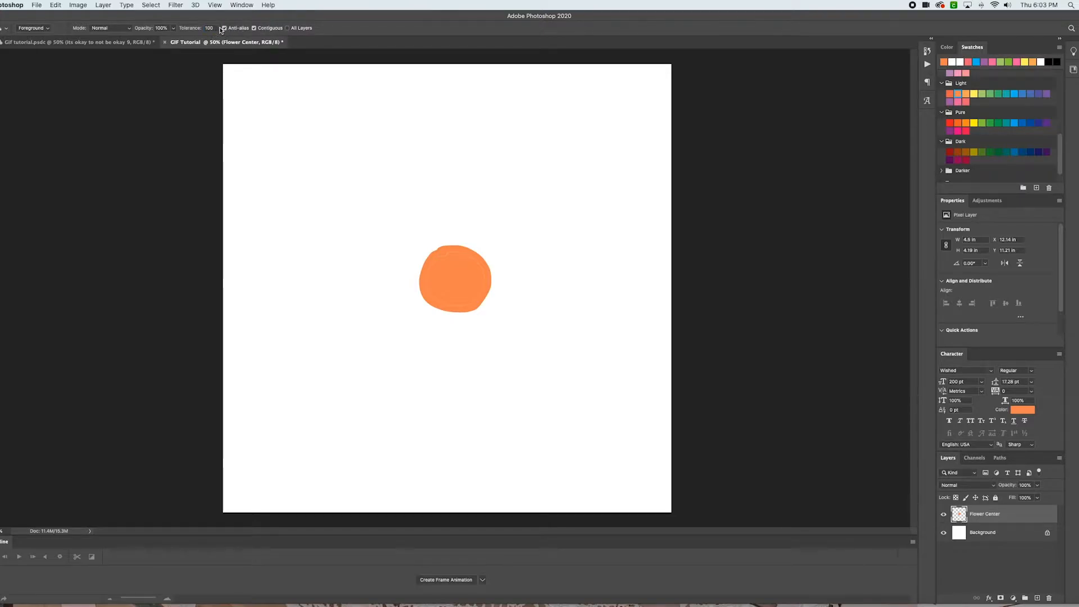
left_click(453, 269)
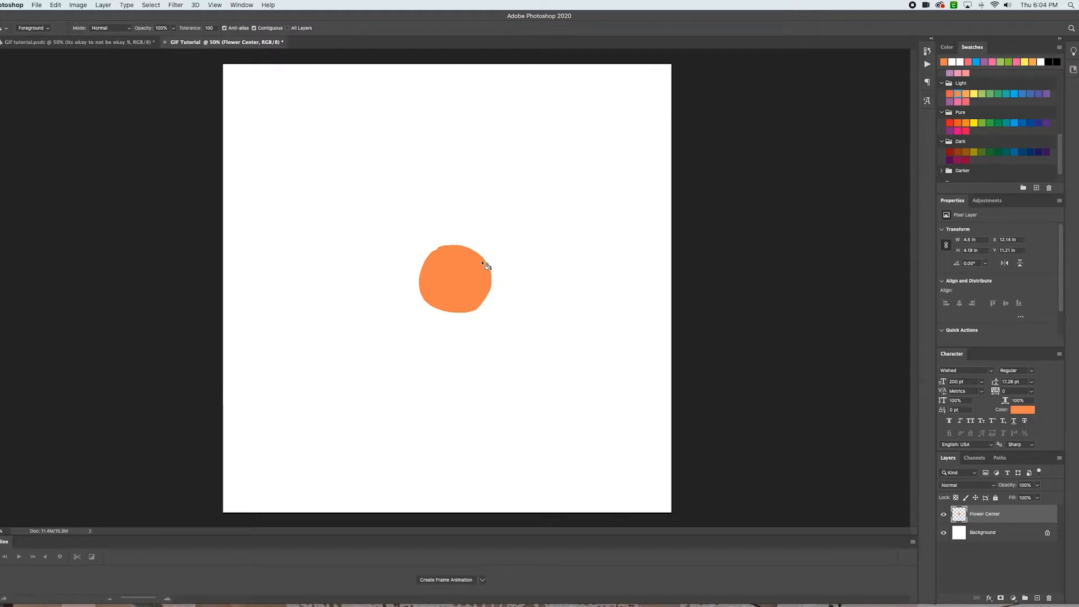
Add another new layer and name it Flower Petals
left_click(1037, 598)
double_click(979, 514)
type("Flowe")
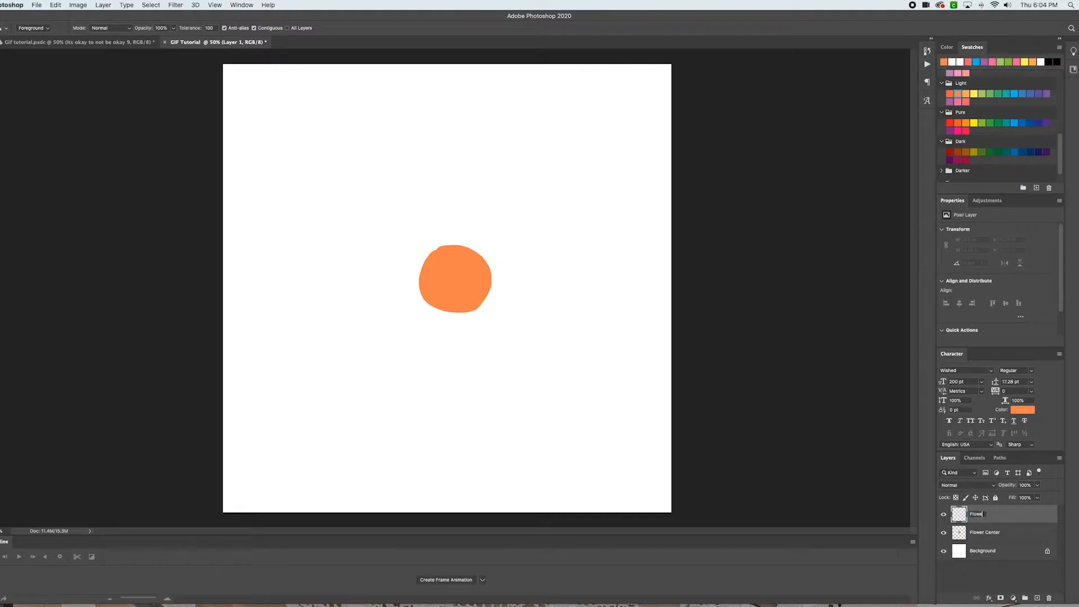
type("r Petals")
key("Return")
Switch the brush colour to a pink swatch and draw five petal outlines around the orange centre
left_click(1, 151)
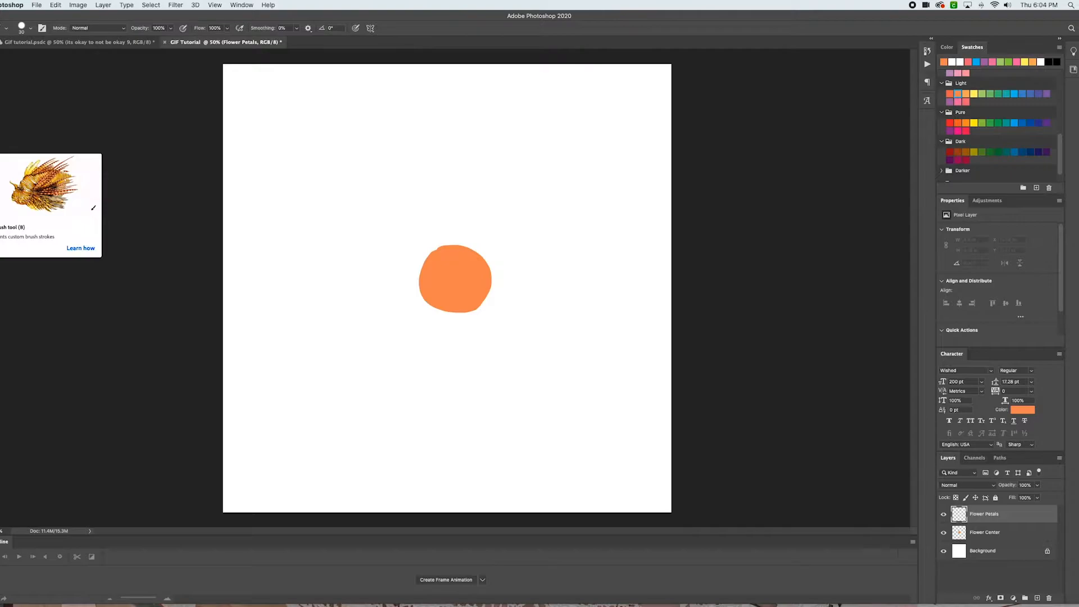
scroll(985, 90, "up", 5)
scroll(985, 91, "up", 2)
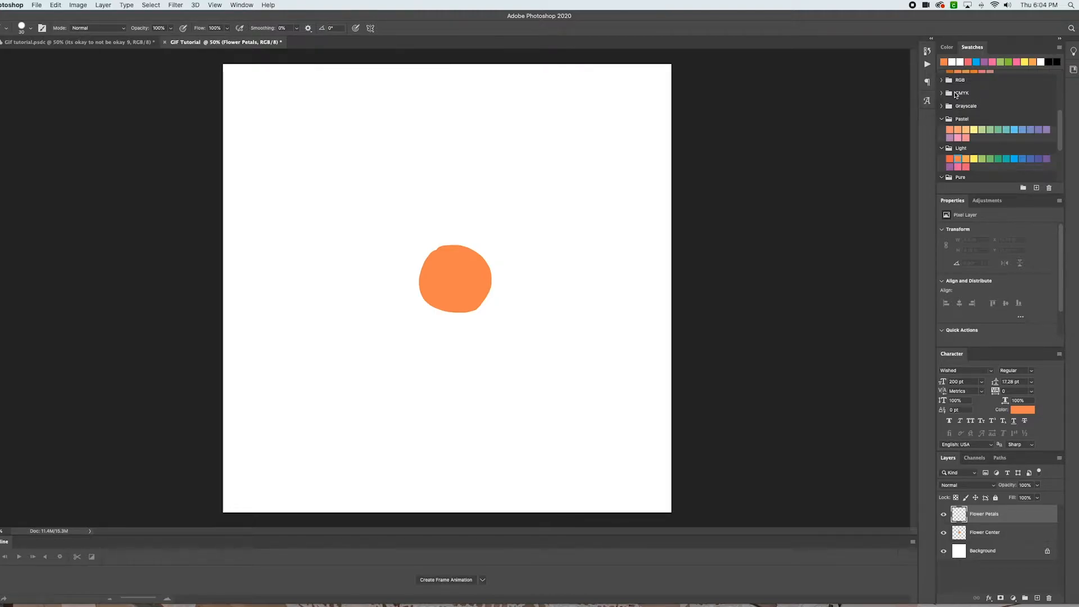
scroll(974, 141, "down", 3)
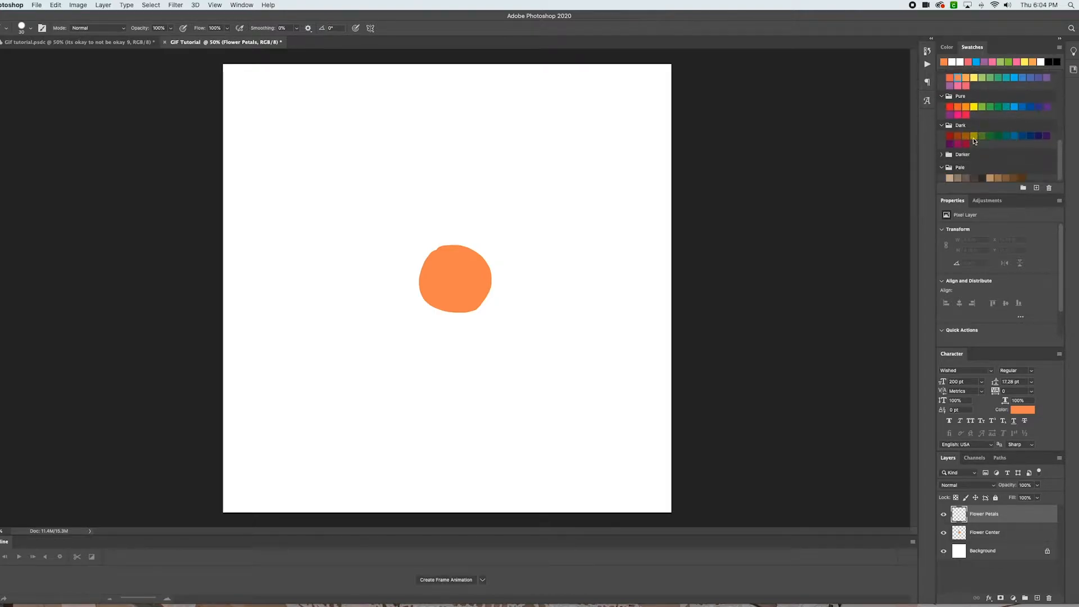
scroll(975, 140, "up", 5)
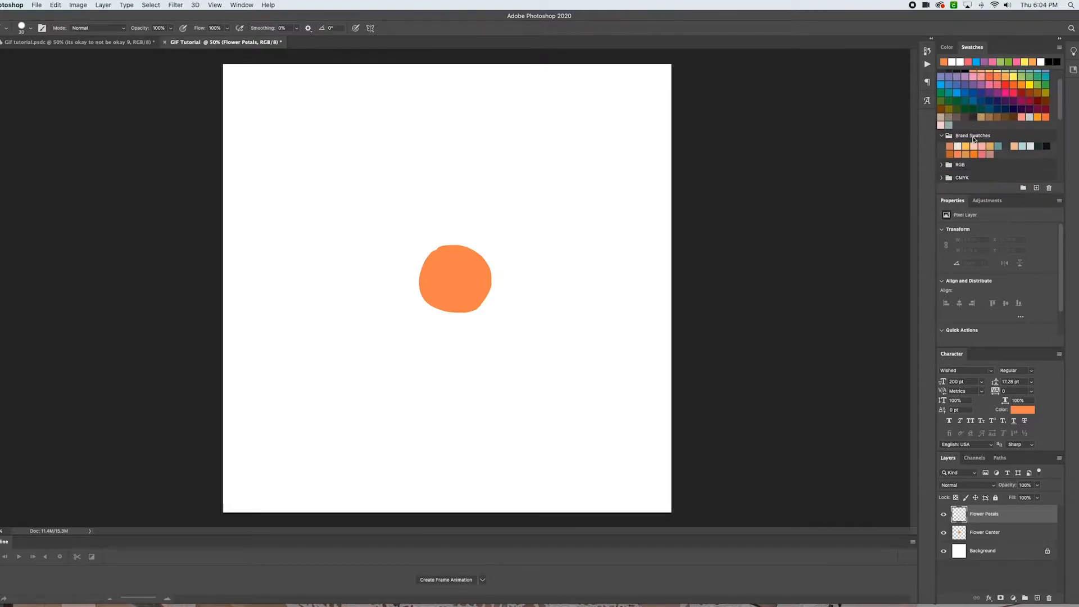
scroll(966, 138, "down", 4)
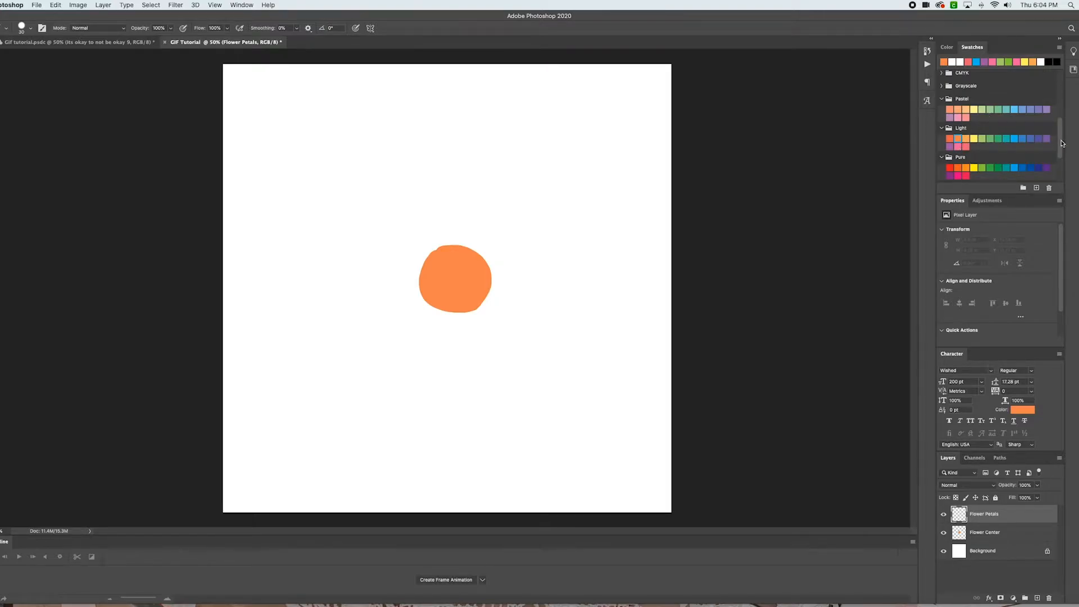
left_click(962, 146)
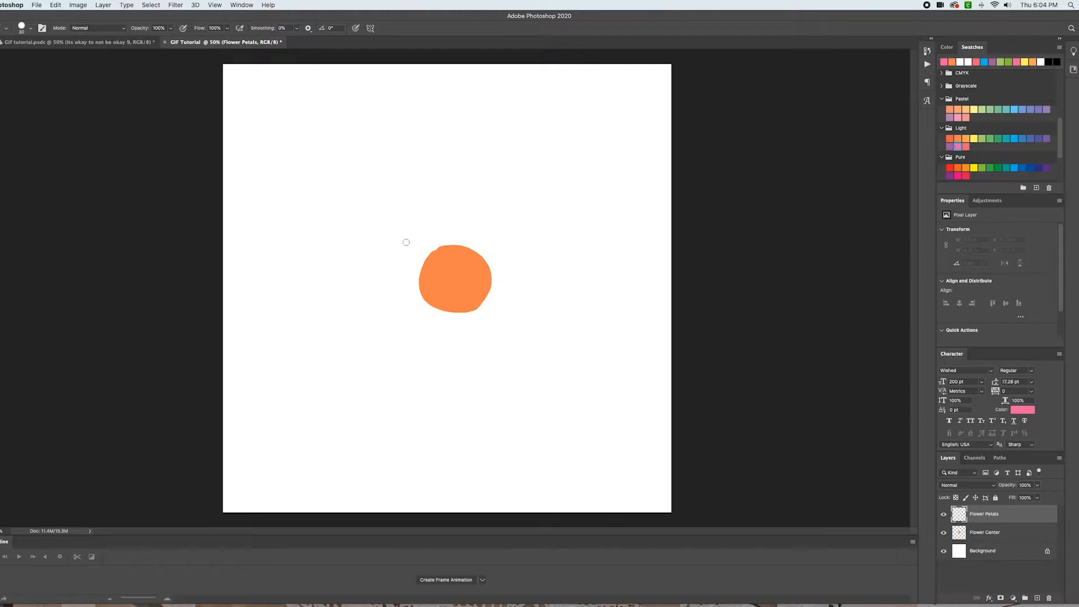
mouse_move(427, 259)
left_mouse_down()
mouse_move(413, 204)
mouse_move(428, 174)
mouse_move(457, 184)
mouse_move(452, 246)
mouse_move(383, 243)
mouse_move(348, 272)
mouse_move(389, 304)
mouse_move(431, 294)
mouse_move(402, 358)
mouse_move(448, 352)
mouse_move(463, 316)
mouse_move(483, 366)
mouse_move(524, 319)
mouse_move(488, 288)
mouse_move(509, 281)
mouse_move(550, 222)
mouse_move(508, 211)
mouse_move(460, 248)
mouse_move(493, 200)
mouse_move(557, 223)
mouse_move(529, 268)
mouse_move(491, 286)
left_mouse_up()
key("super+z")
key("super+z")
mouse_move(459, 247)
left_mouse_down()
mouse_move(511, 208)
mouse_move(541, 240)
mouse_move(489, 284)
left_mouse_up()
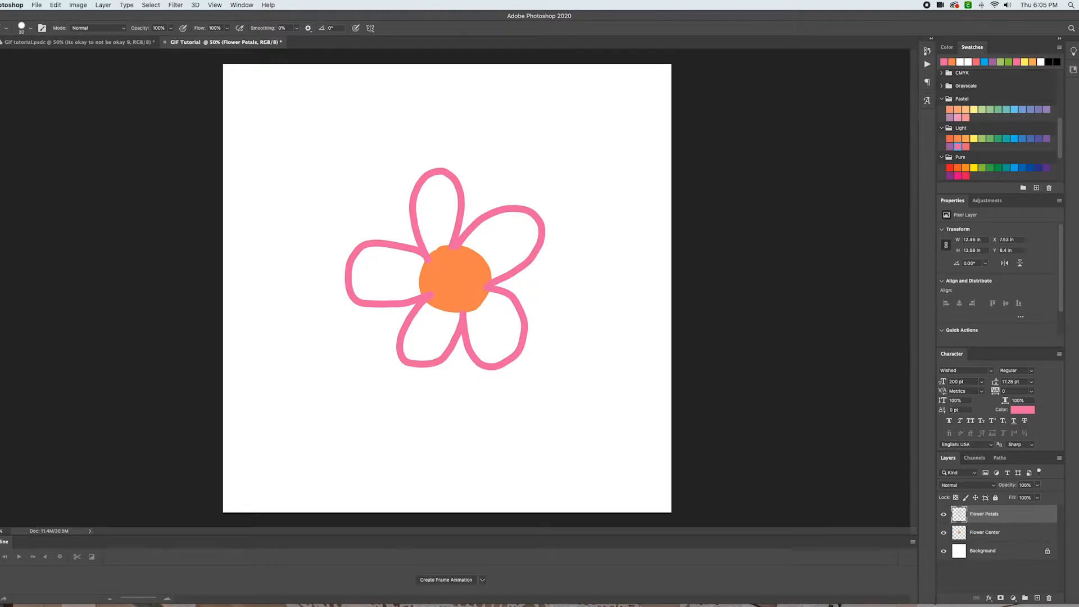
Fill the petals solid pink with the Paint Bucket and place the Flower Petals layer beneath Flower Center
key("g")
left_click(384, 284)
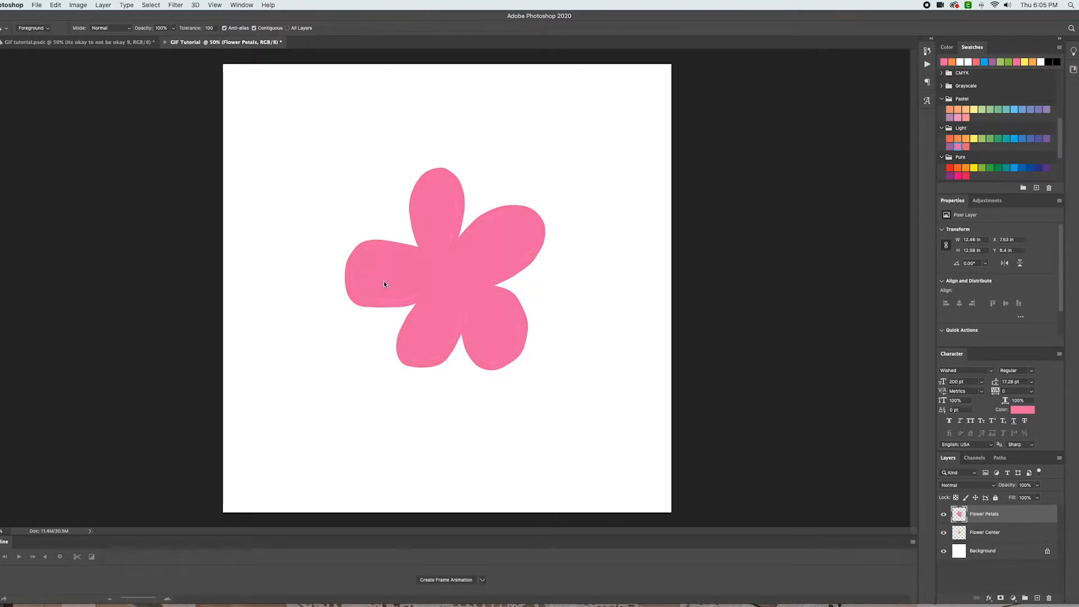
left_click(437, 220)
left_click_drag(997, 526, 989, 512)
left_click(988, 532)
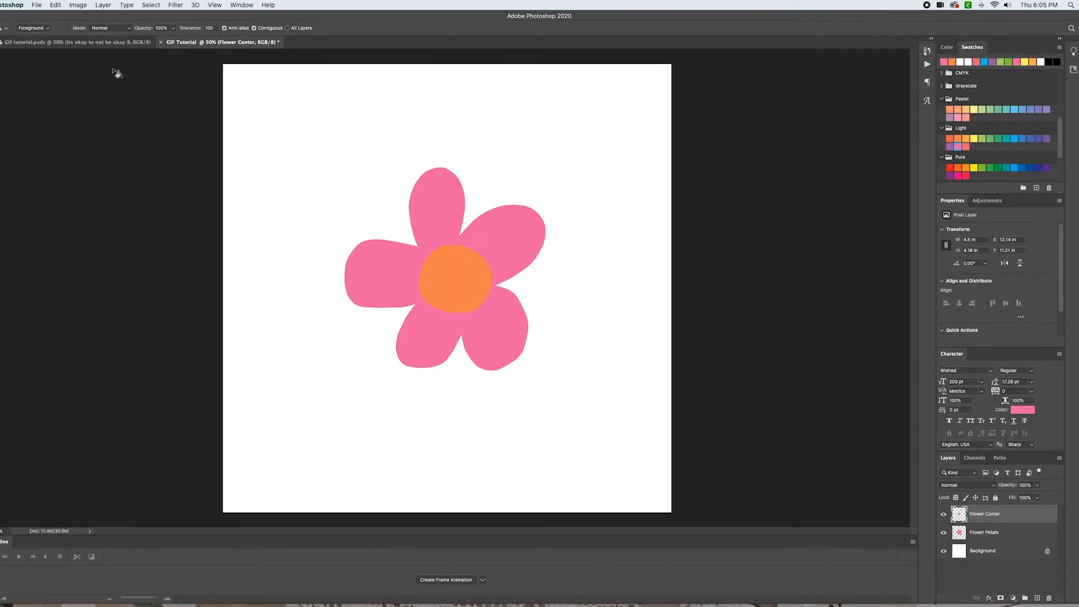
Free-transform both flower layers together, scaling them to about 87% and rotating about -34 degrees
key("v")
left_click_drag(394, 176, 582, 392)
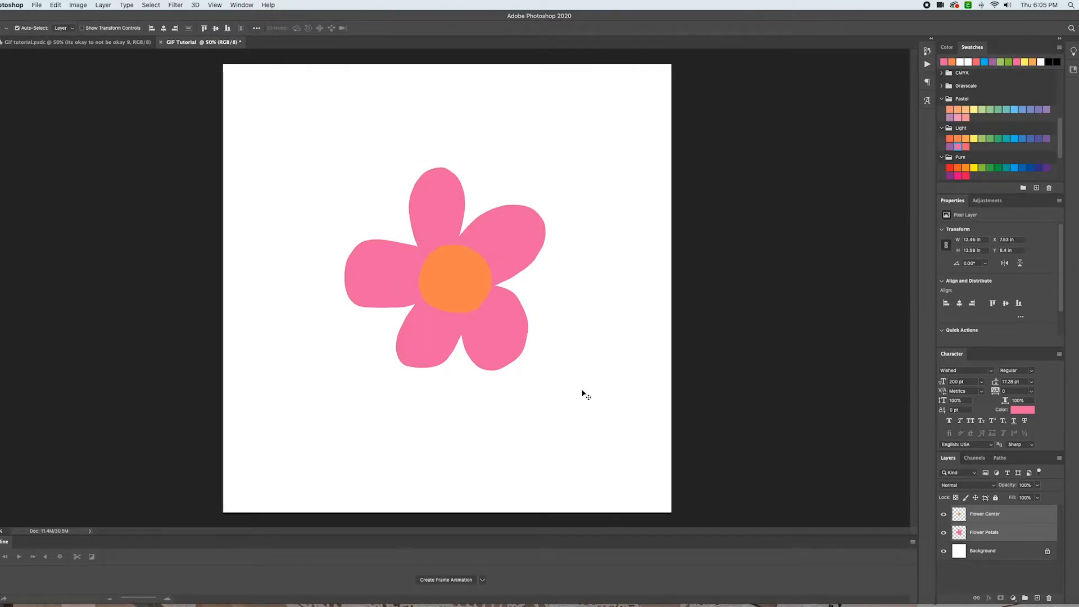
key("super+t")
left_click_drag(547, 371, 507, 332)
left_click_drag(467, 264, 463, 288)
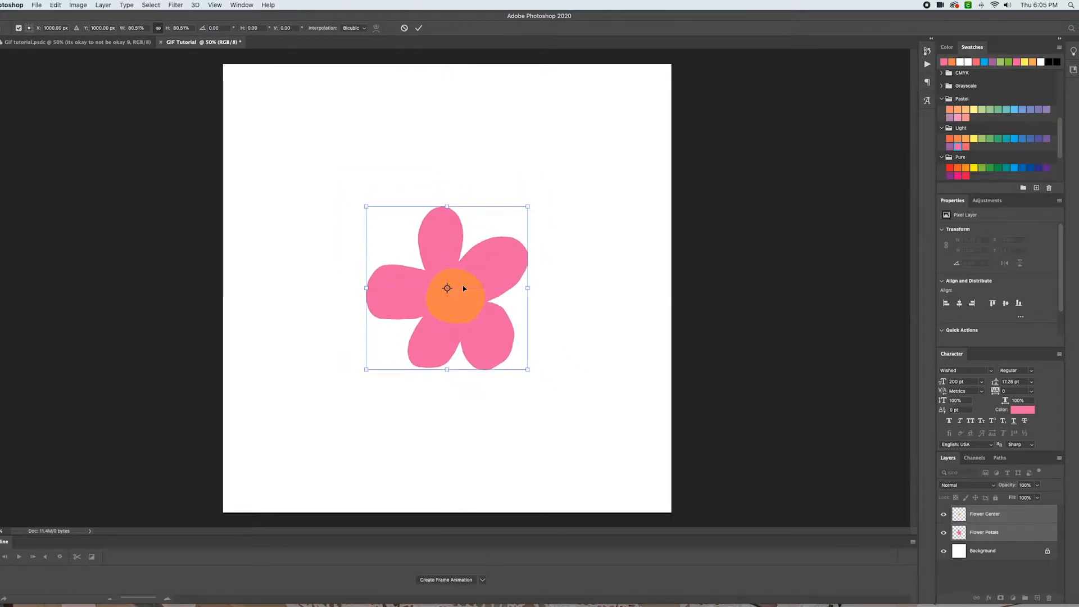
left_click_drag(548, 192, 479, 156)
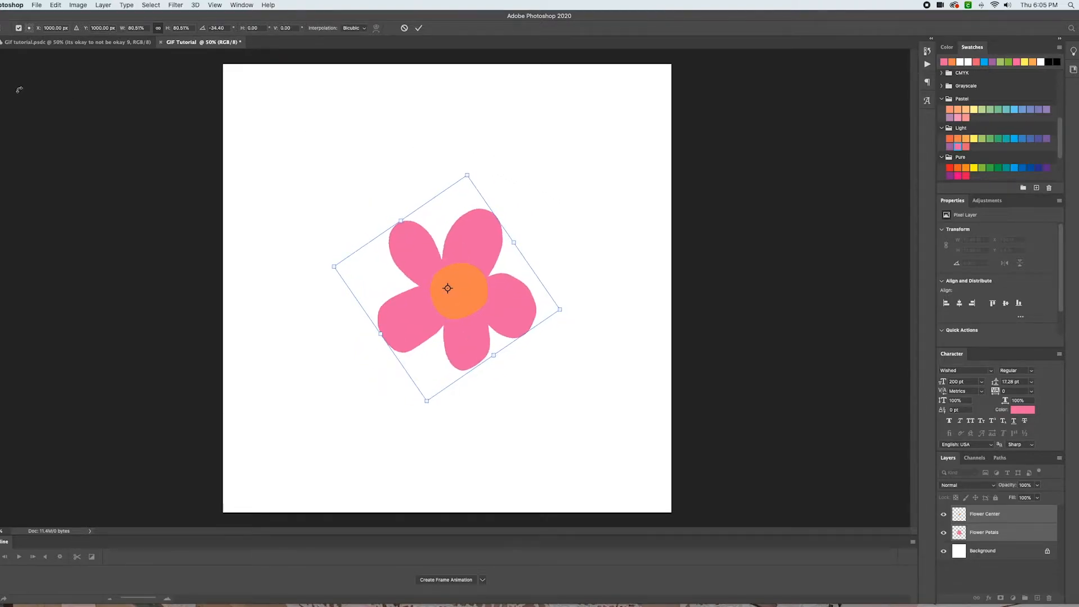
key("Escape")
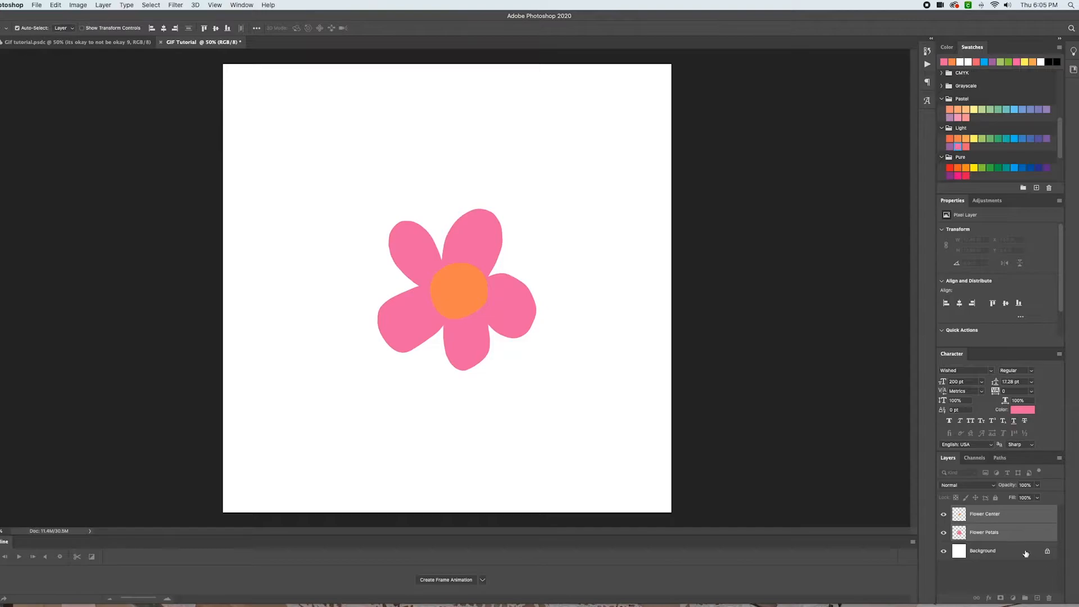
Select both flower layers and move the whole flower slightly left on the canvas
left_click(1013, 520)
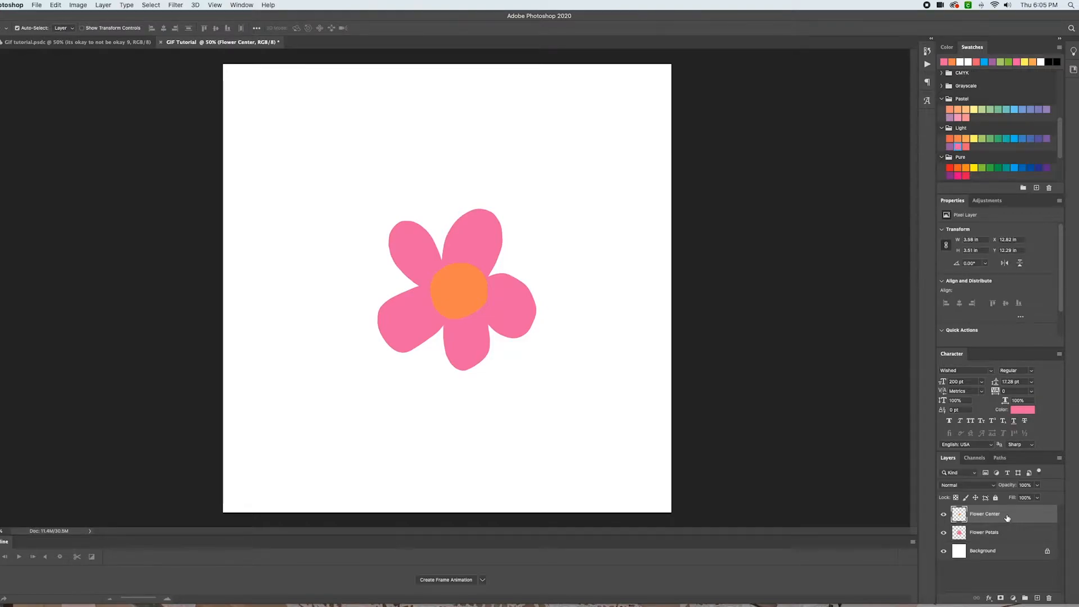
left_click(1010, 535, "shift")
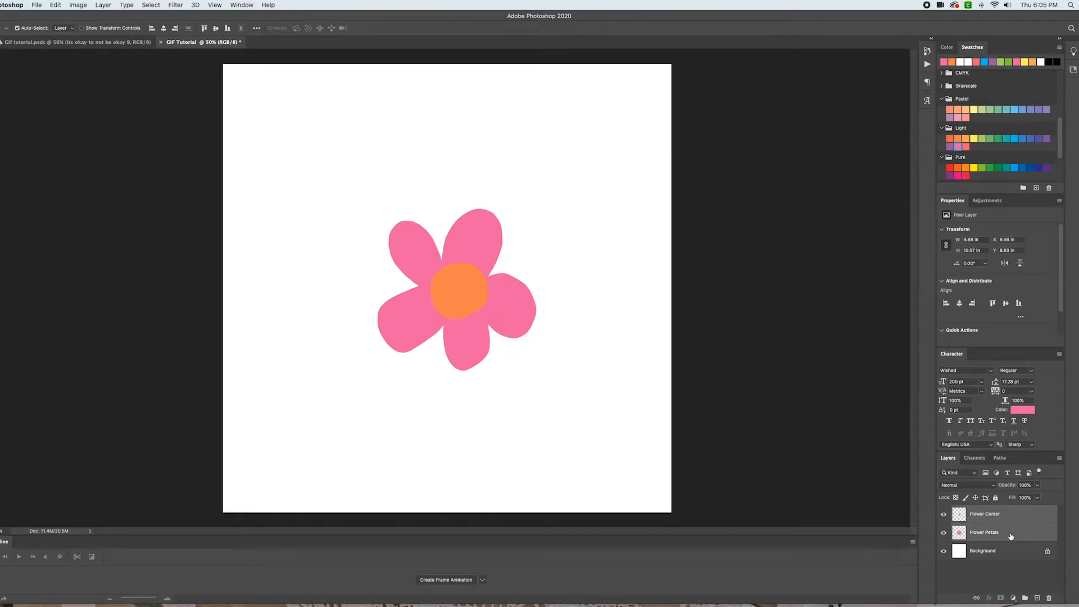
left_click(609, 414)
left_click_drag(350, 175, 564, 401)
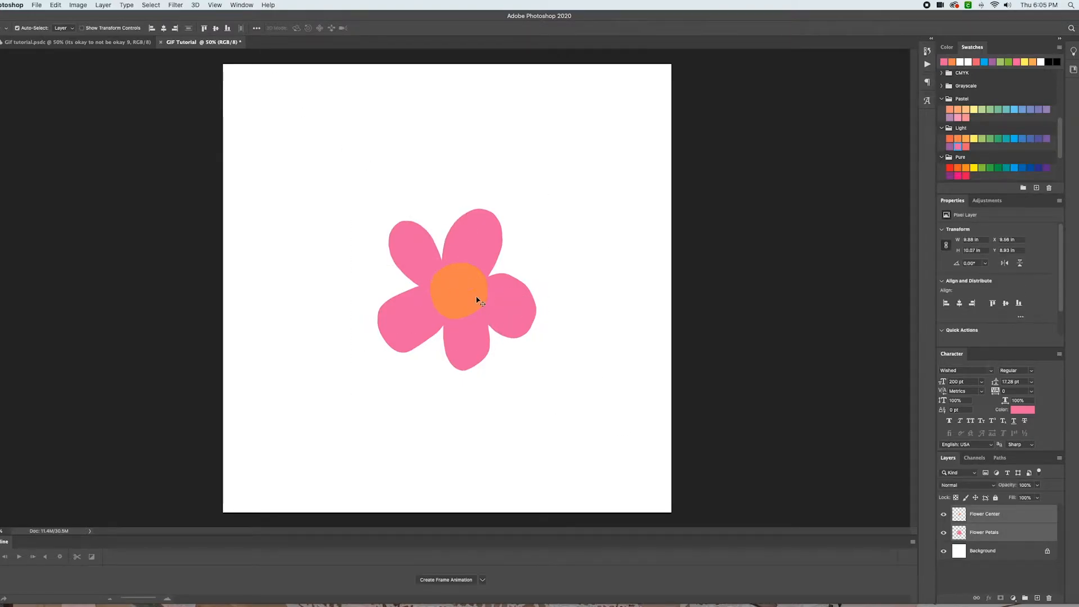
left_click_drag(459, 279, 444, 281)
left_click(548, 270)
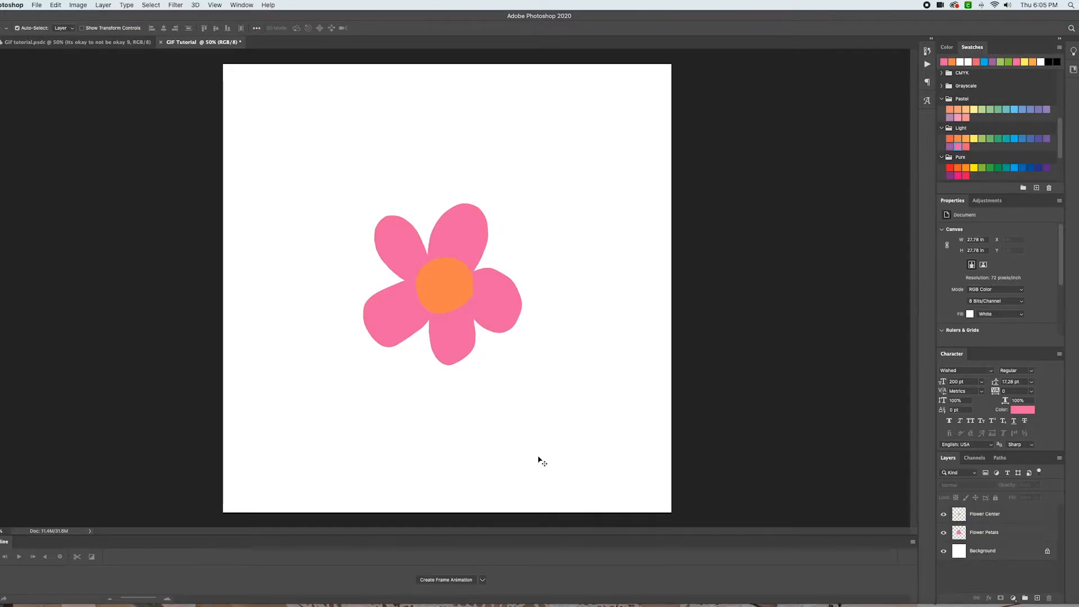
Draw a pale yellow circle about 1026 px wide with the Ellipse tool over the upper left of the flower
key("u")
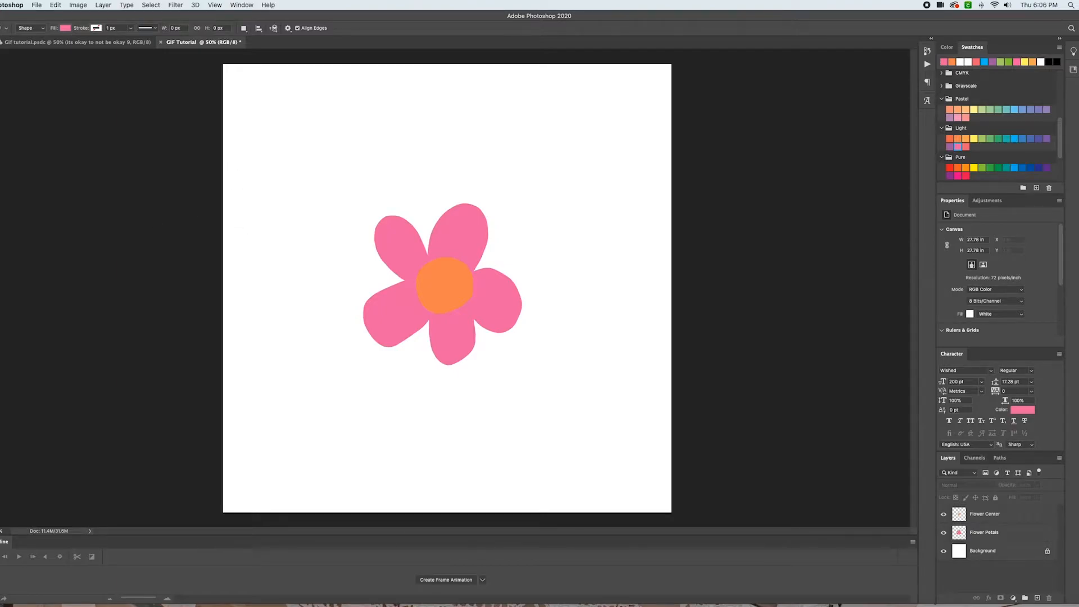
left_click(0, 263)
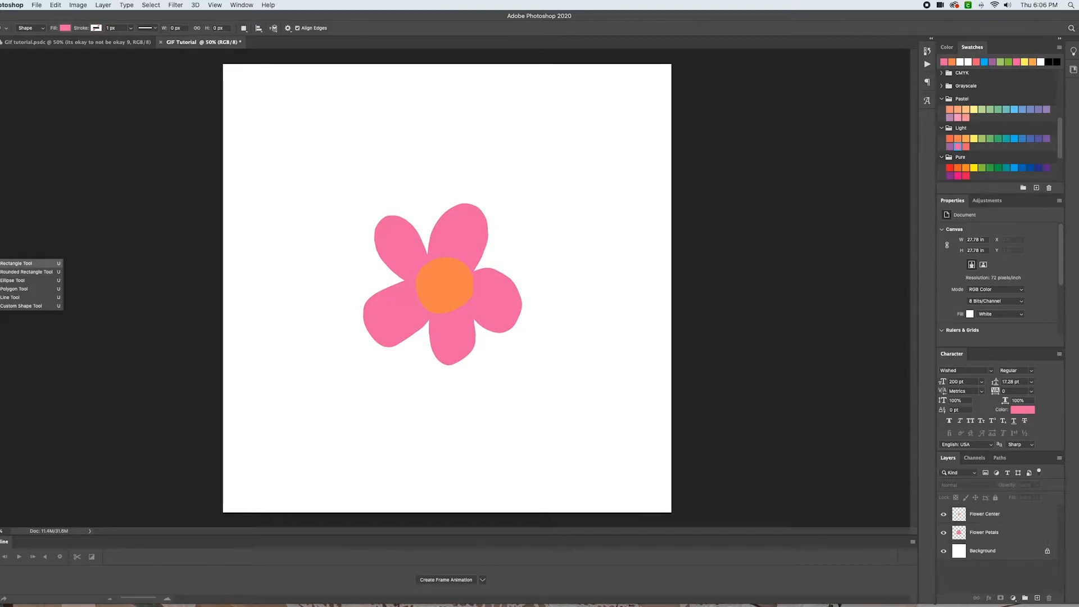
left_click(16, 282)
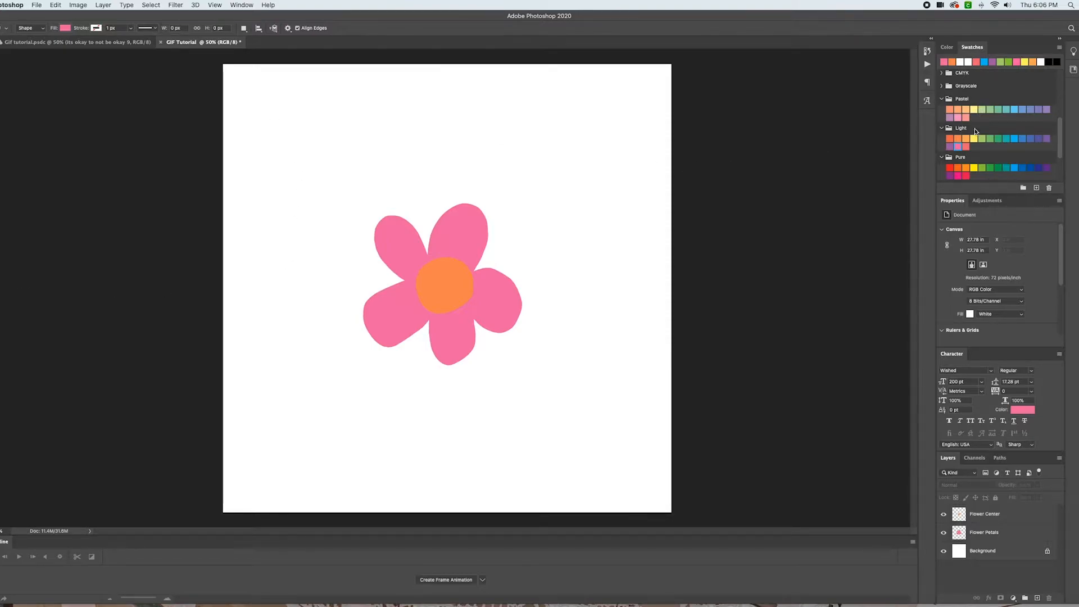
left_click(975, 111)
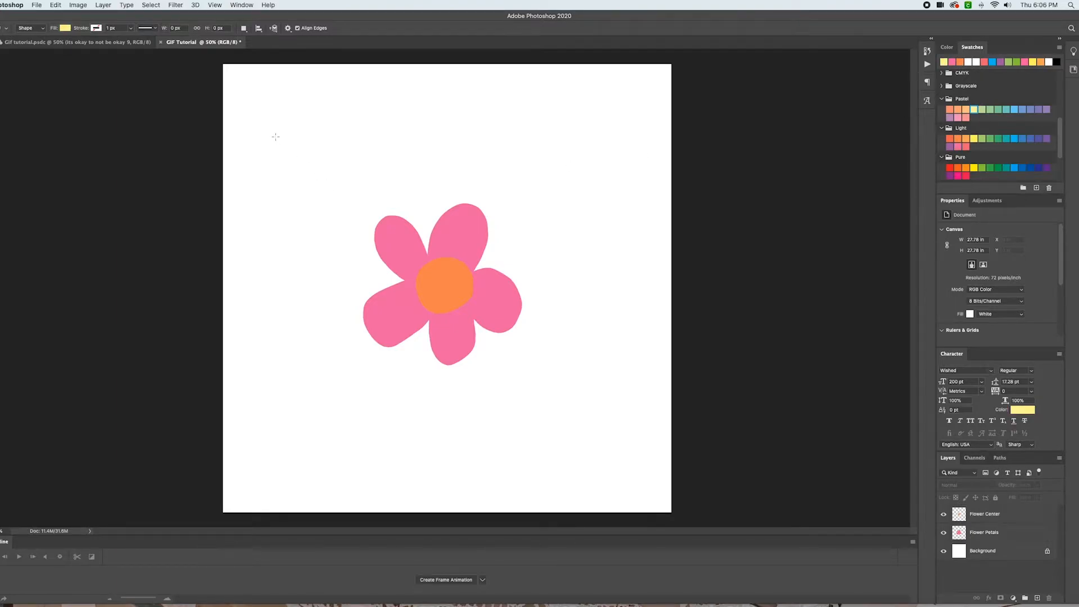
left_click_drag(273, 130, 504, 384)
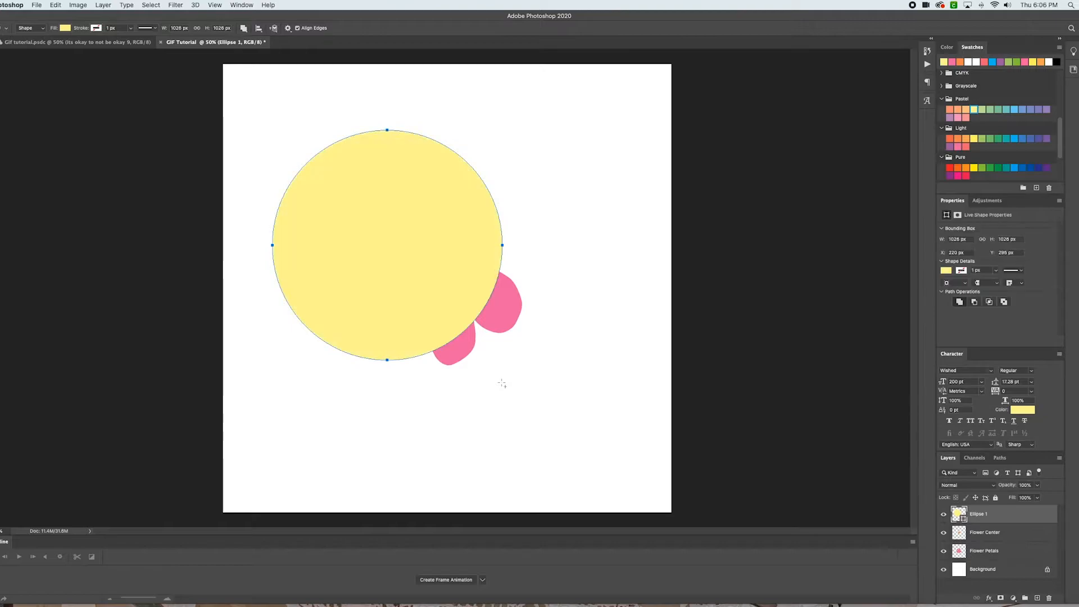
Center the yellow circle behind the flower and move the Ellipse 1 layer beneath Flower Petals
left_click(1, 55)
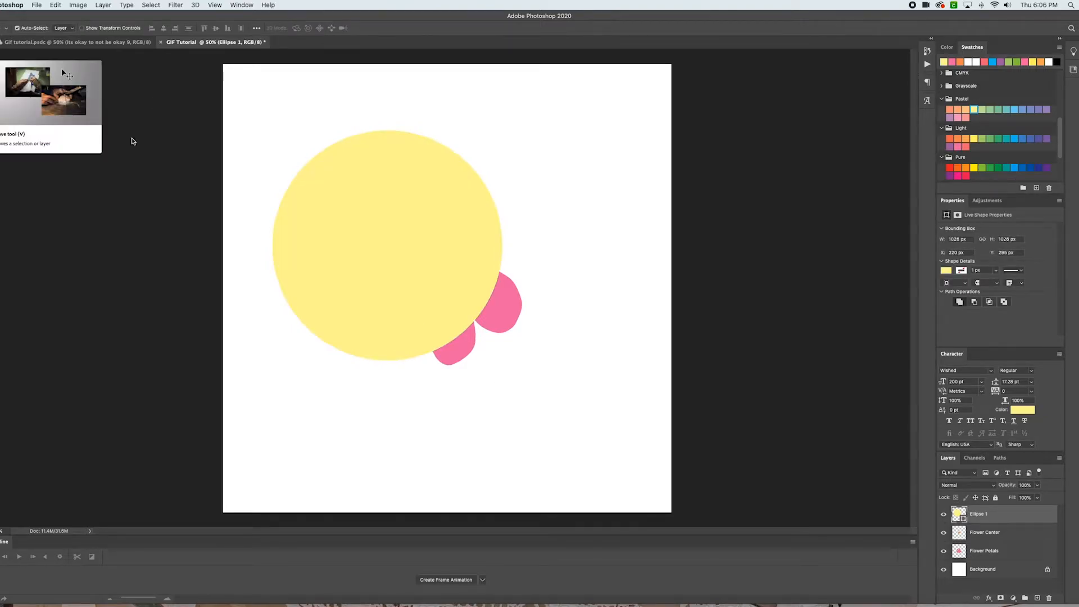
left_click_drag(357, 226, 439, 277)
left_click_drag(1004, 552, 1005, 564)
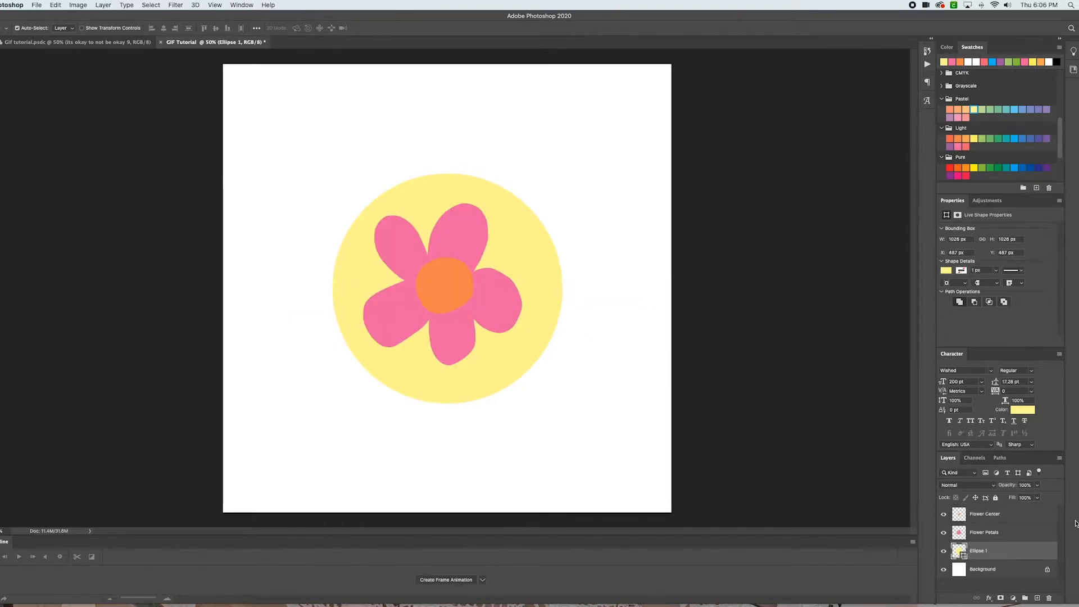
Free-transform the yellow circle, scaling it up to about 125% around the flower
key("ctrl+t")
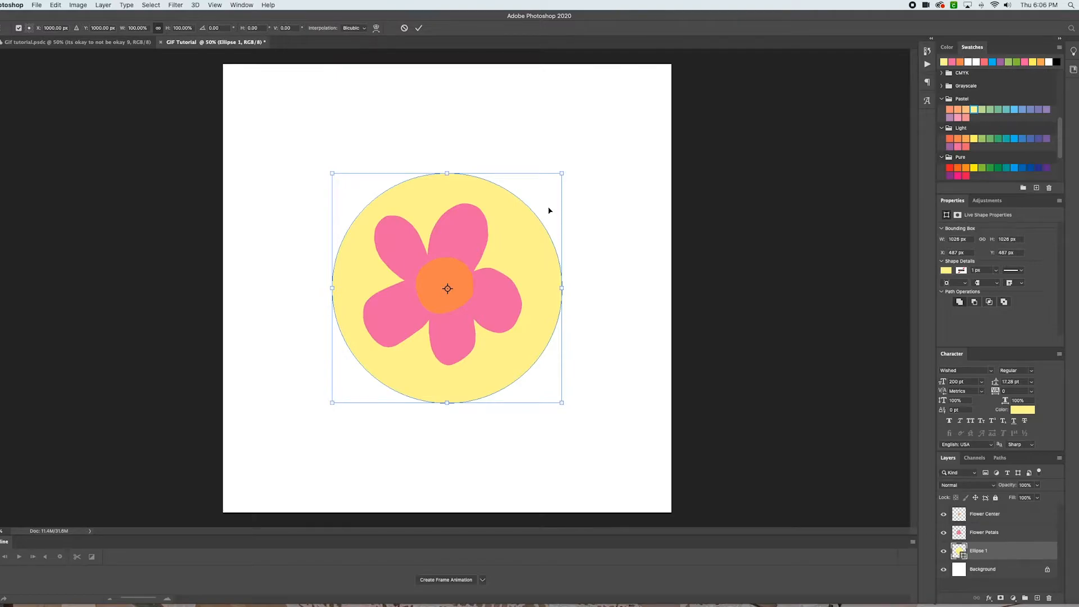
left_click_drag(563, 172, 621, 114)
left_click_drag(563, 207, 534, 234)
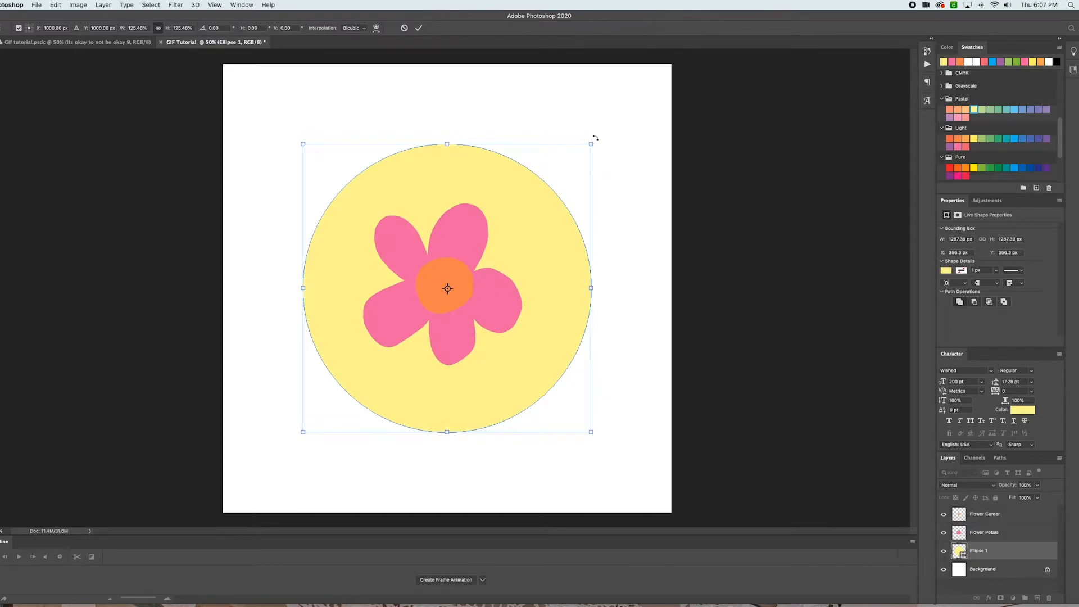
left_click_drag(447, 145, 448, 167)
key("super+z")
left_click_drag(545, 227, 547, 225)
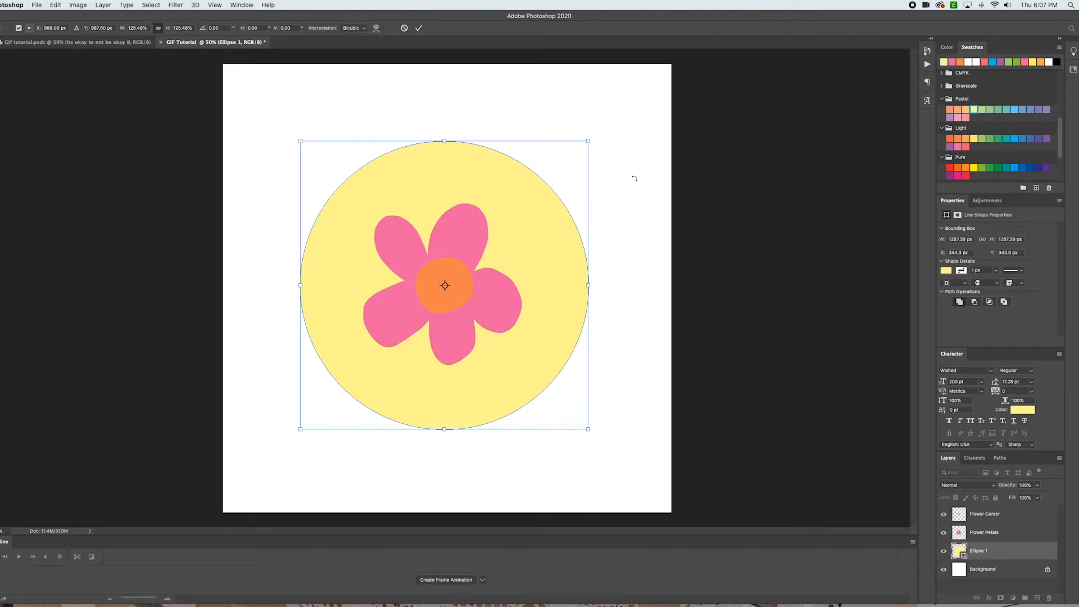
key("Return")
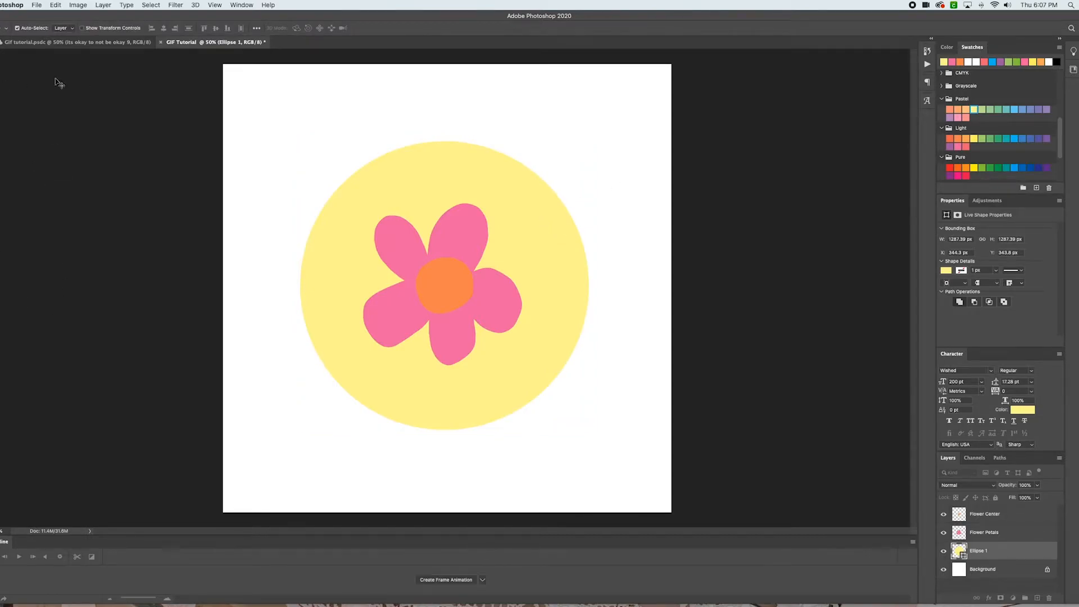
Compare with the reference file, then draw a circular path about 1105 px wide with the Ellipse tool in Path mode
left_click(101, 43)
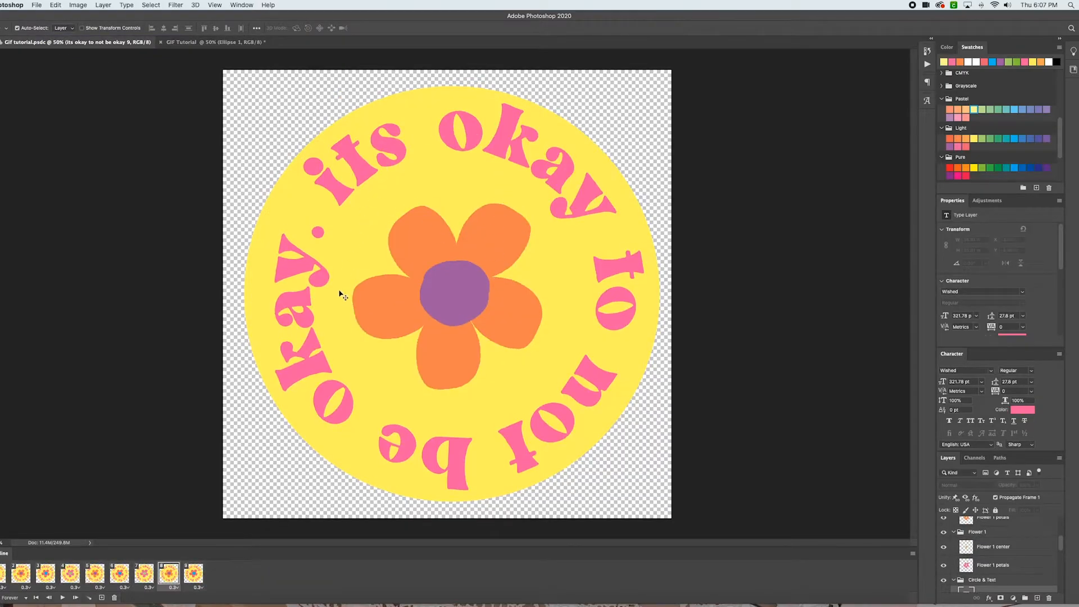
left_click(205, 42)
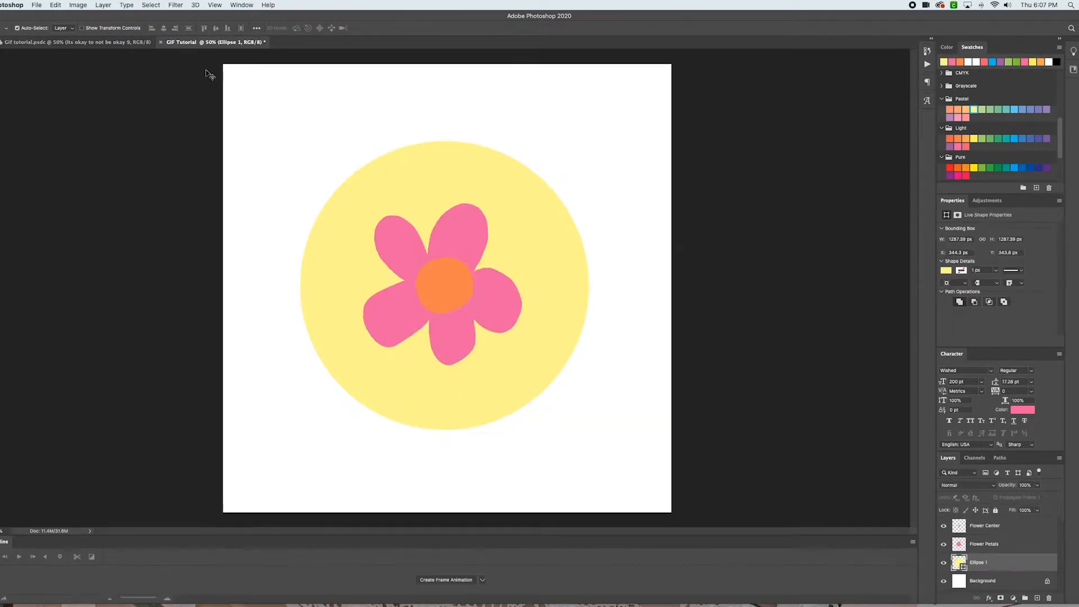
left_click(0, 265)
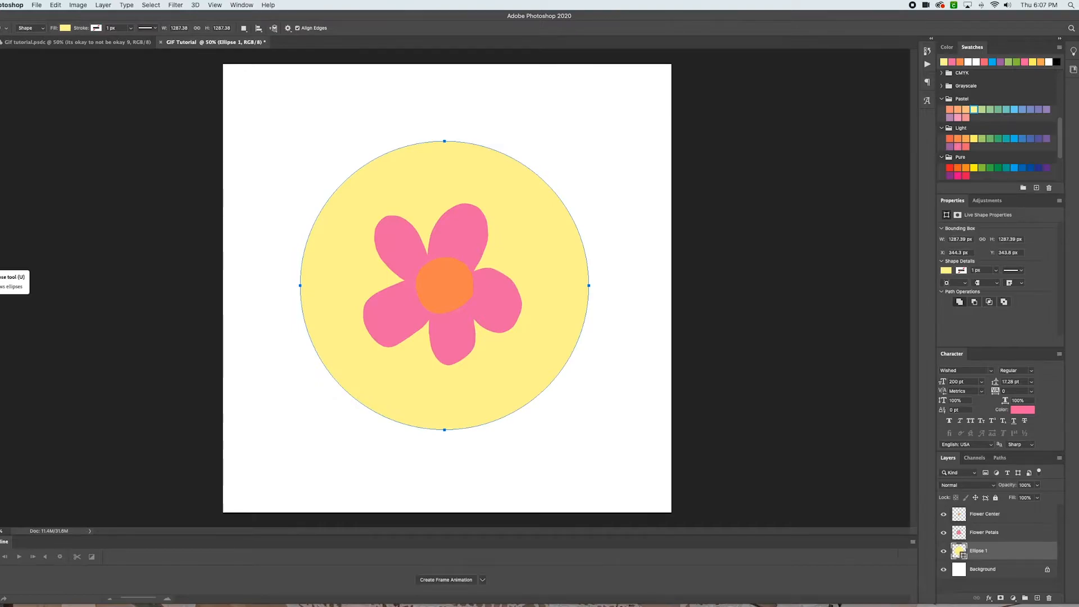
left_click(43, 29)
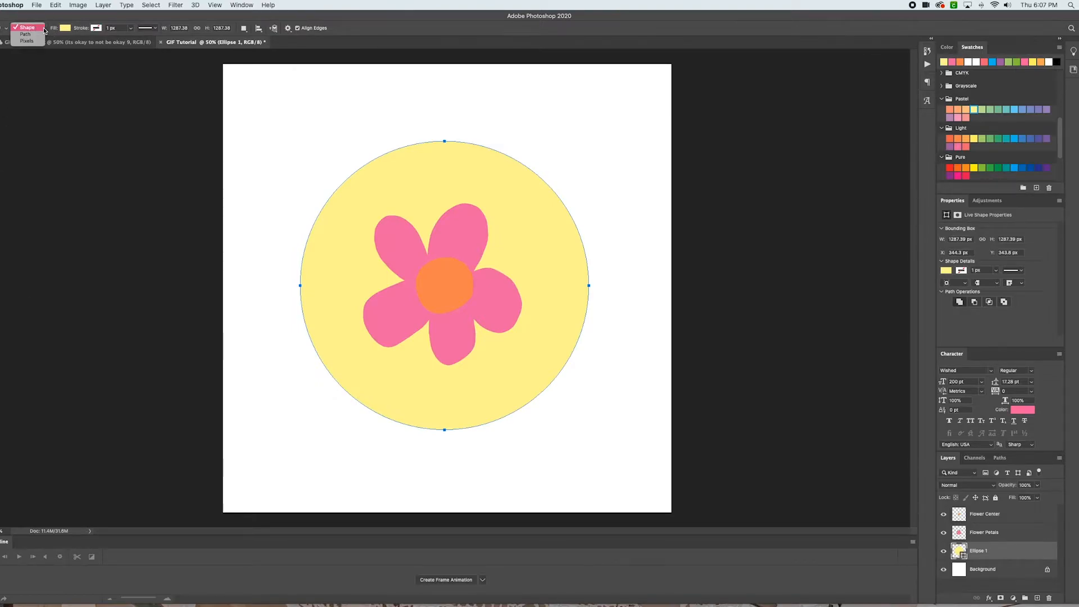
left_click(39, 35)
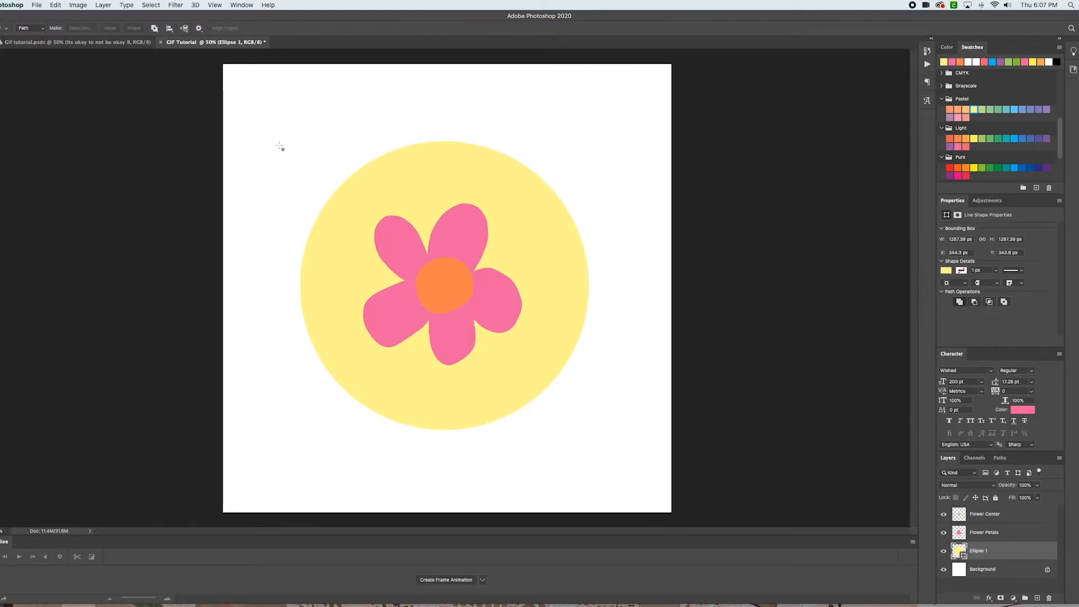
left_click_drag(280, 146, 527, 407)
Center the circular path inside the yellow circle using the Path Selection tool
key("v")
mouse_move(477, 173)
left_mouse_down()
mouse_move(524, 187)
mouse_move(479, 163)
mouse_move(487, 190)
mouse_move(470, 157)
mouse_move(487, 163)
left_mouse_up()
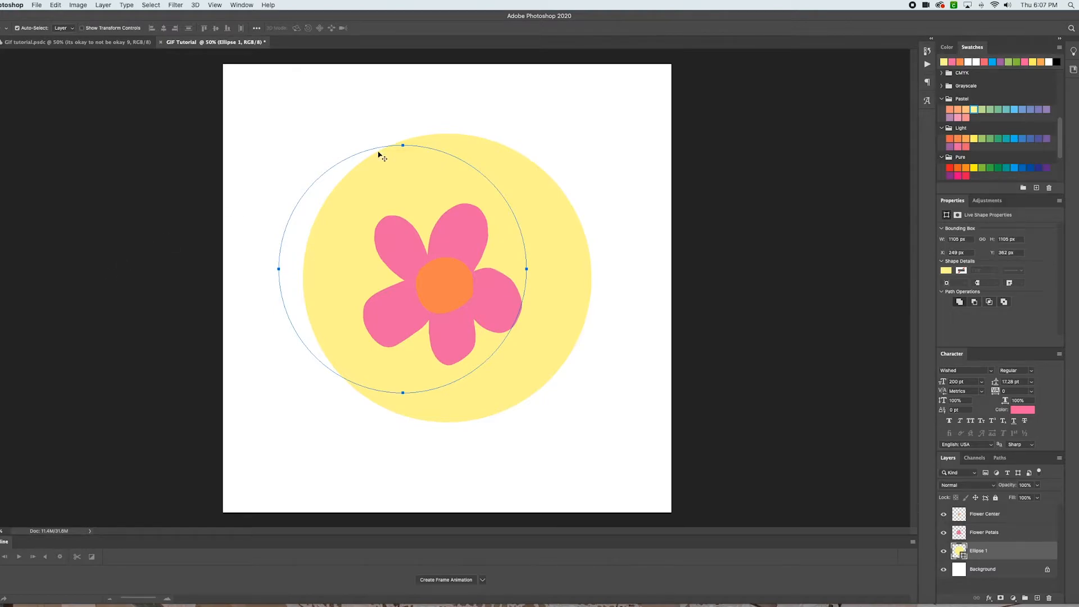
left_click_drag(377, 148, 363, 148)
mouse_move(474, 163)
left_mouse_down()
mouse_move(470, 133)
mouse_move(453, 159)
mouse_move(488, 167)
left_mouse_up()
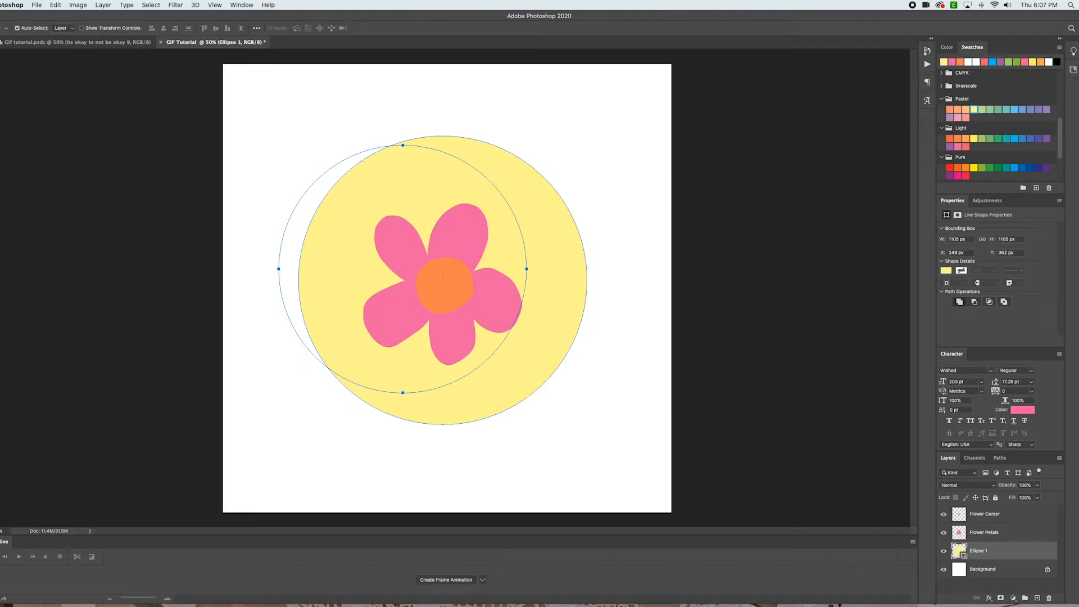
left_click(0, 252)
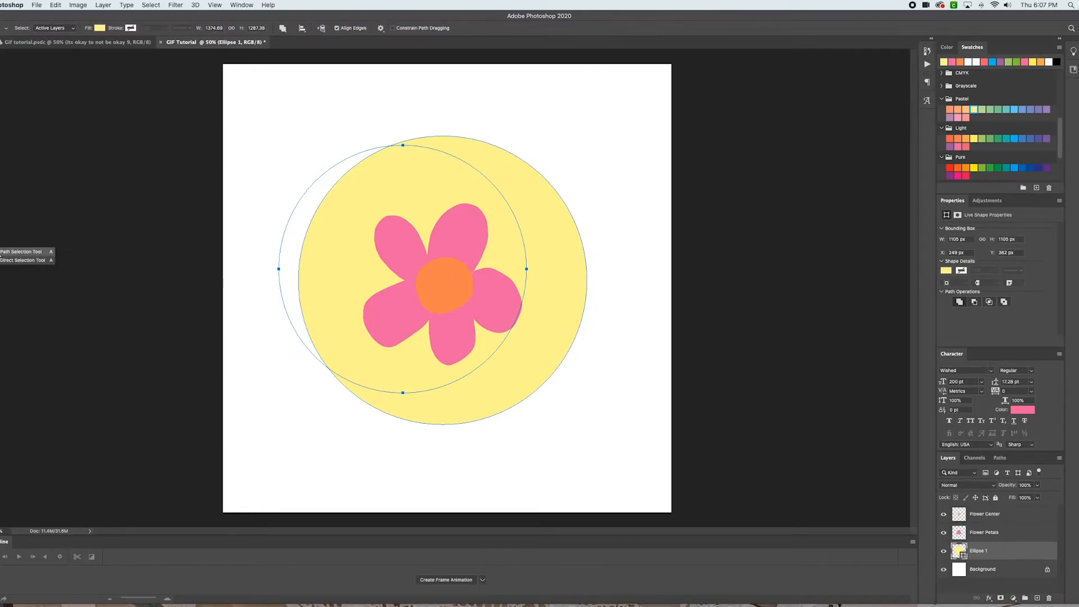
left_click(0, 257)
left_click_drag(322, 178, 361, 193)
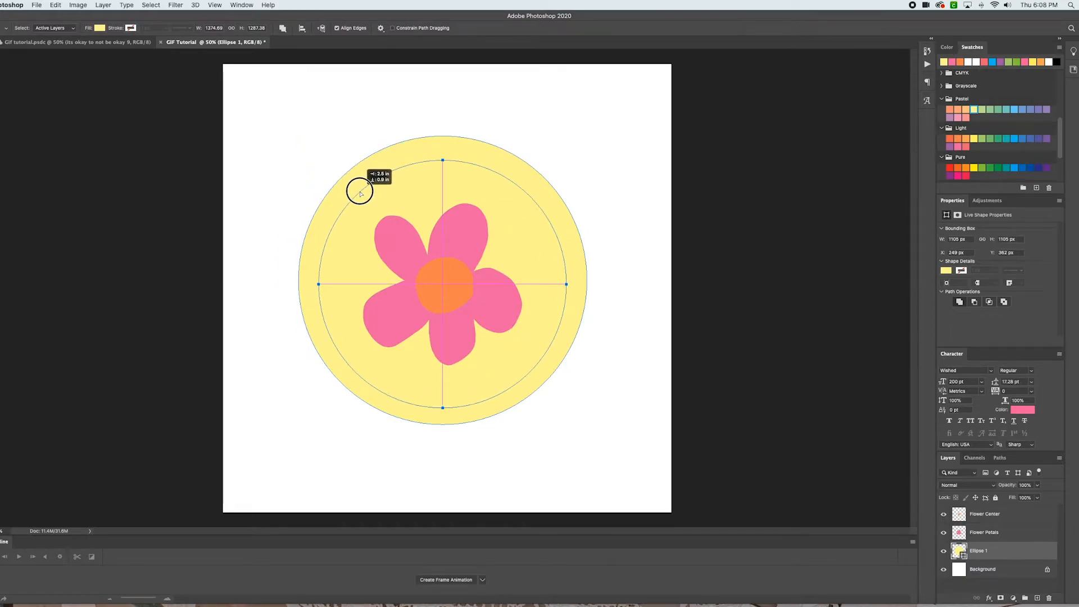
left_click_drag(361, 193, 360, 193)
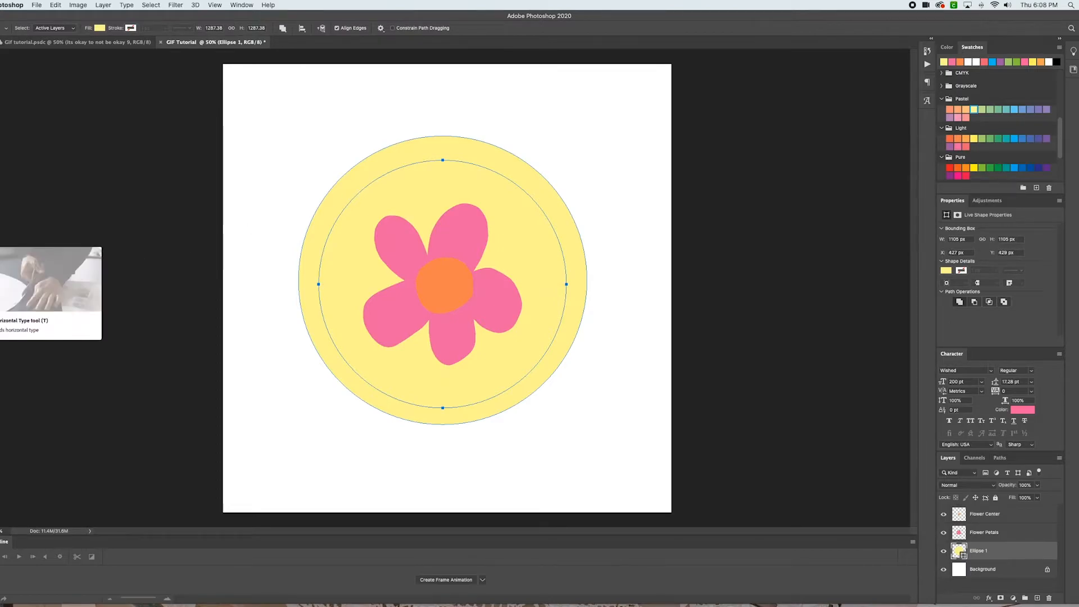
Type "it's okay to not be okay." along the circular path with the Type tool
left_click(0, 242)
right_click(0, 241)
left_click(7, 244)
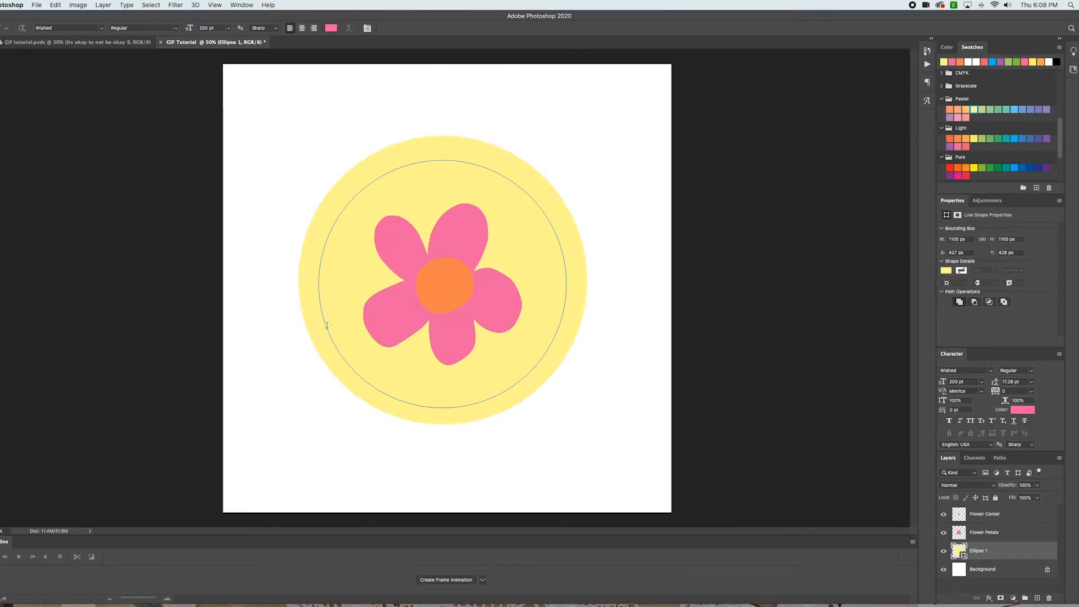
left_click(327, 325)
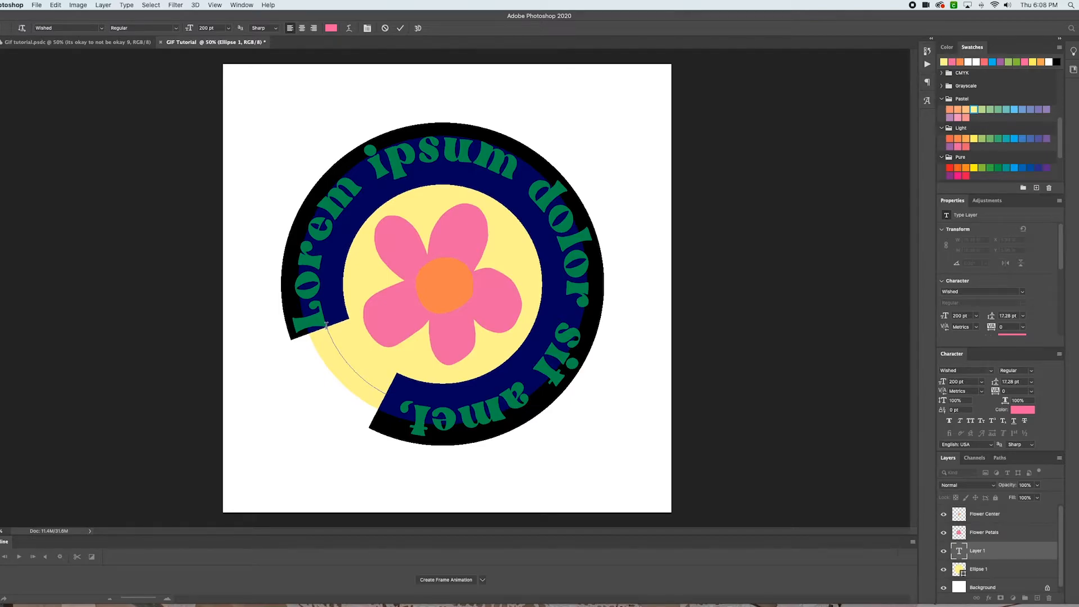
type("its okay")
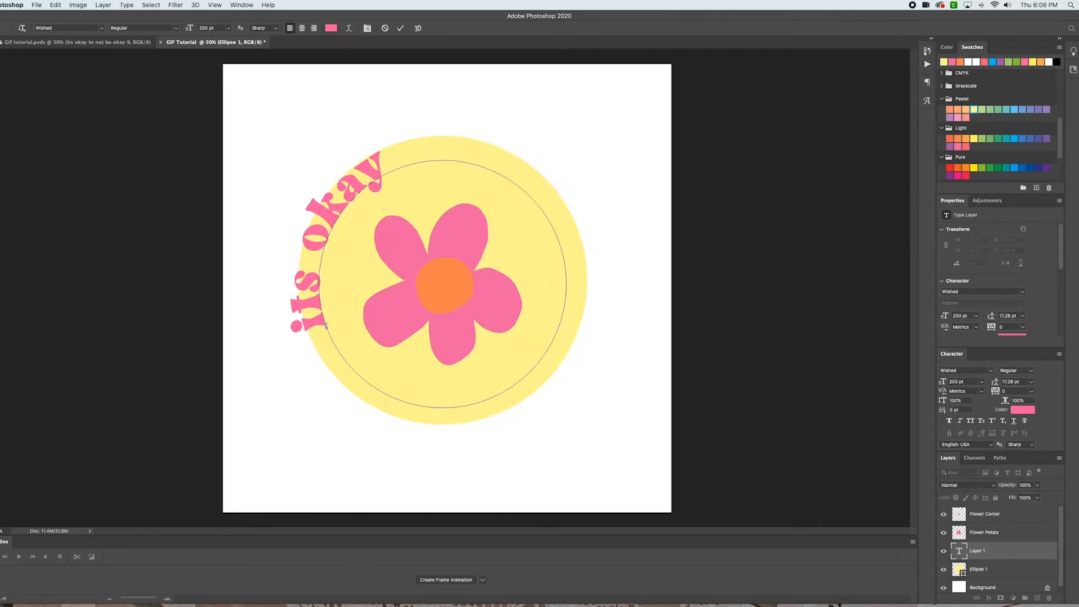
key("BackSpace")
key("BackSpace")
key("BackSpace")
key("BackSpace")
key("BackSpace")
key("BackSpace")
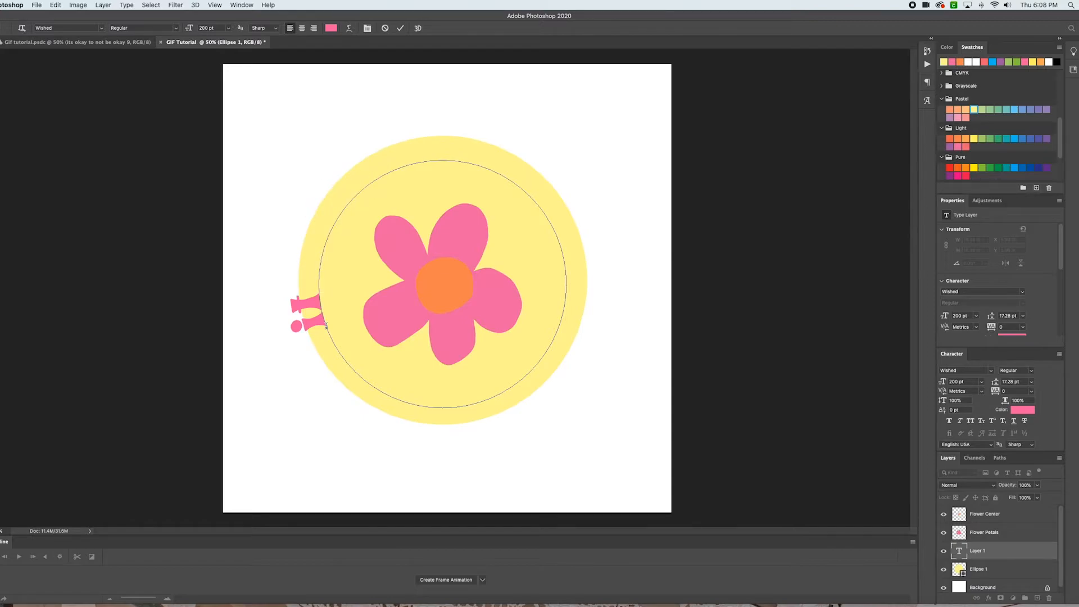
type("'s oka")
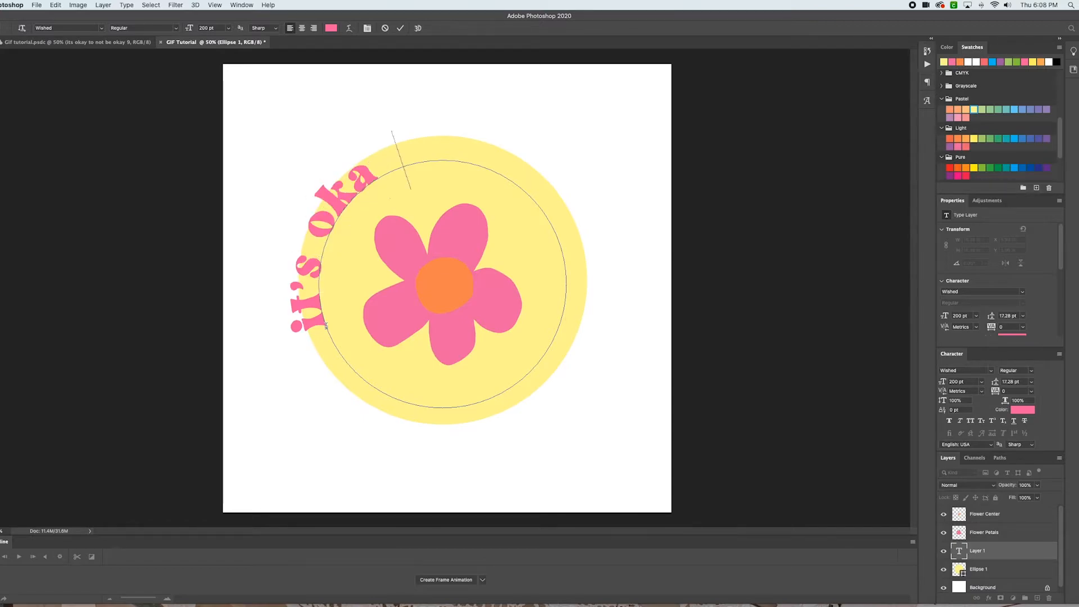
type("y to not be okay.")
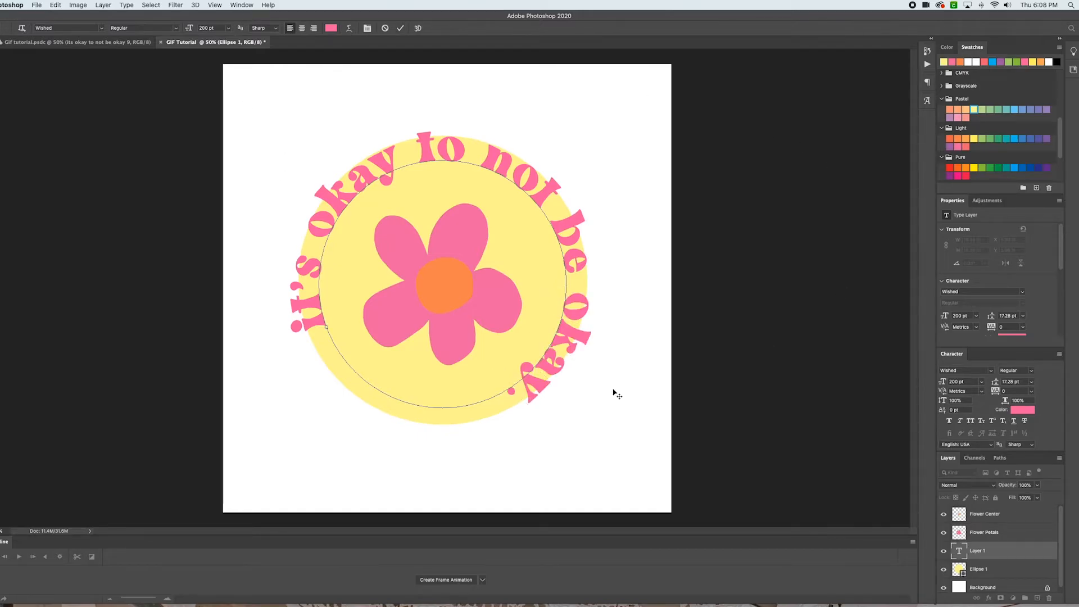
Select all of the path text and set its font size to 270 pt
double_click(545, 377)
key("super+a")
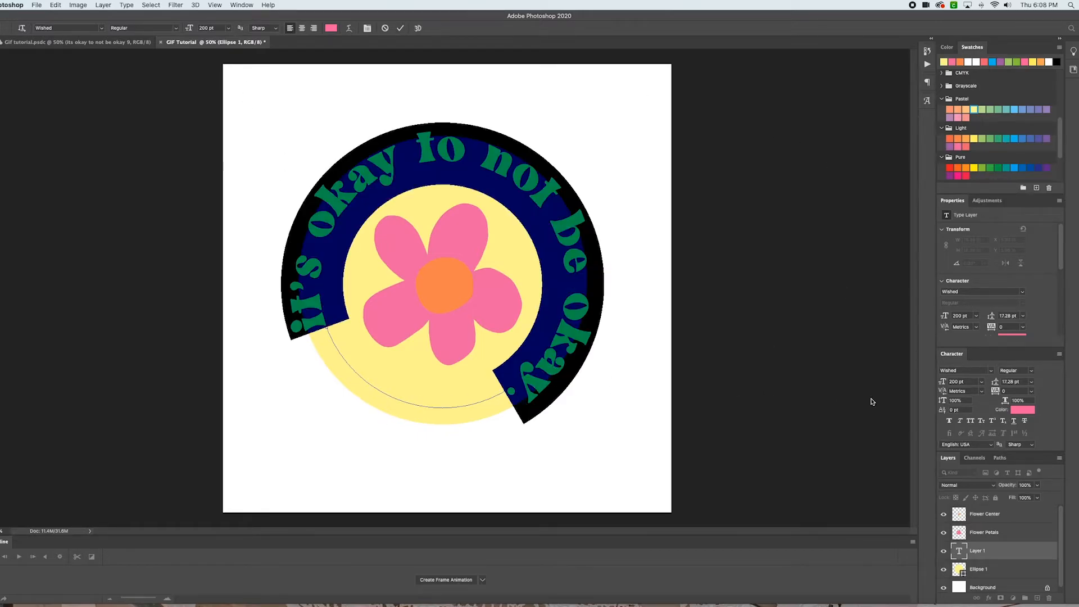
left_click(982, 383)
left_click(983, 382)
double_click(958, 382)
type("300")
key("Return")
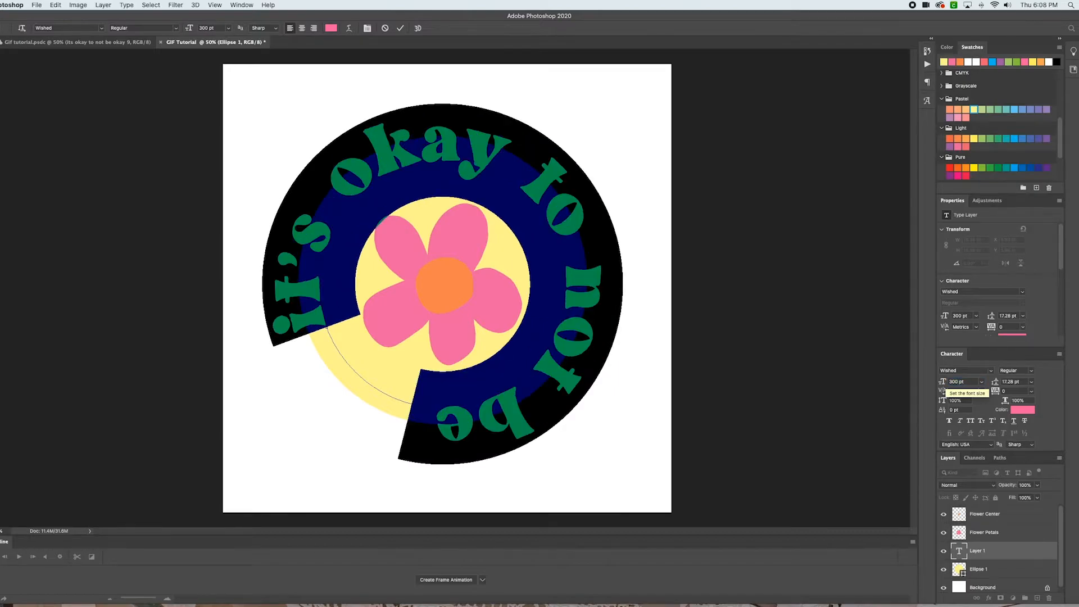
double_click(954, 381)
type("25")
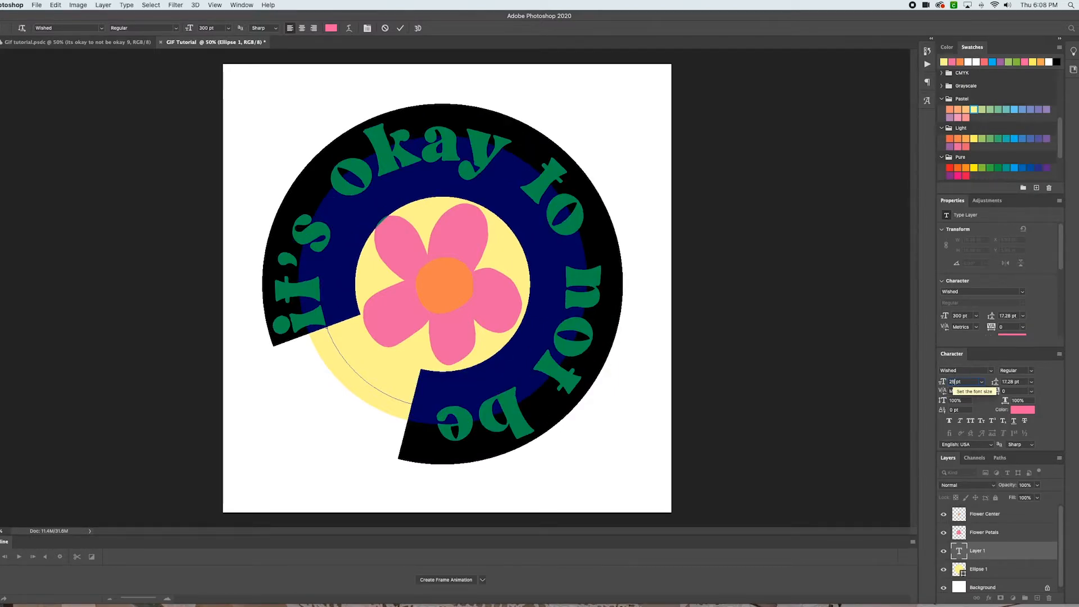
type("0")
key("Return")
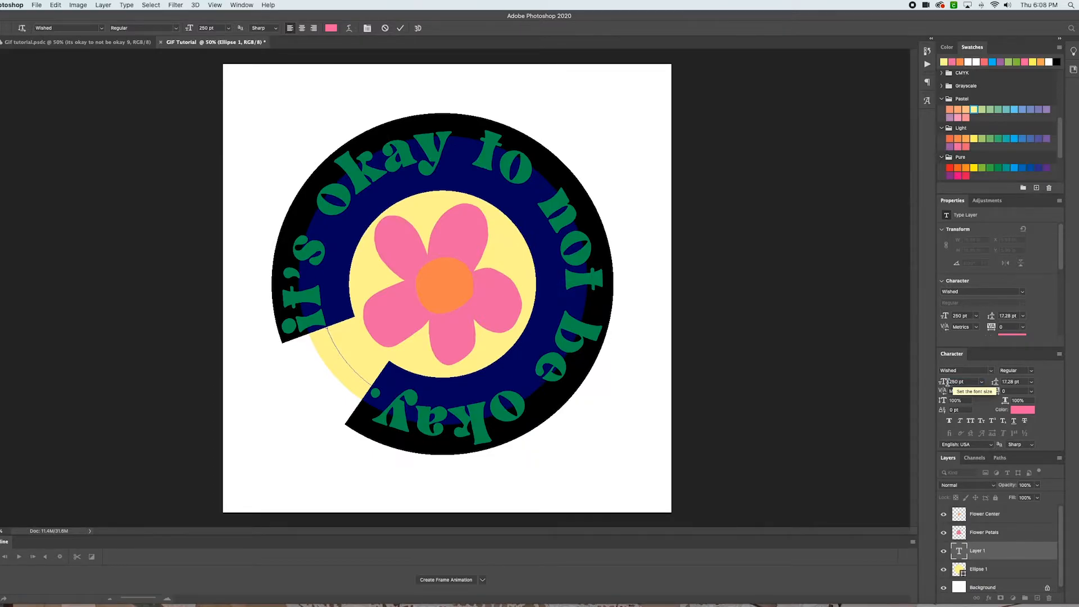
left_click(957, 384)
left_click(955, 384)
key("BackSpace")
type("7")
key("Return")
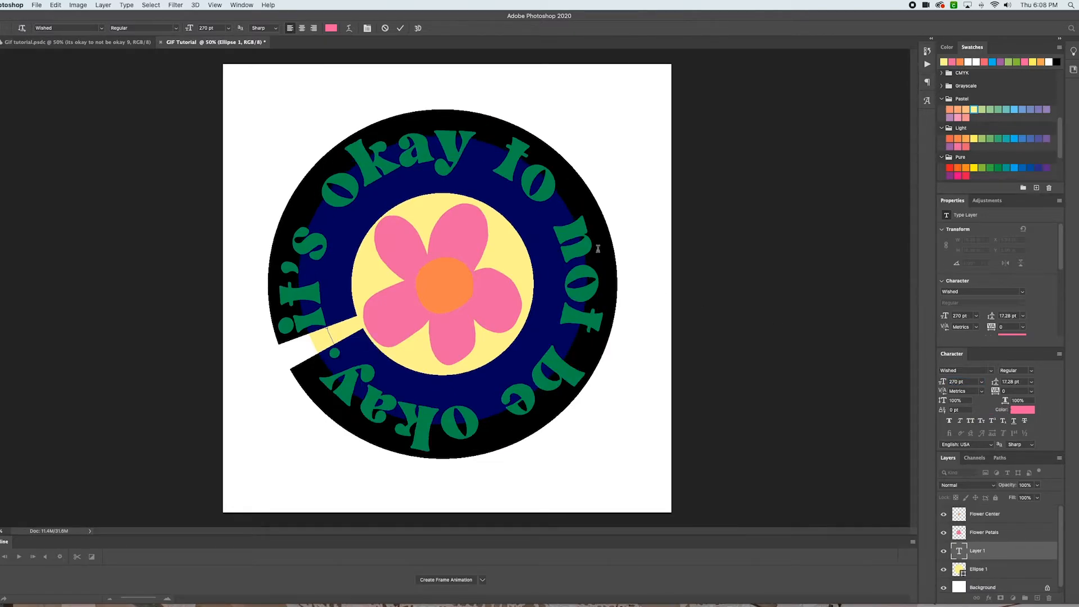
Free-transform the yellow circle, enlarging it to about 1620 px wide so it encloses the text
left_click(0, 63)
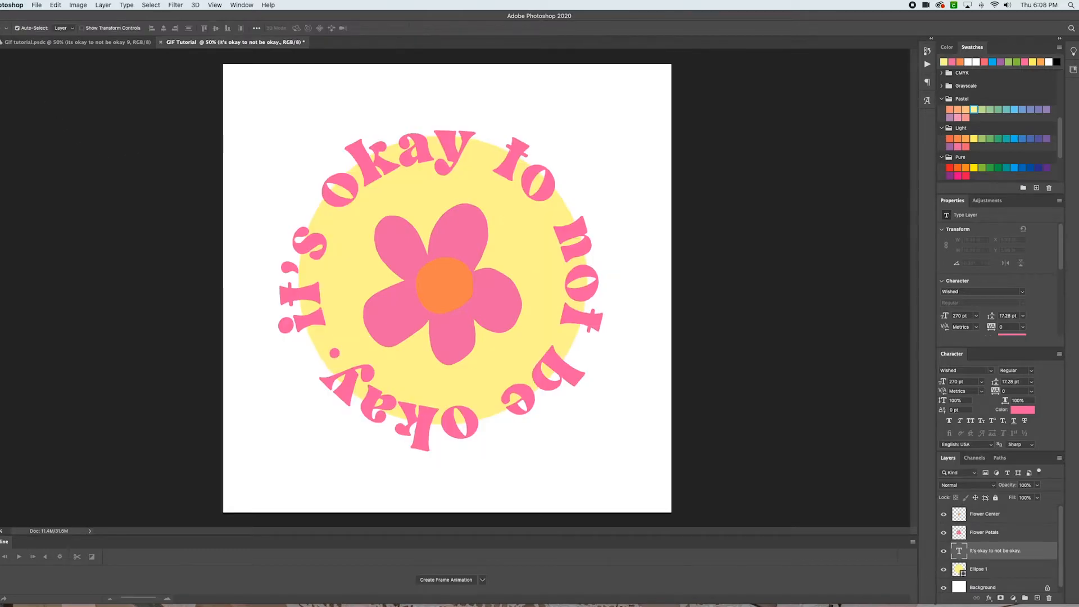
left_click(988, 570)
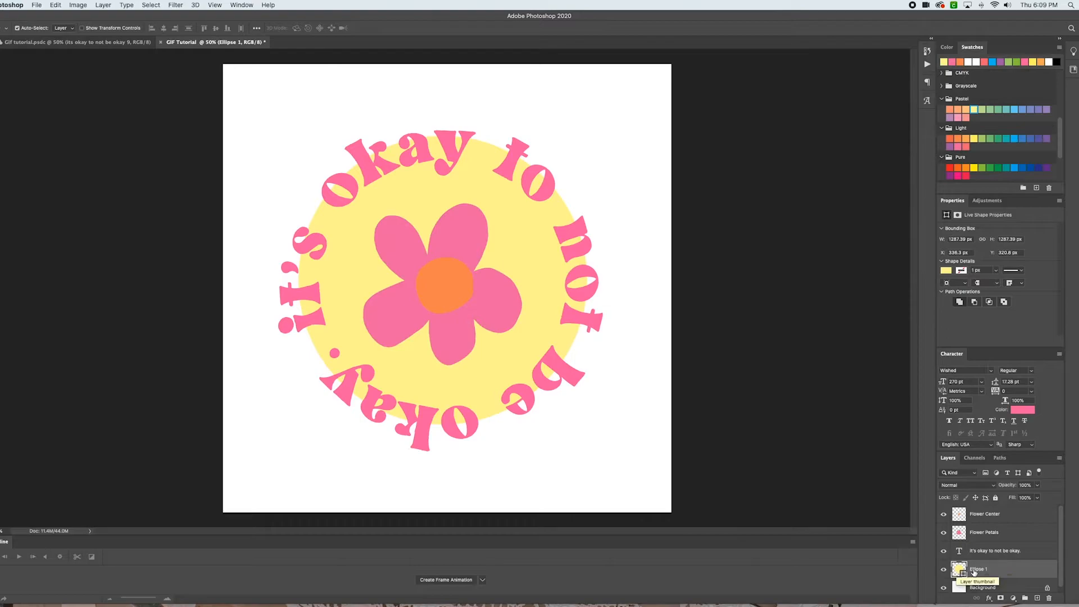
key("ctrl+t")
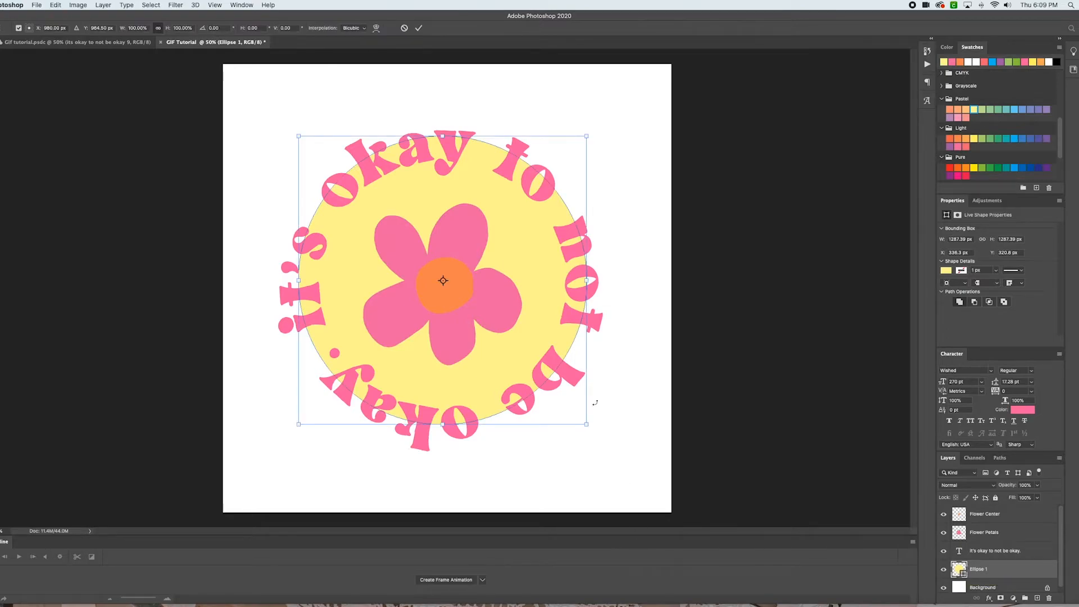
left_click_drag(590, 426, 673, 494)
left_click_drag(572, 466, 542, 439)
key("Return")
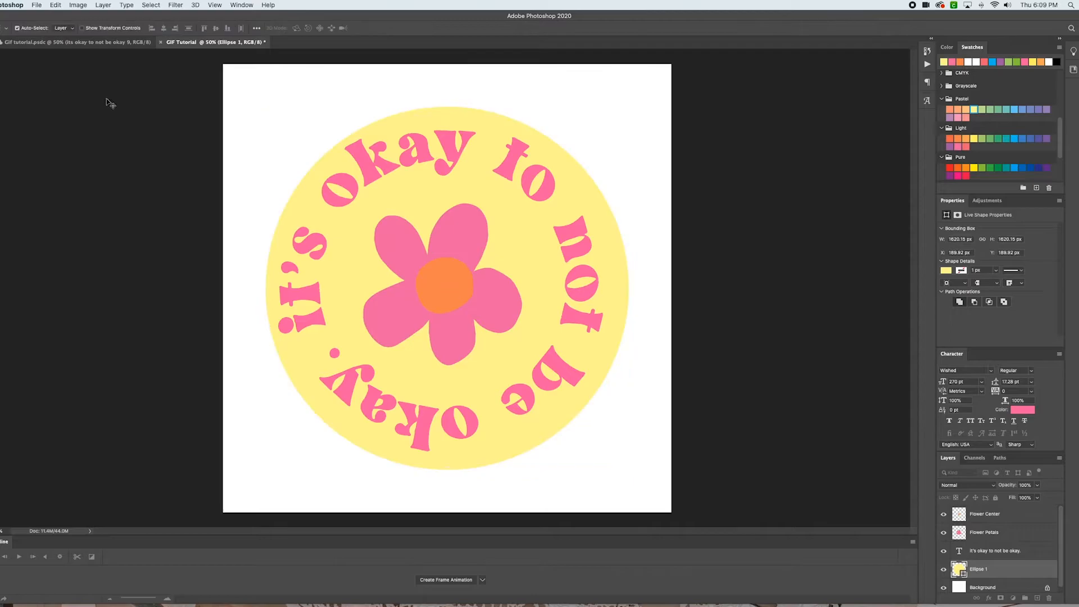
Nudge the text ring and both flower layers slightly to center them, then compare with the reference file
left_click_drag(586, 274, 592, 281)
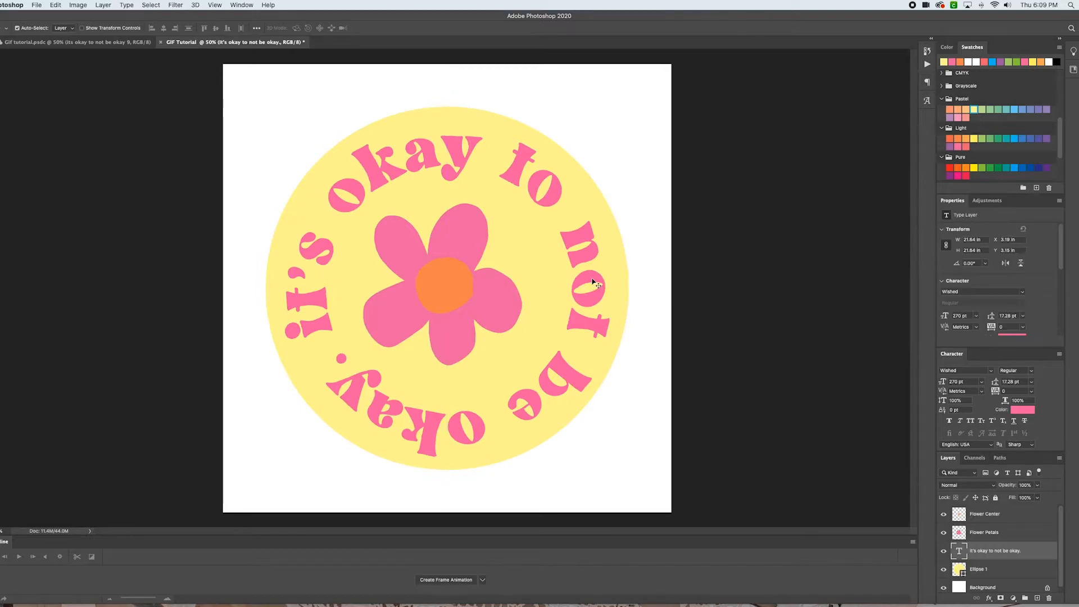
left_click(984, 537)
left_click(987, 518, "shift")
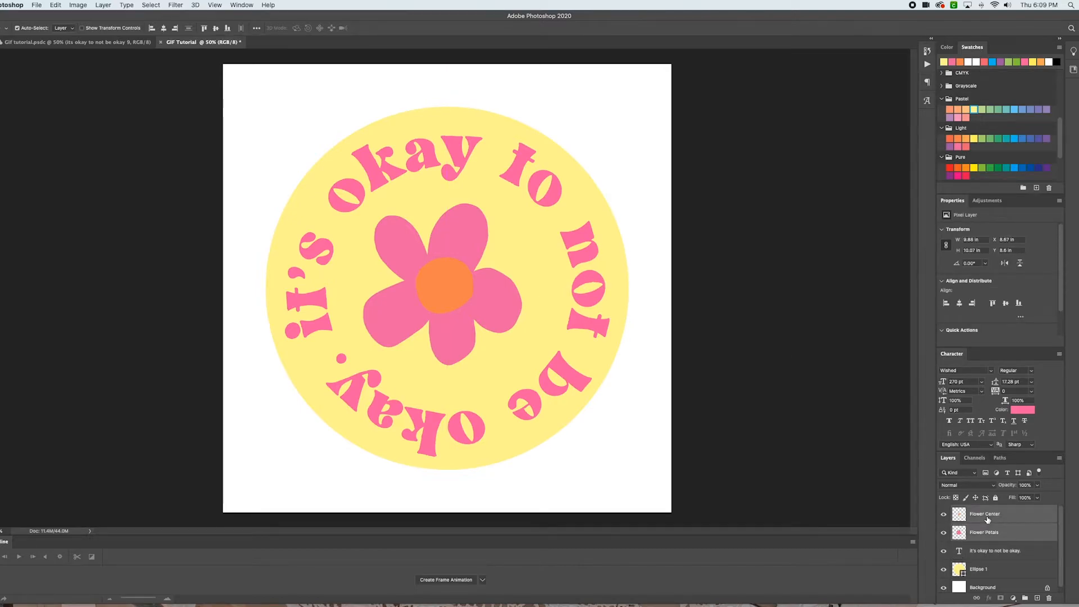
left_click_drag(433, 288, 439, 290)
left_click(683, 320)
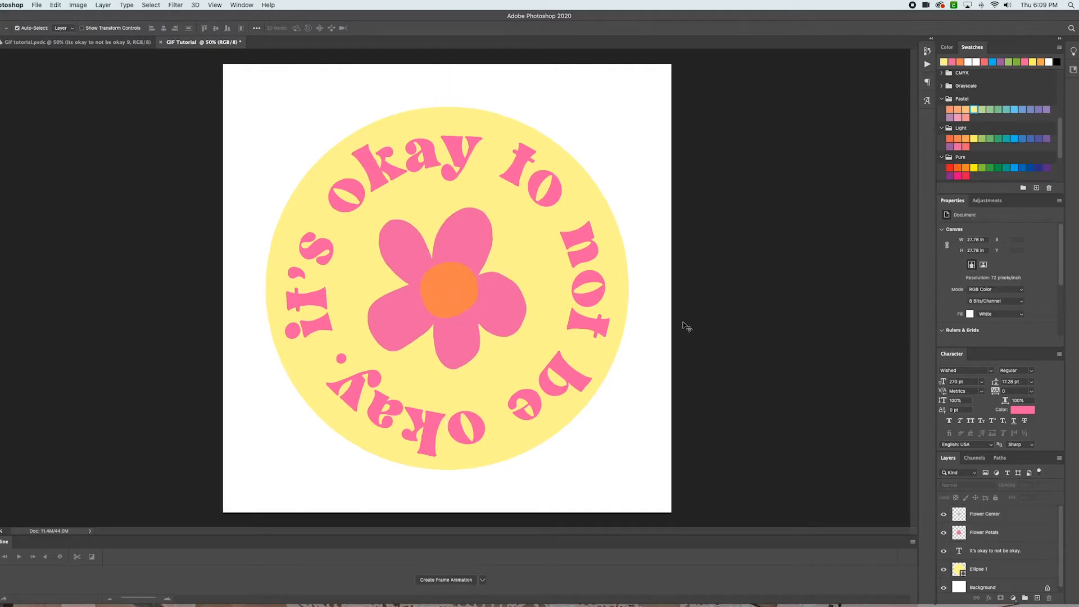
left_click(86, 42)
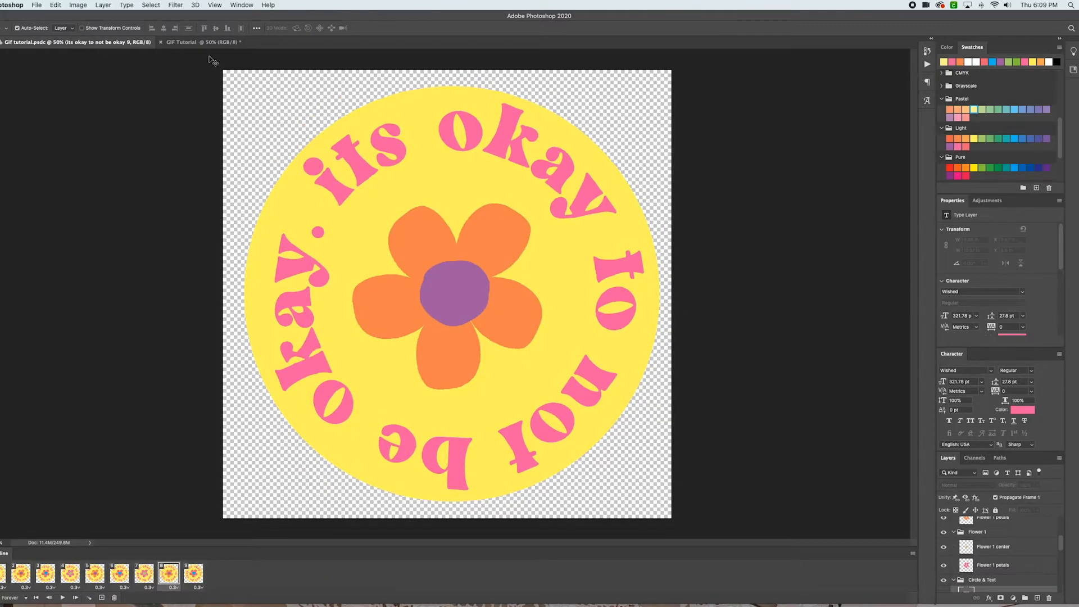
Switch to the GIF Tutorial document and hide the Background layer
left_click(185, 42)
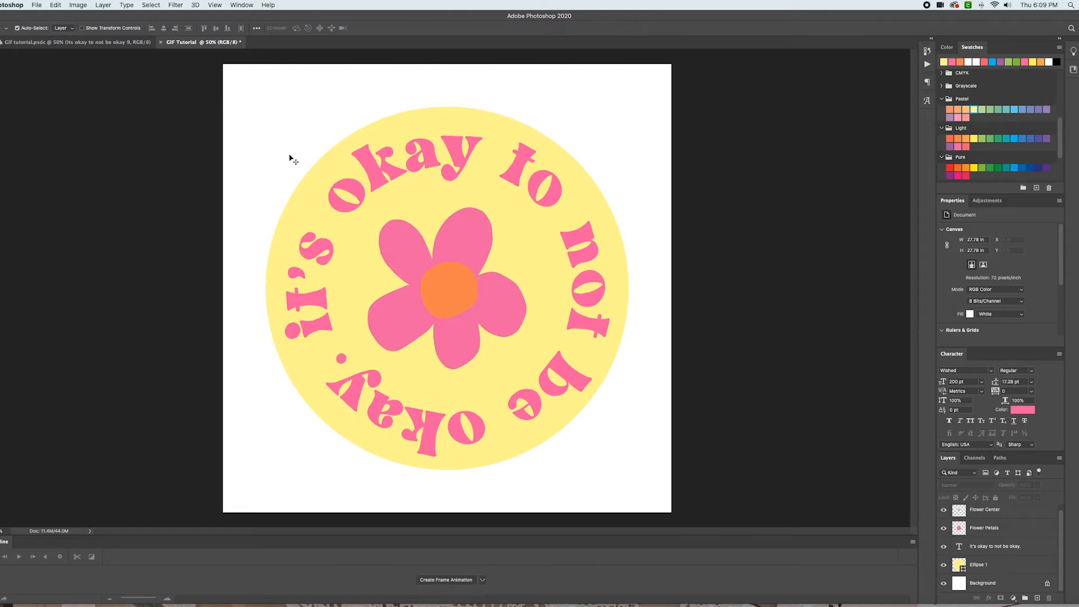
left_click(944, 583)
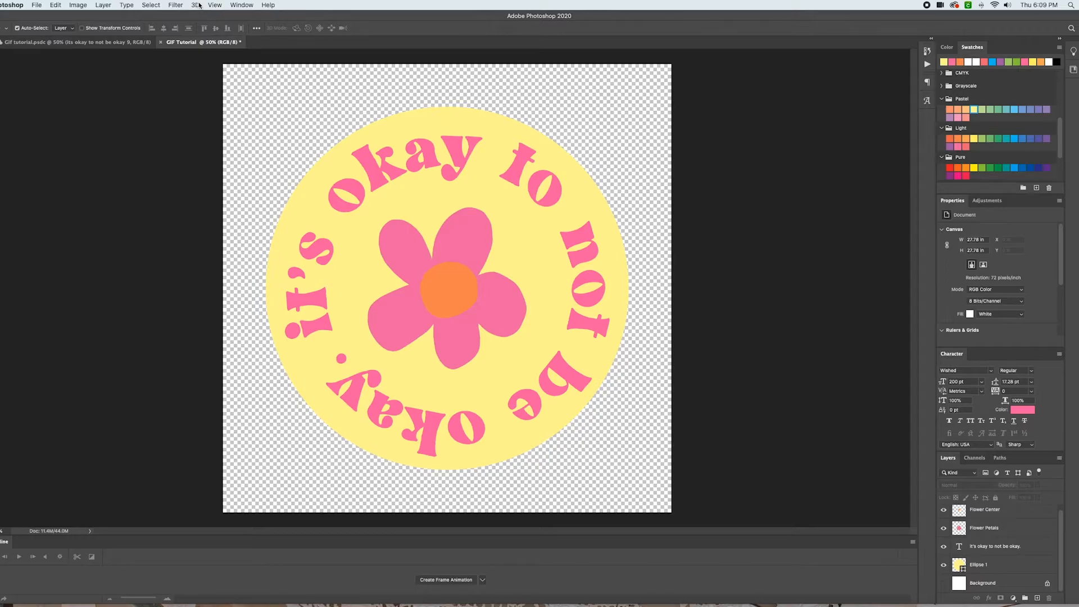
left_click(238, 5)
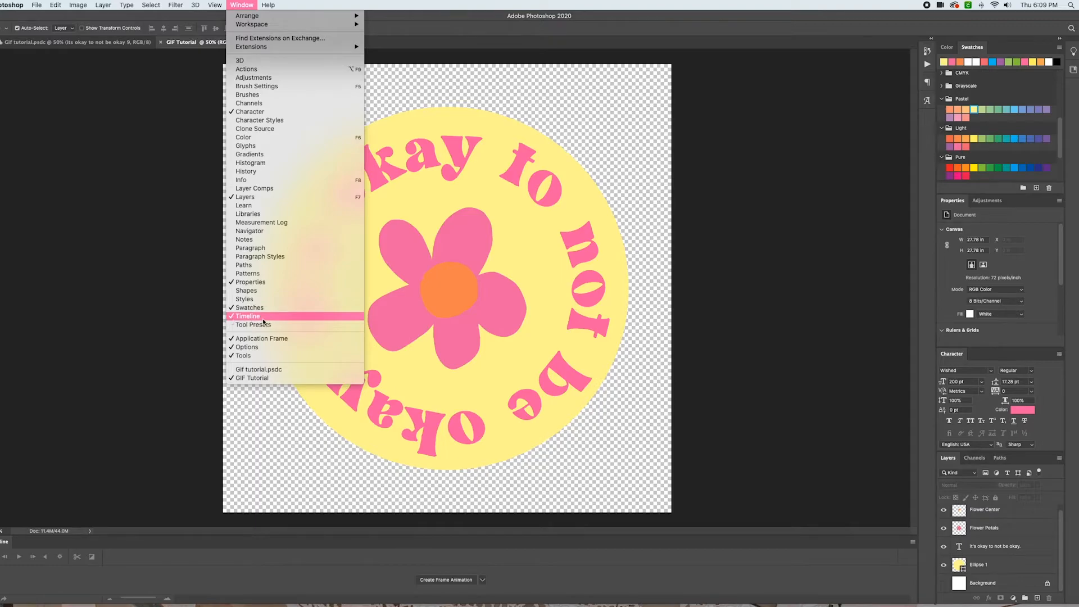
left_click(234, 318)
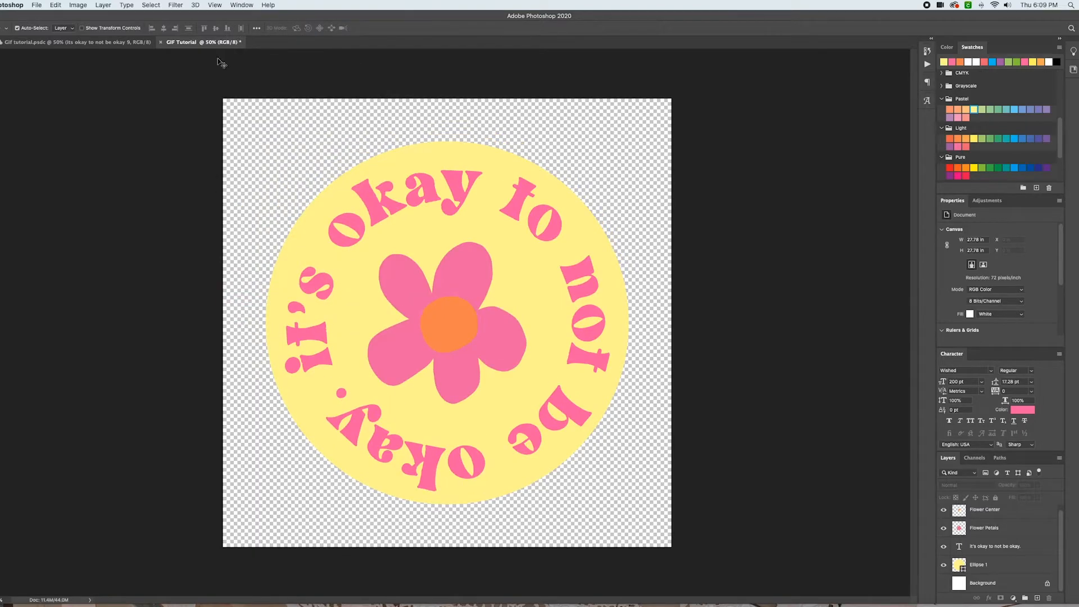
left_click(235, 4)
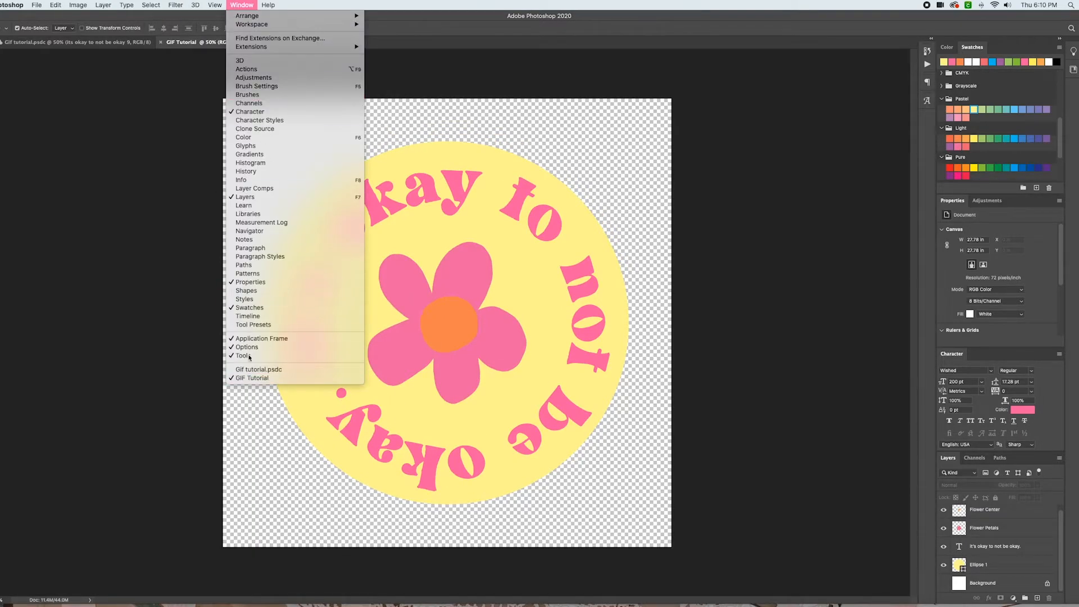
left_click(261, 315)
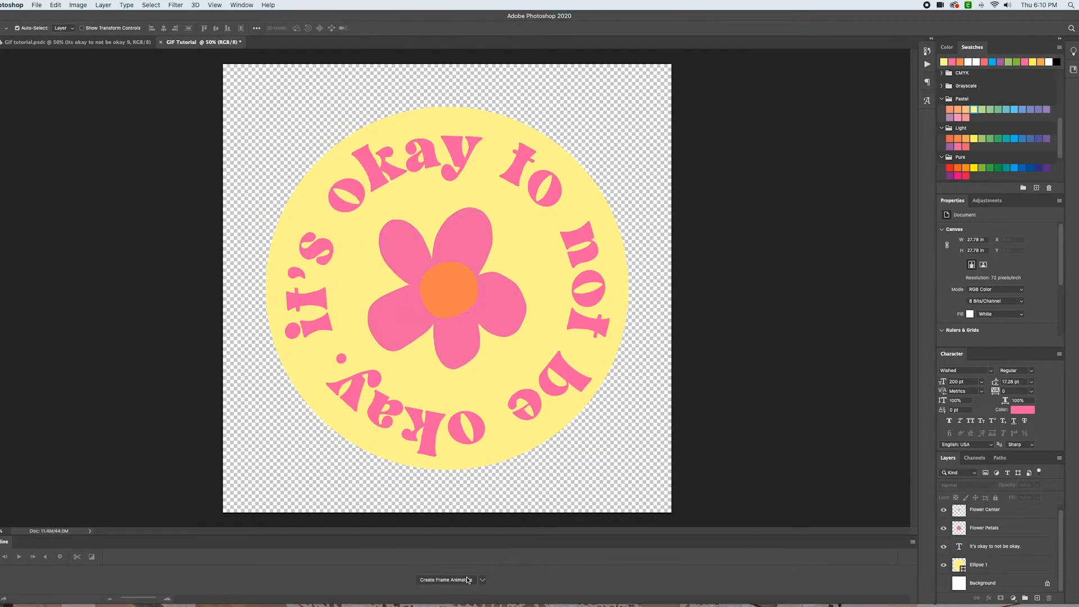
Create a frame animation in the timeline and add a second frame
left_click(483, 581)
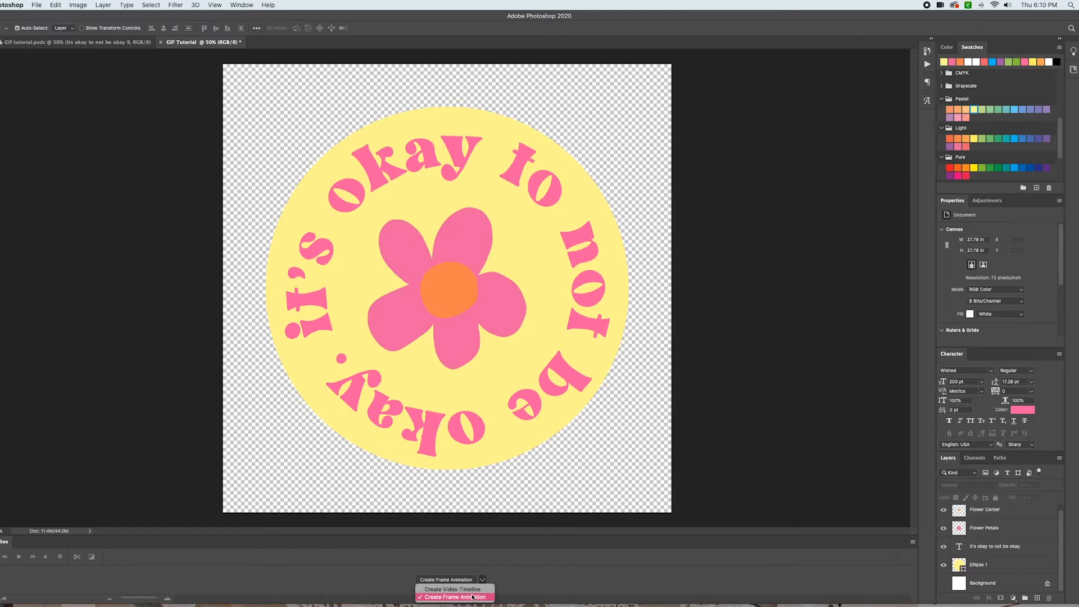
left_click(471, 600)
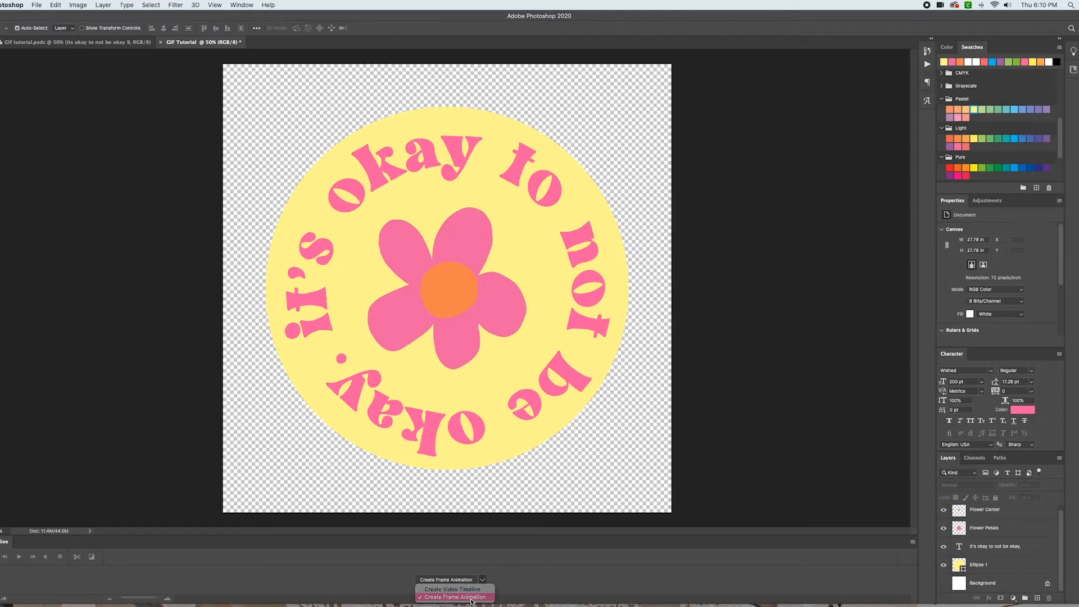
left_click(446, 581)
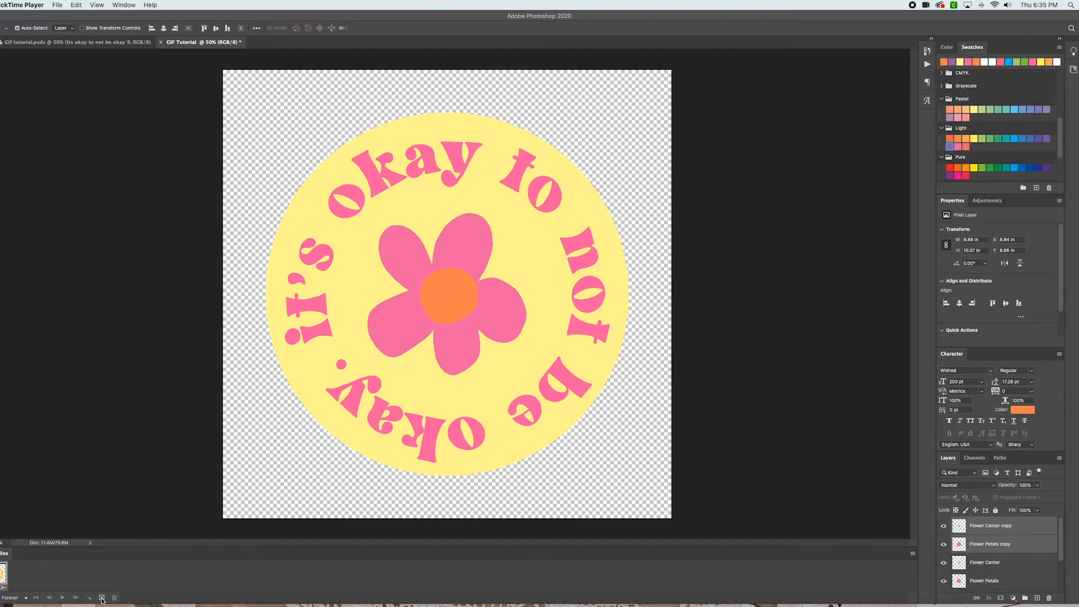
left_click(103, 598)
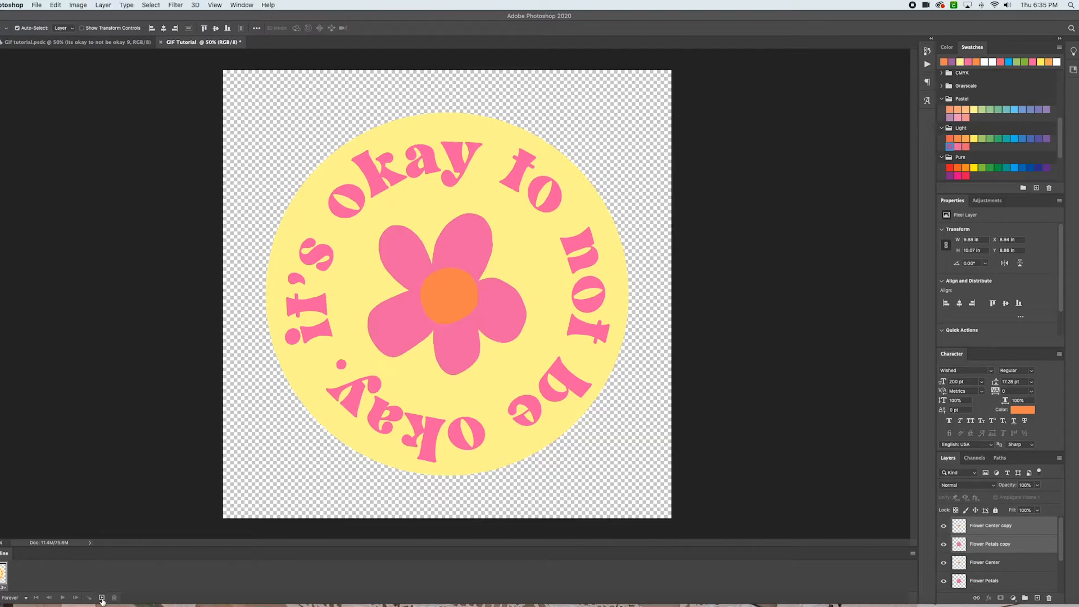
Select the second frame and delete the Flower Center copy and Flower Petals copy layers
left_click(2, 574)
left_click(20, 574)
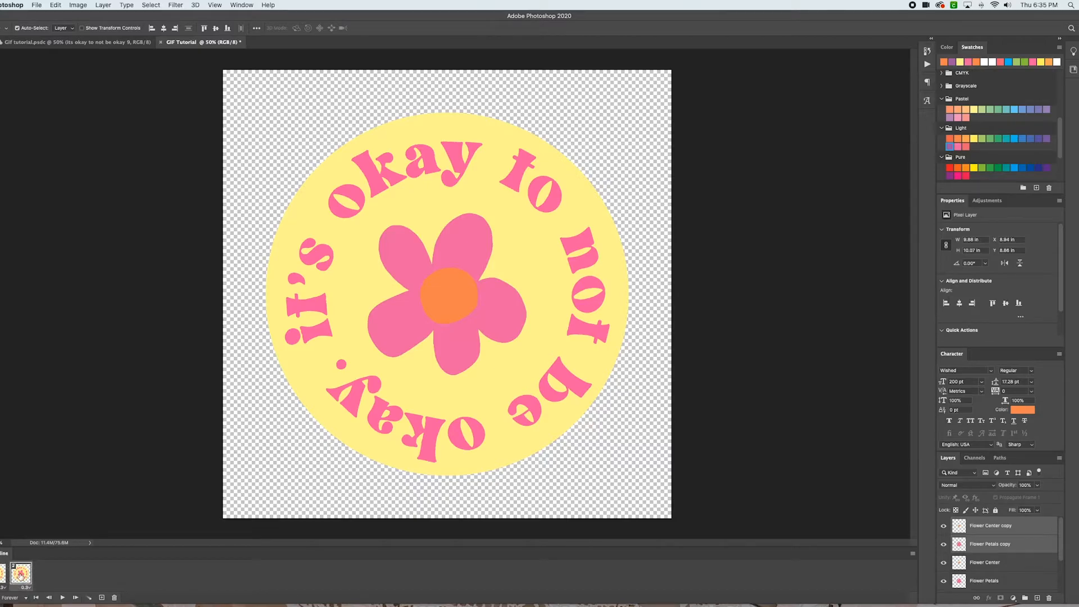
left_click(1001, 549)
left_click(996, 530, "shift")
key("Delete")
Duplicate the Flower Petals and Flower Center layers together
left_click(1012, 541)
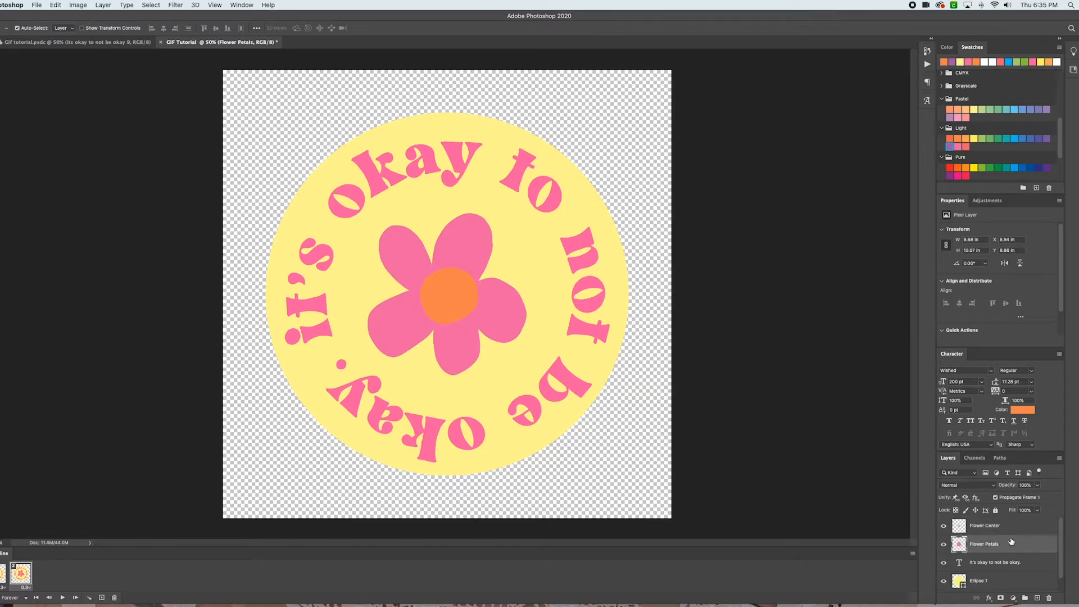
left_click(1006, 531, "shift")
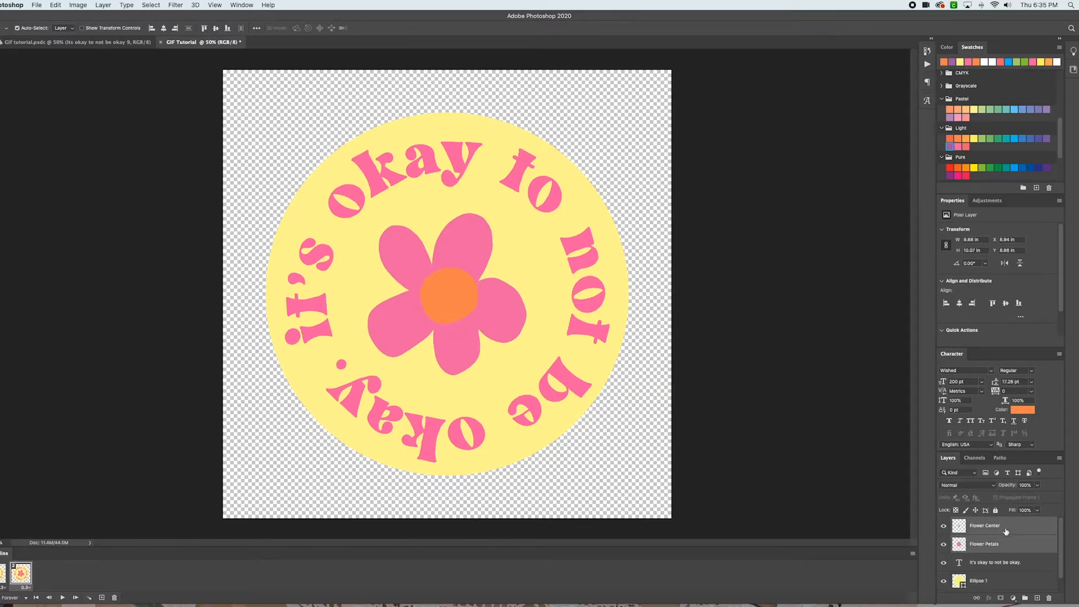
right_click(1007, 532)
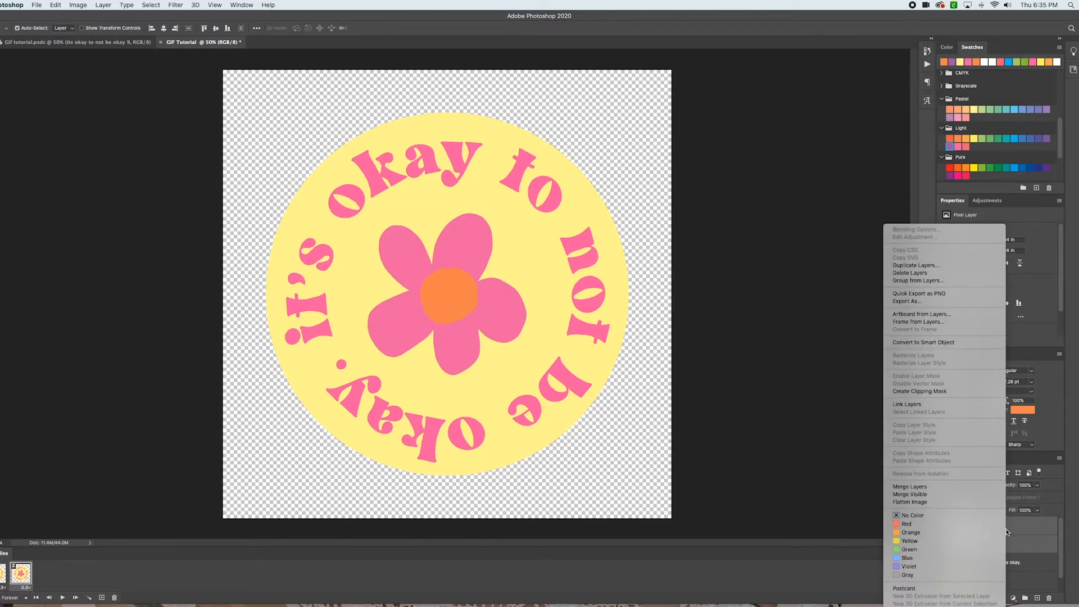
left_click(932, 265)
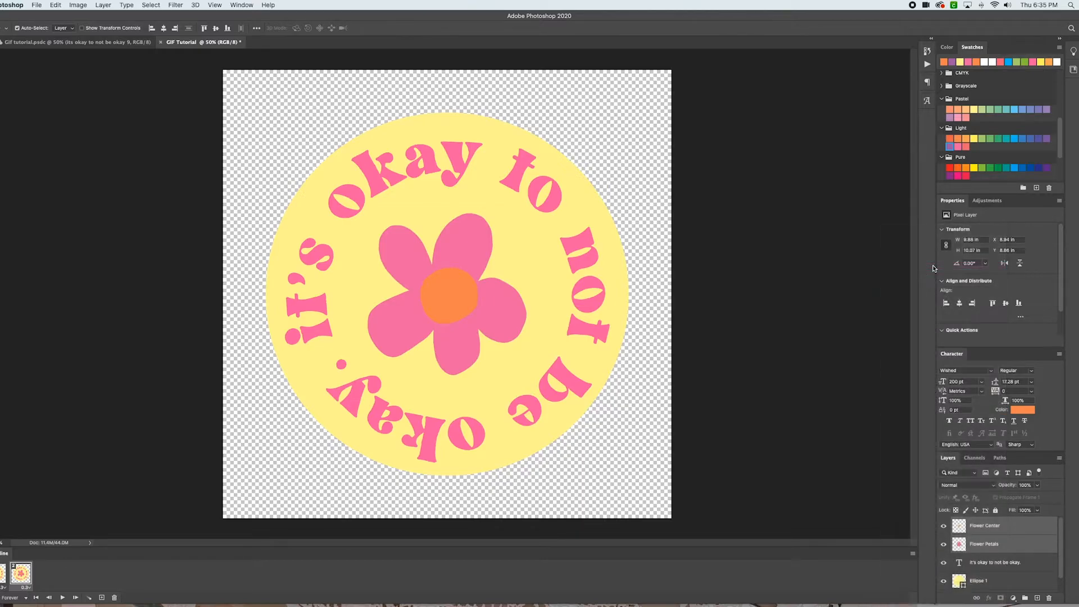
left_click(621, 268)
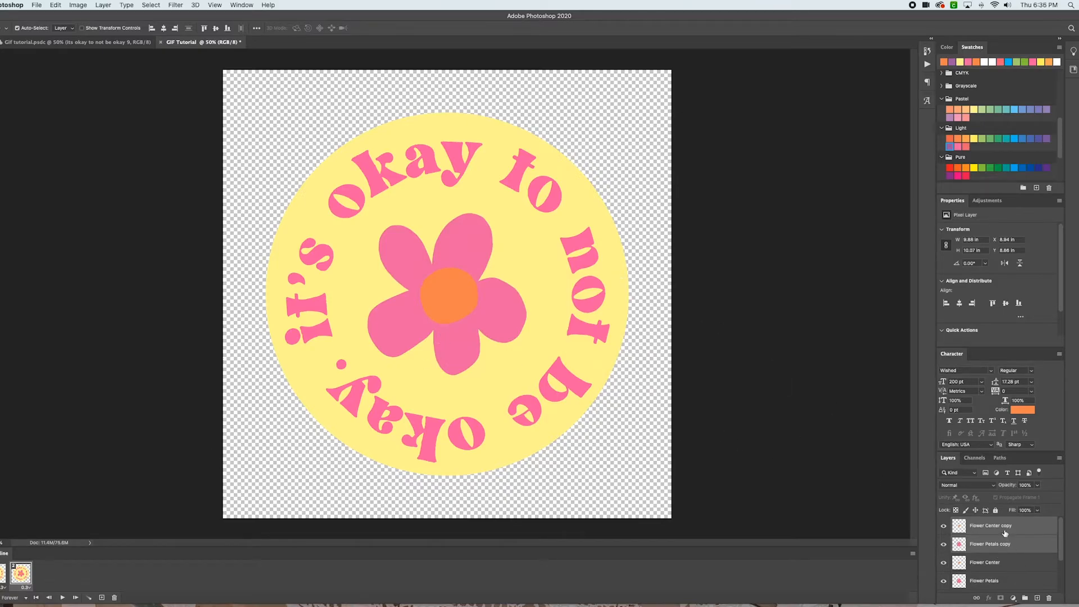
Fill the flower center on the Flower Center copy layer with a purple swatch using the Paint Bucket
left_click(1009, 531)
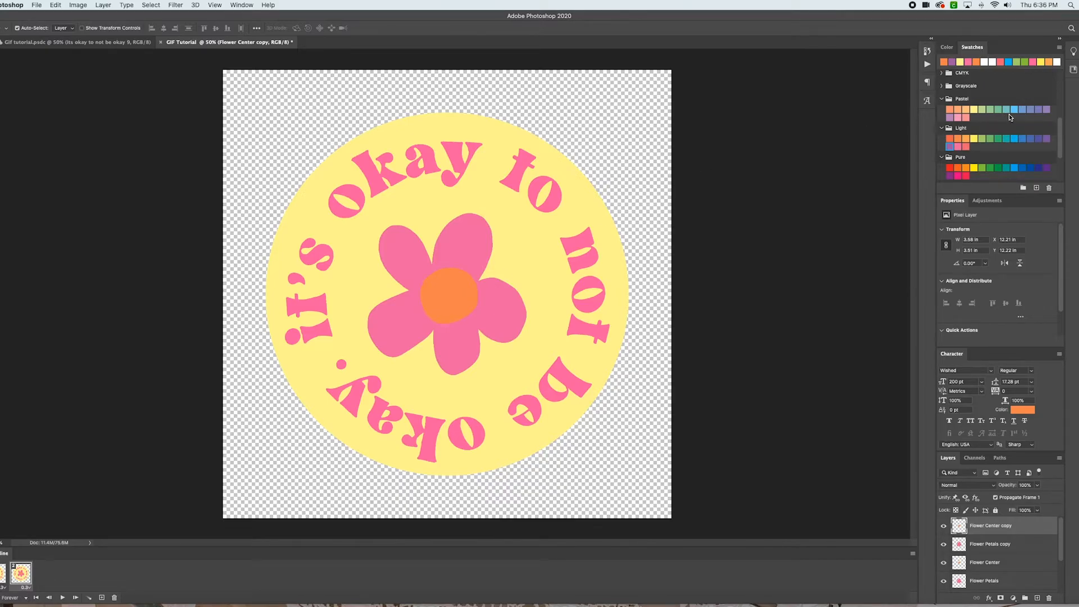
left_click(1047, 110)
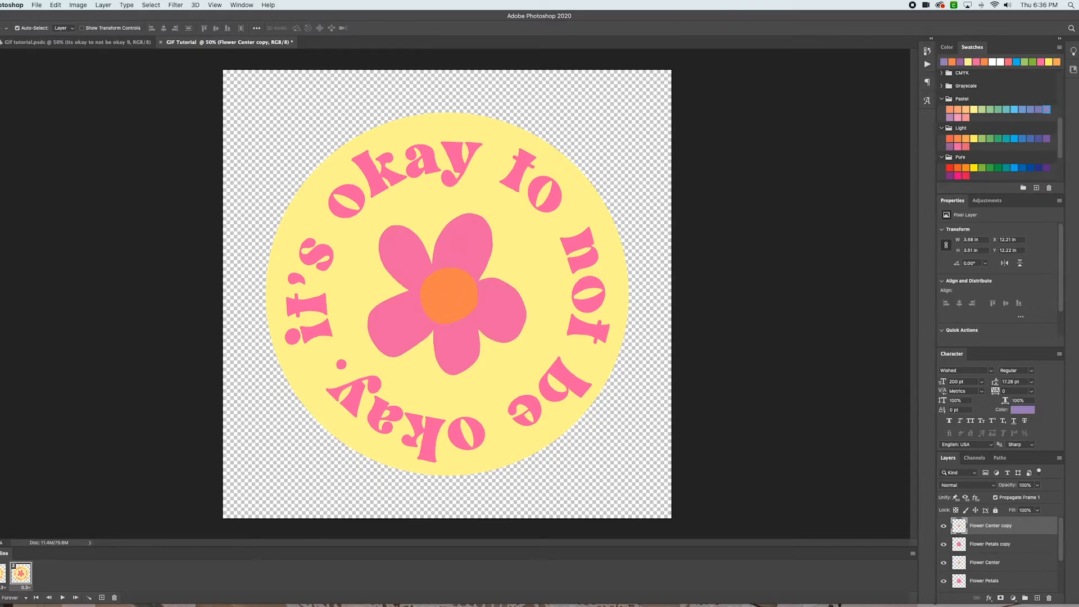
key("g")
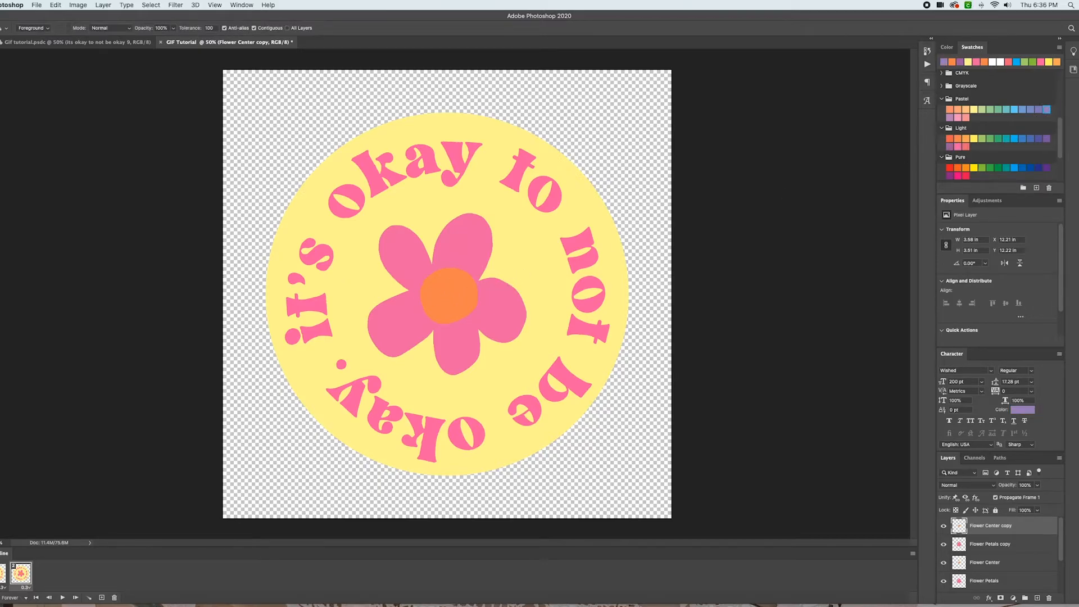
left_click(440, 286)
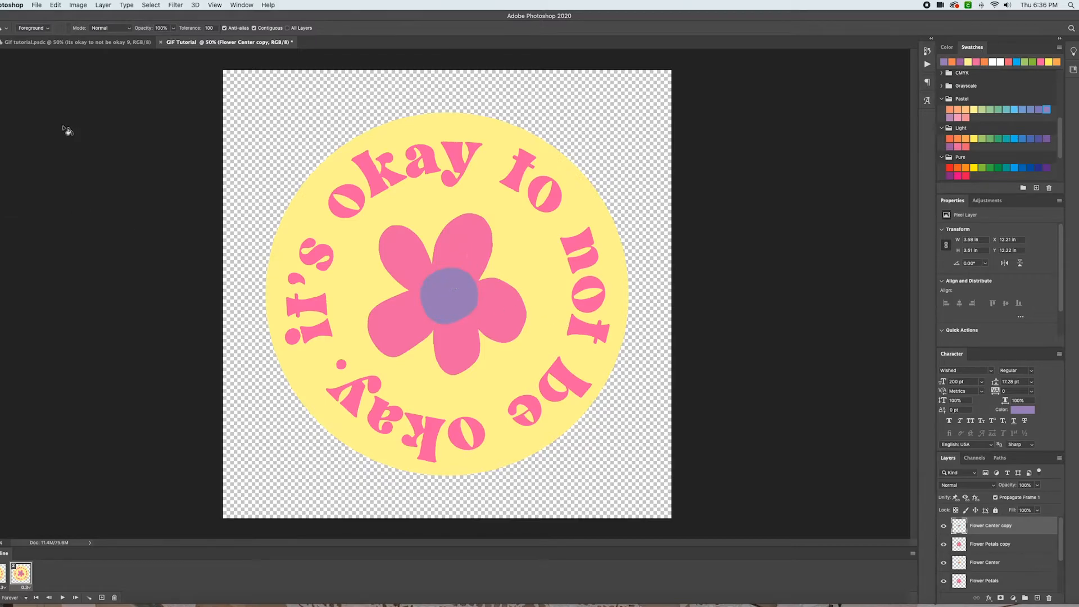
left_click(1, 55)
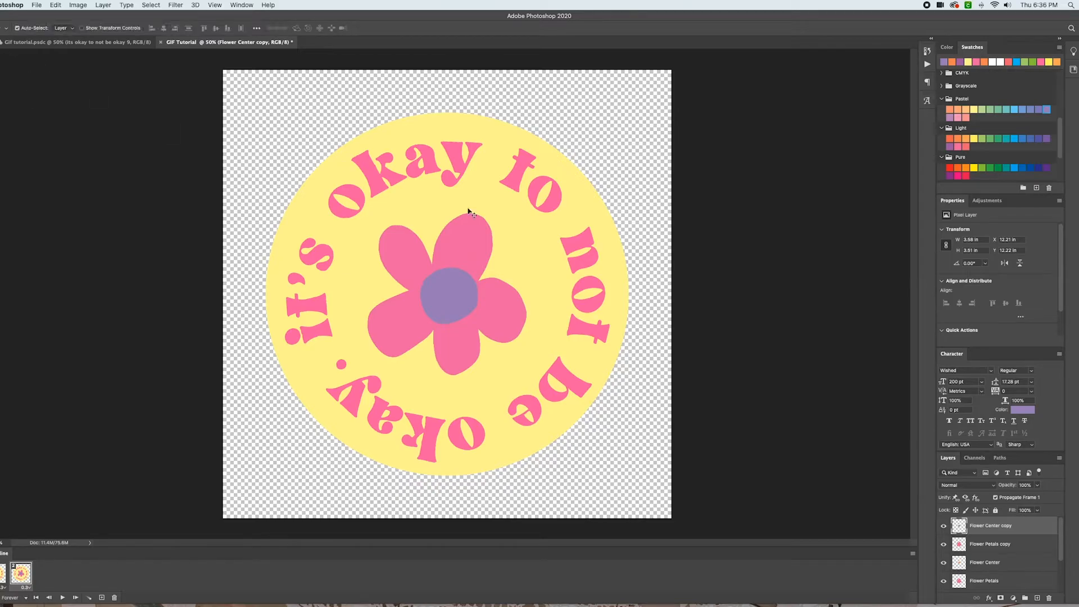
Fill the petals on the Flower Petals copy layer with a green swatch using the Paint Bucket
left_click(466, 252)
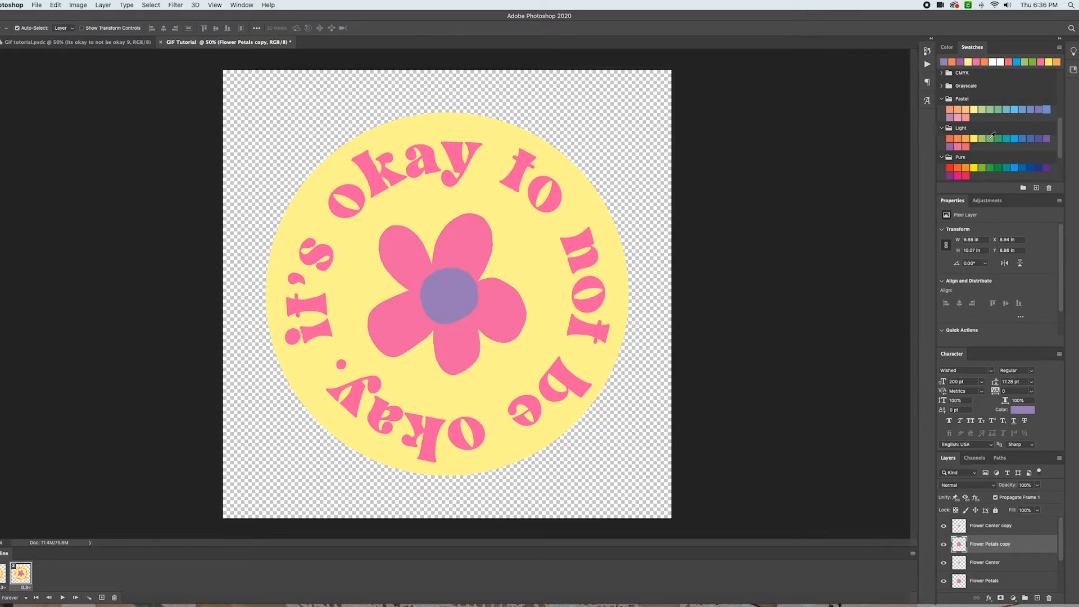
left_click(983, 140)
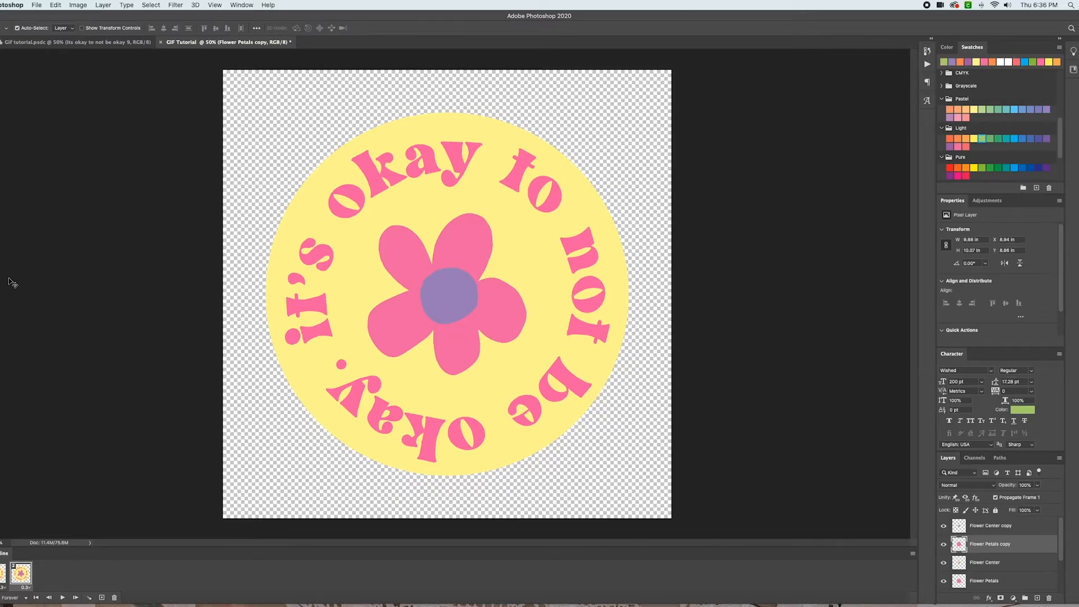
left_click(1, 236)
left_click(458, 246)
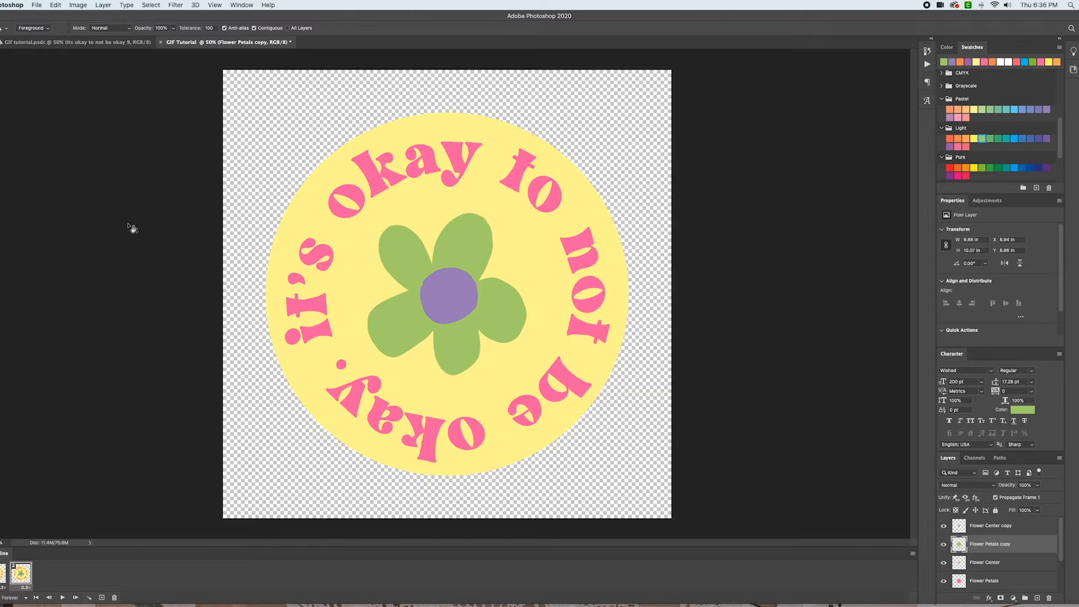
In the first frame, hide the Flower Center copy and Flower Petals copy layers
left_click(4, 572)
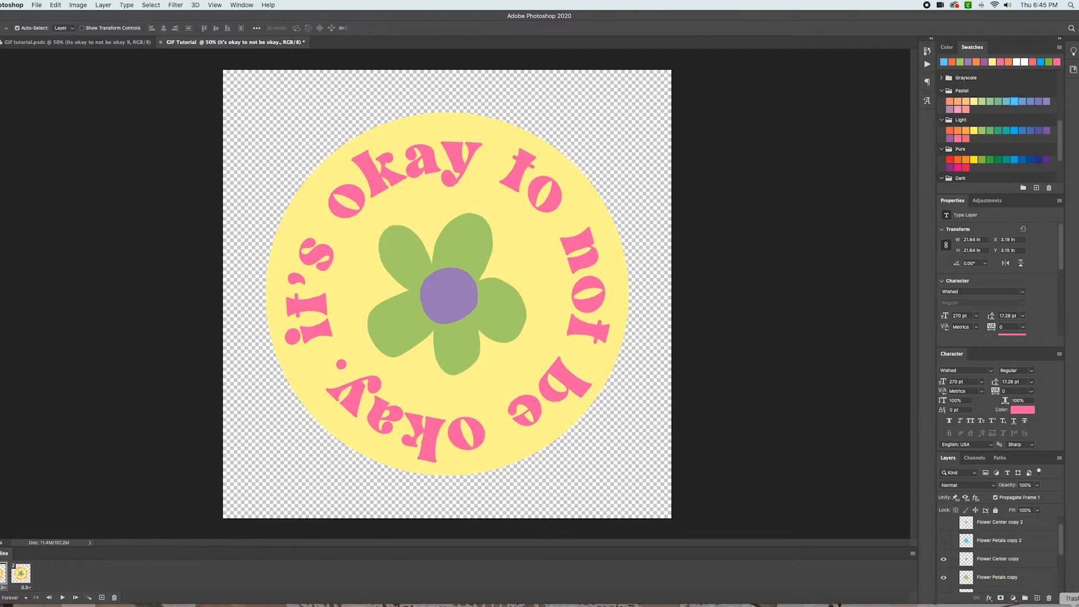
left_click(943, 560)
left_click(944, 577)
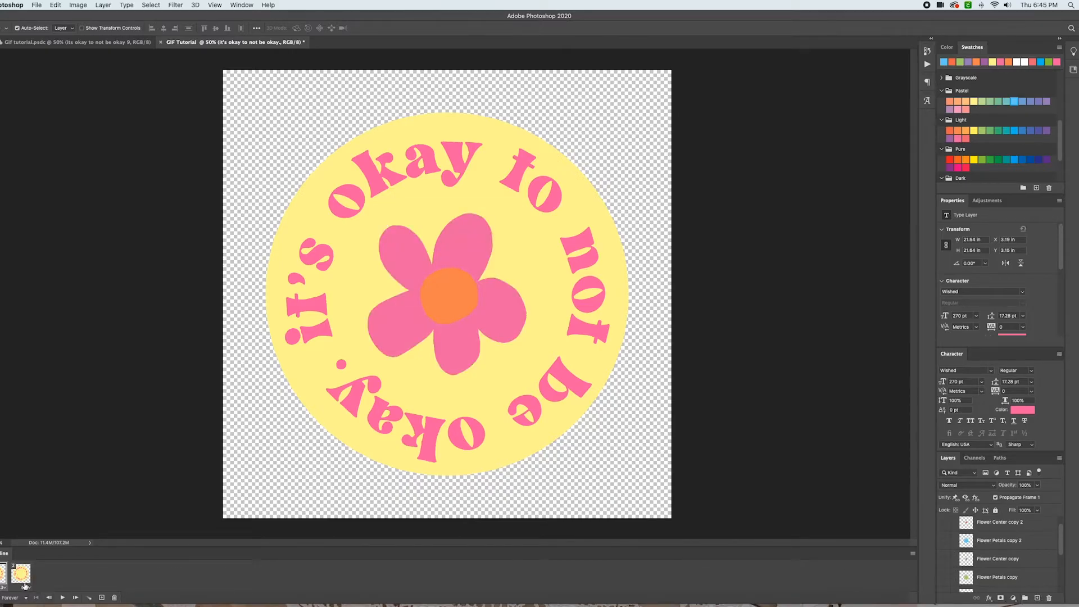
In the second frame, hide the original Flower Center and Flower Petals layers
left_click(20, 578)
scroll(955, 556, "down", 1)
left_click(945, 556)
left_click(945, 537)
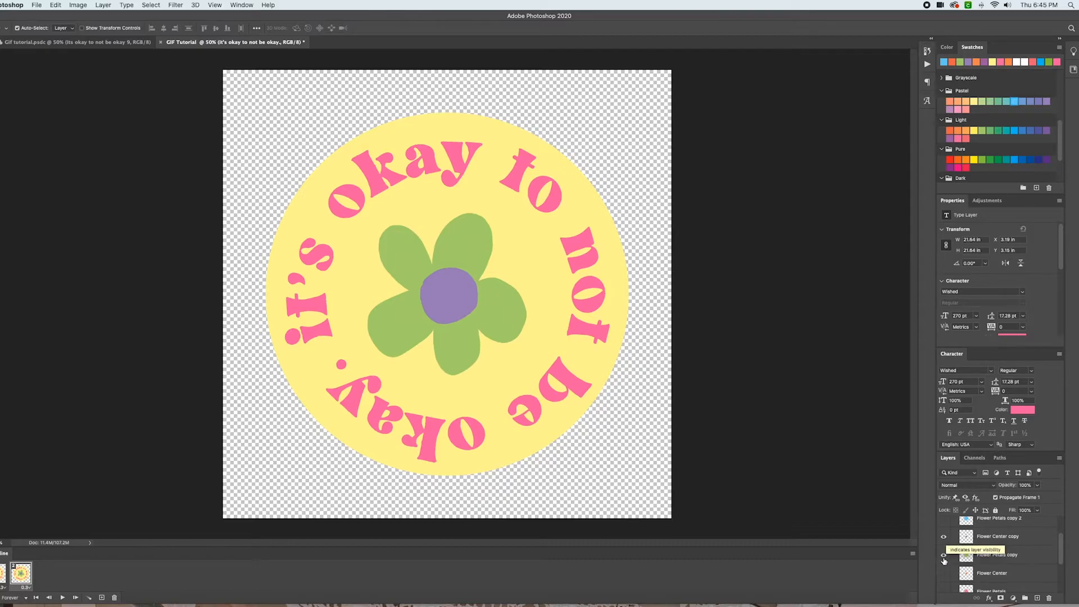
Switch back and forth between the first and second frames to compare the flower colors
left_click(3, 579)
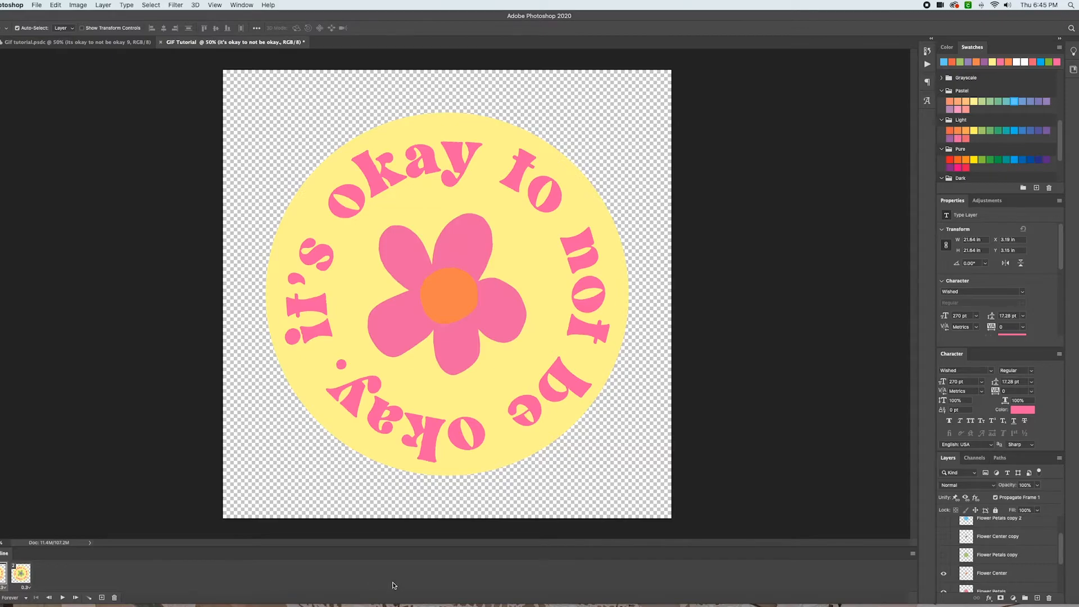
left_click(20, 574)
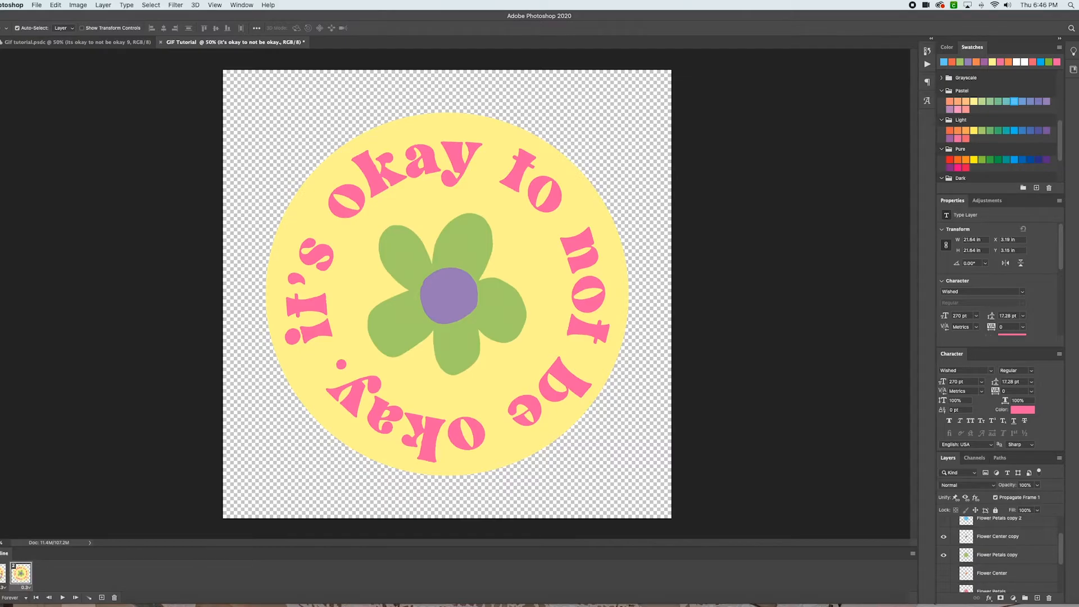
left_click(2, 574)
left_click(21, 575)
left_click(2, 574)
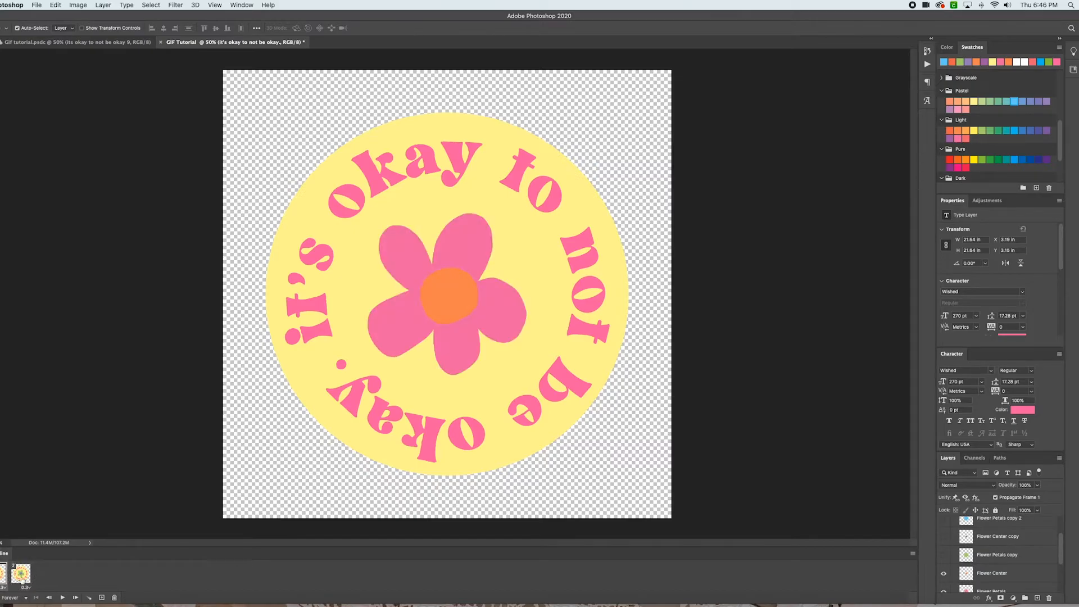
left_click(21, 579)
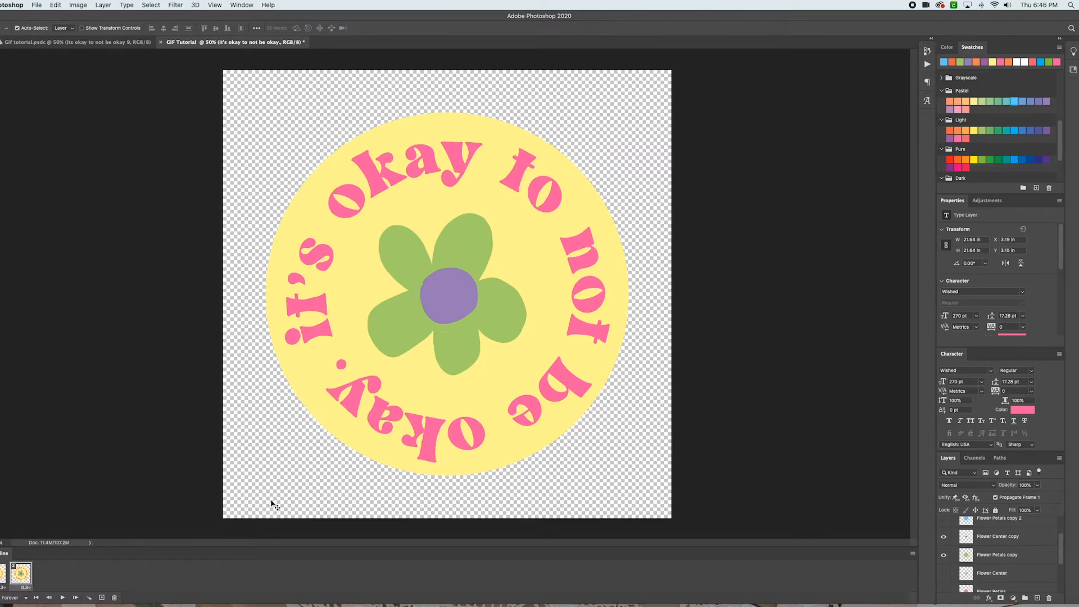
left_click(4, 573)
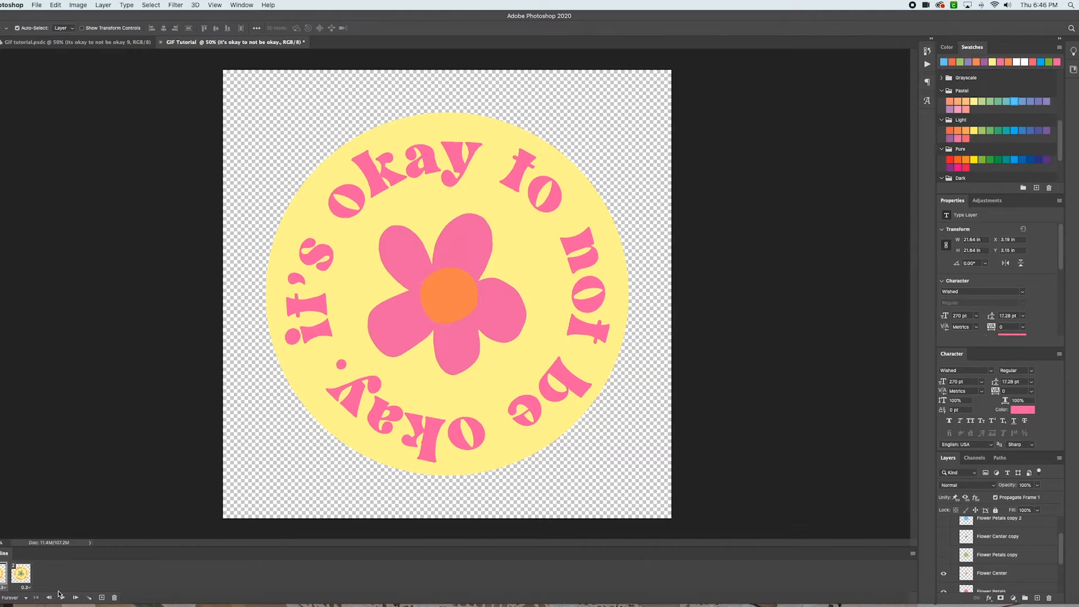
left_click(20, 579)
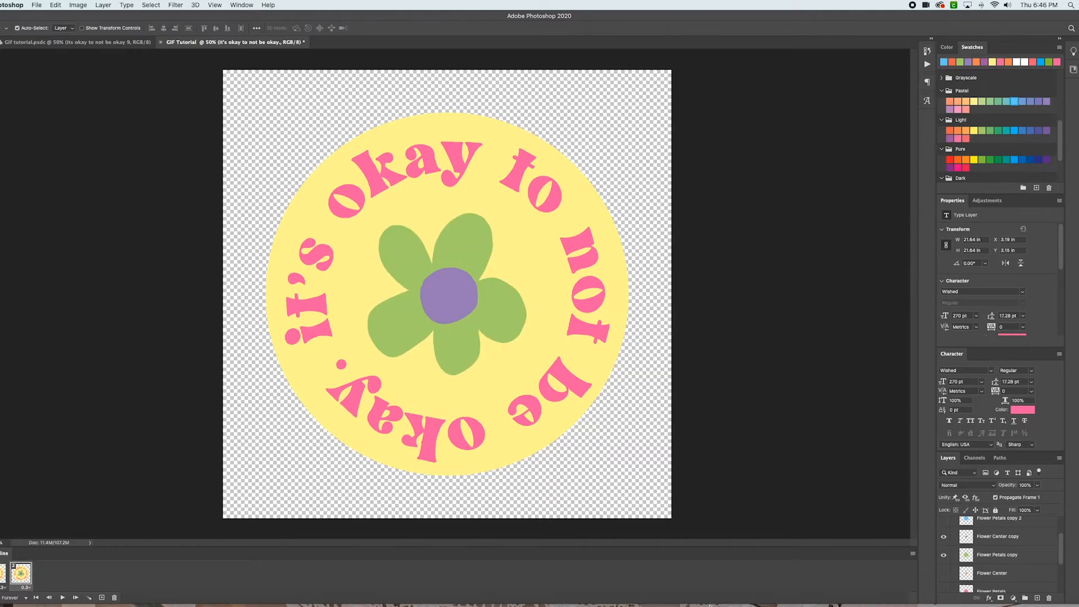
Duplicate the text layer as 'It's okay to not be okay. 2' and rotate the copy to about 4° with Free Transform
scroll(962, 548, "down", 3)
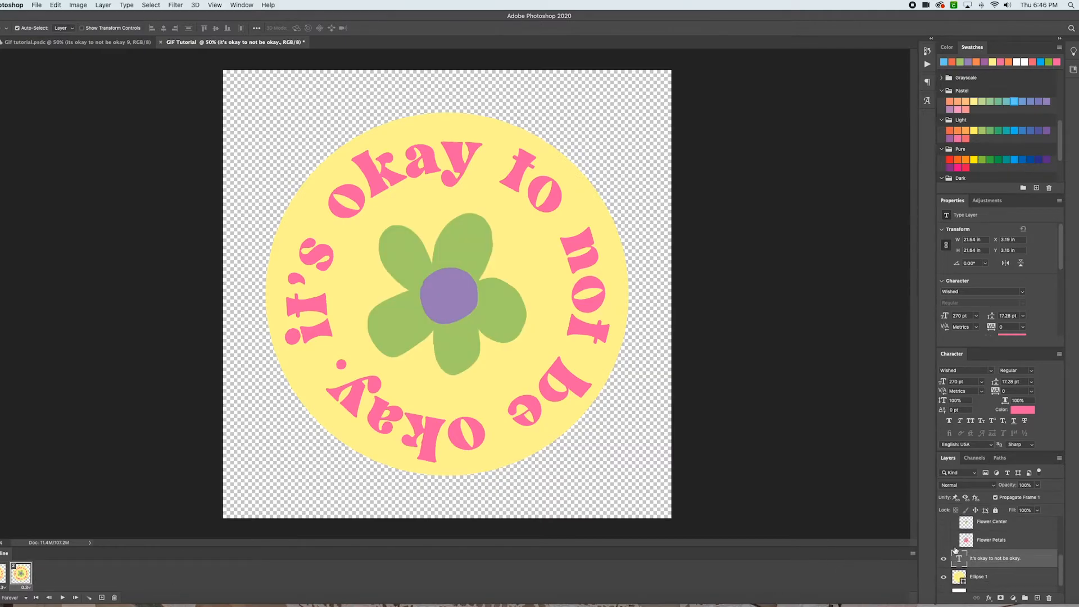
right_click(1021, 559)
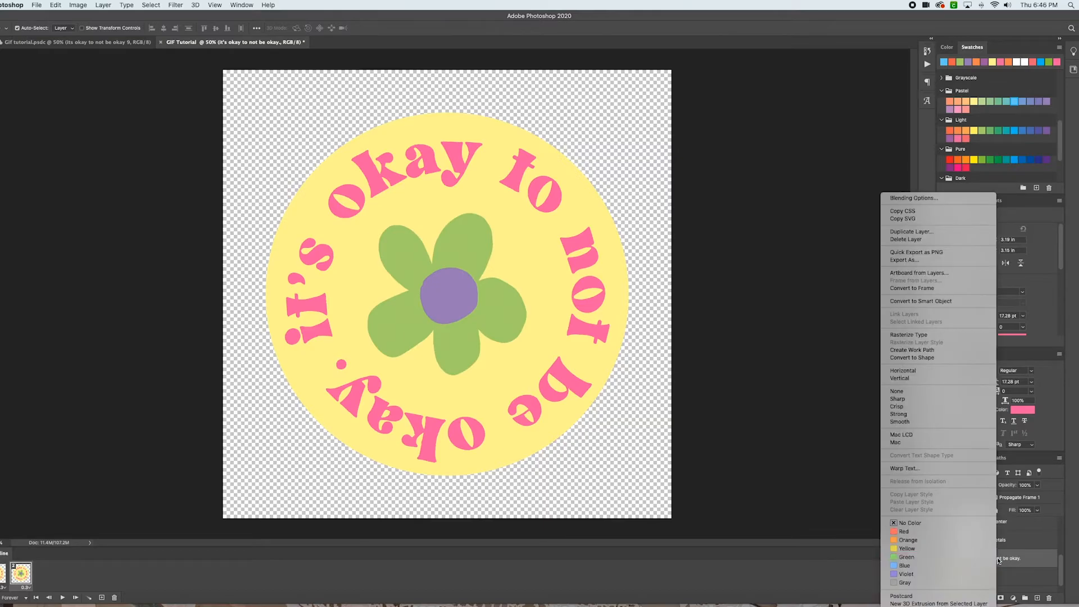
left_click(932, 231)
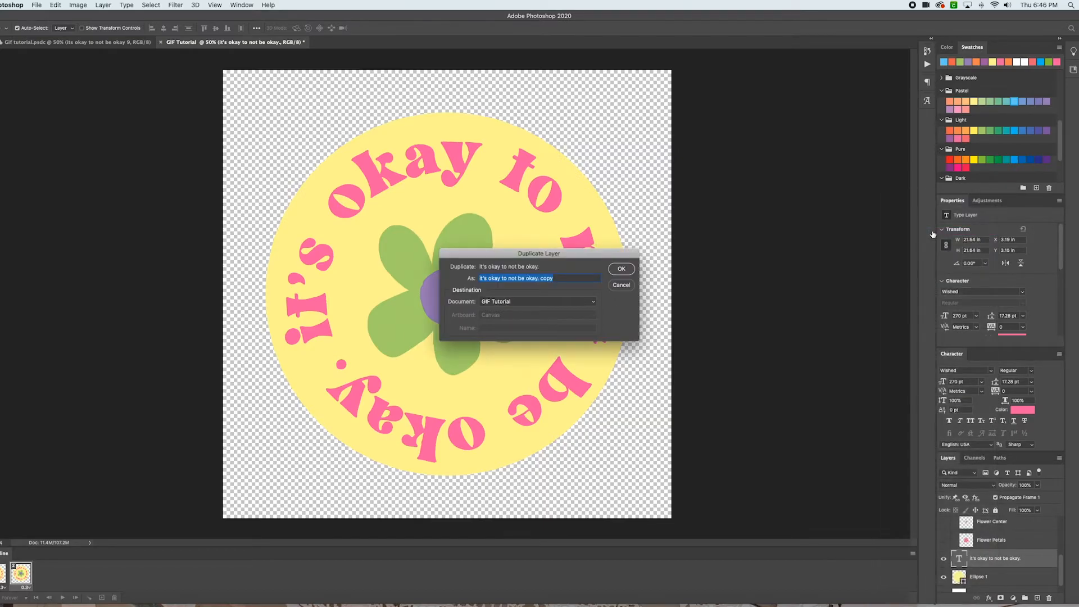
left_click(569, 280)
type("2")
left_click(624, 269)
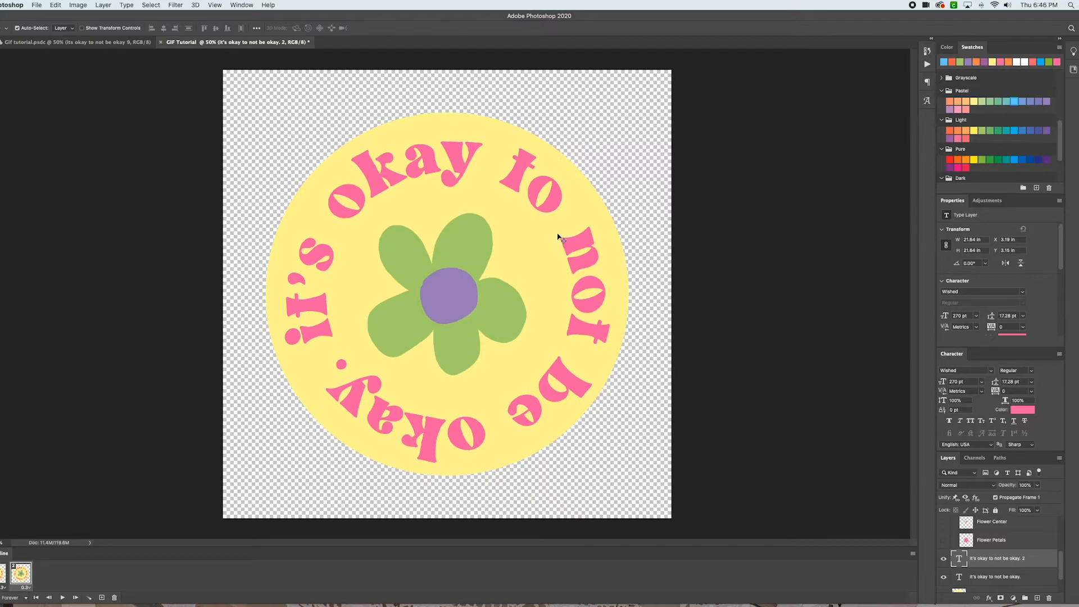
key("super+t")
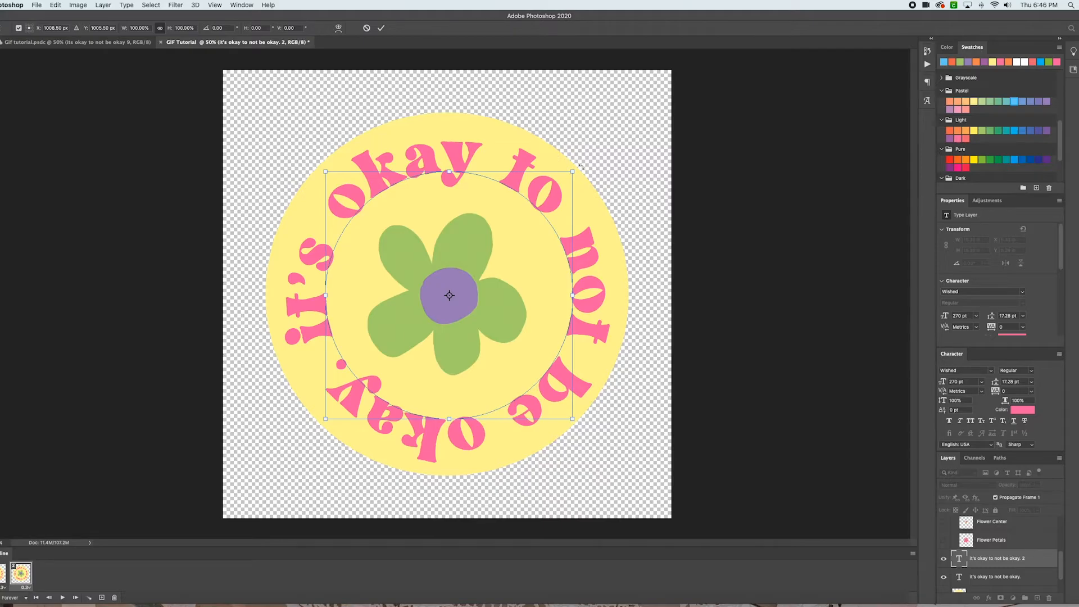
left_click(581, 167)
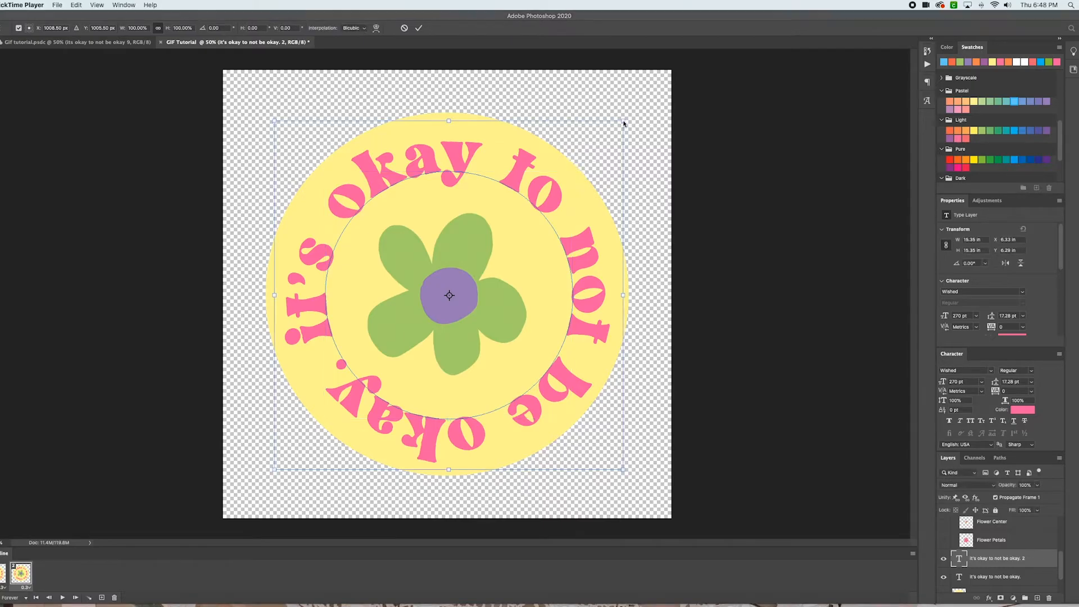
left_click(621, 124)
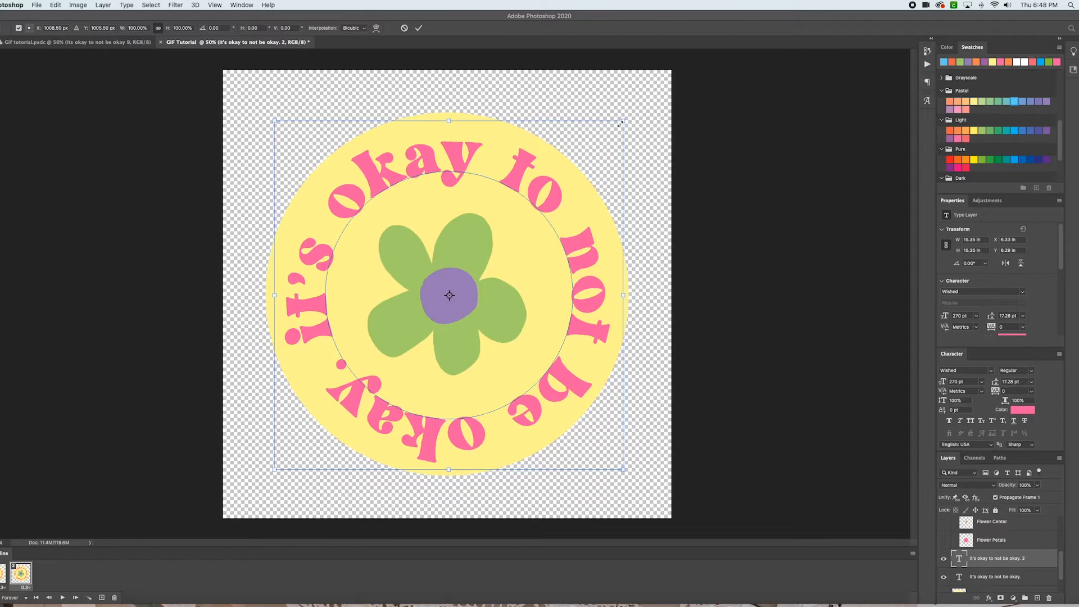
left_click(631, 118)
left_click_drag(631, 117, 644, 133)
key("Return")
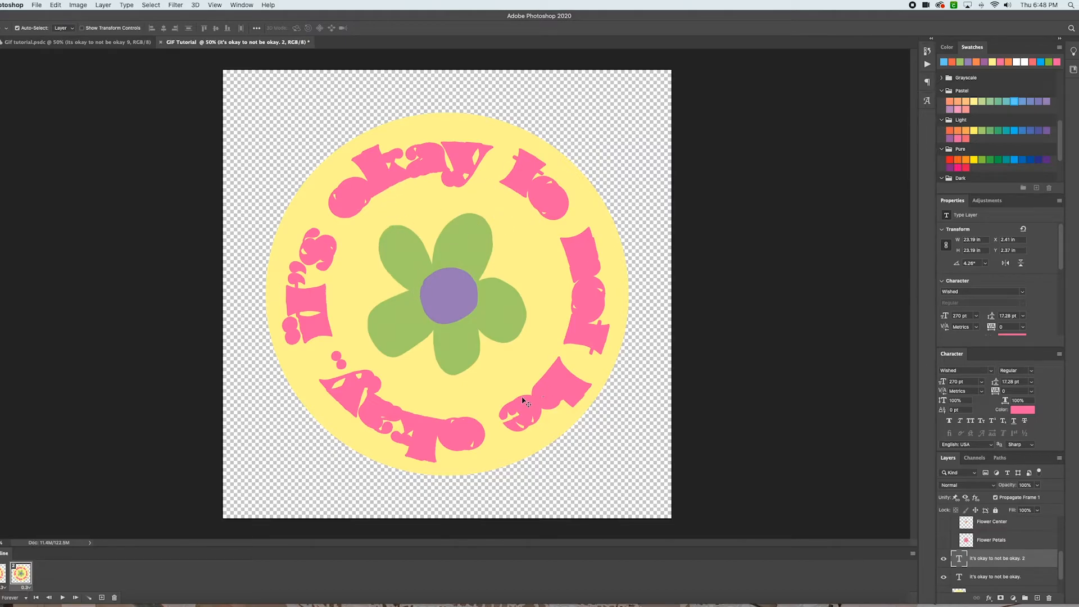
Hide the rotated text copy in the first frame, and in the second frame show it while hiding the original text layer
left_click(3, 574)
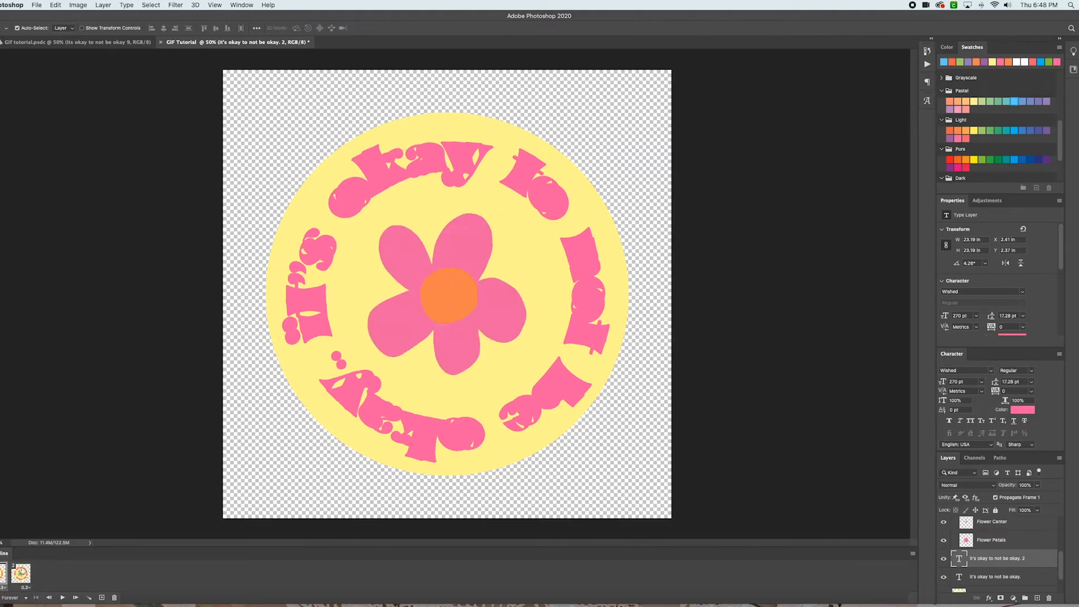
left_click(943, 558)
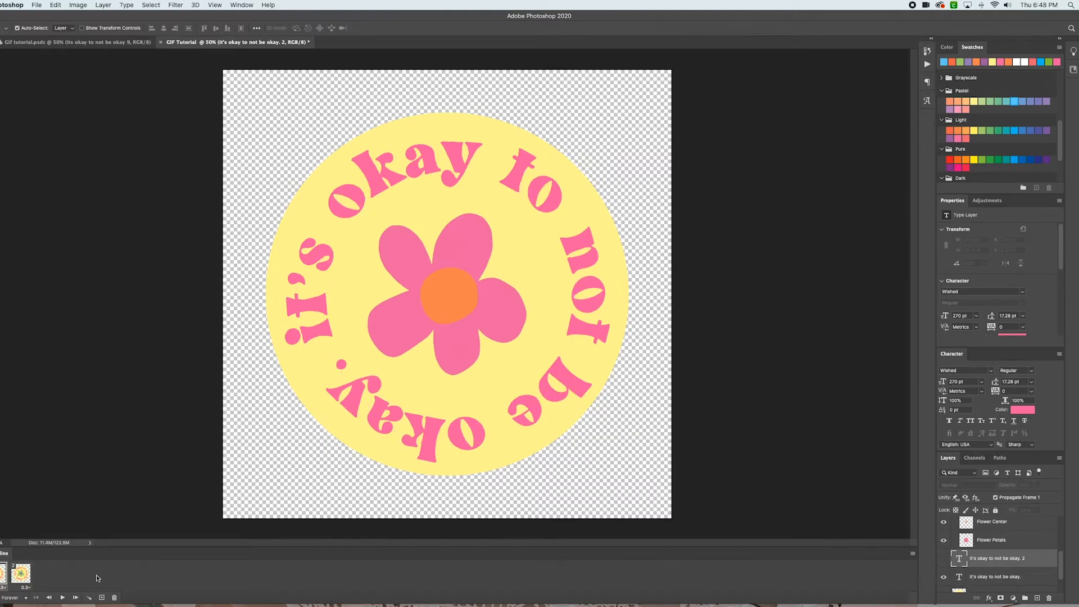
left_click(20, 573)
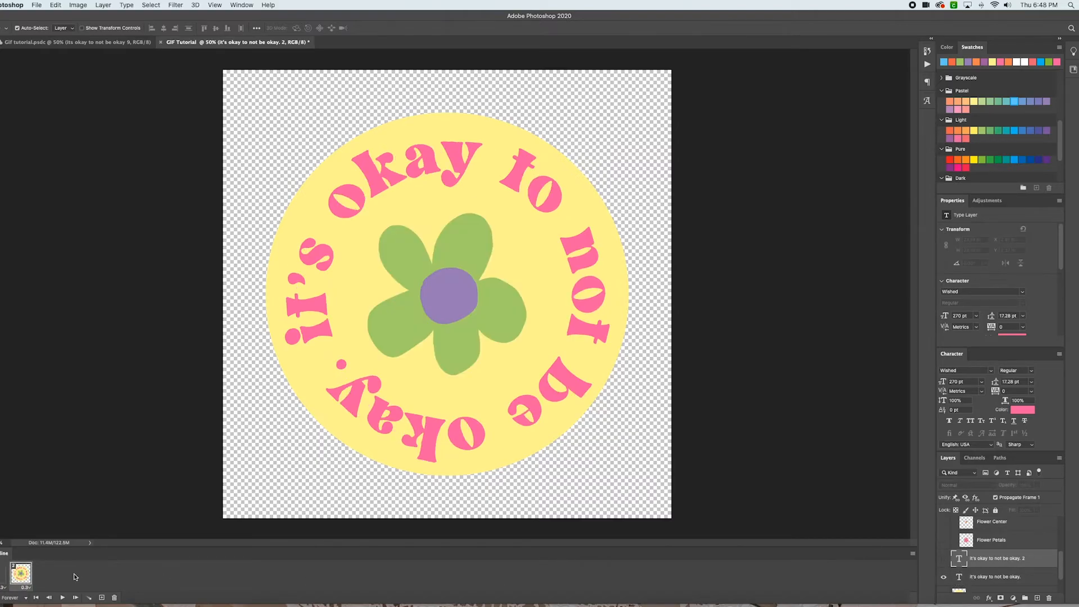
left_click(944, 558)
left_click(944, 578)
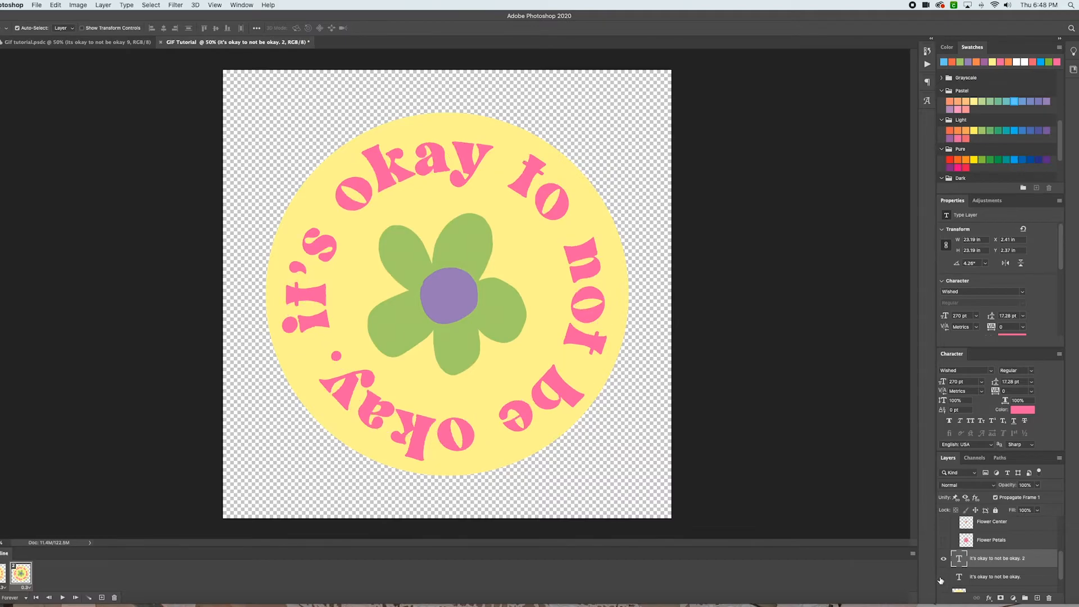
Play the animation from the first frame to compare the text positions, then return to the second frame
left_click(3, 573)
key("space")
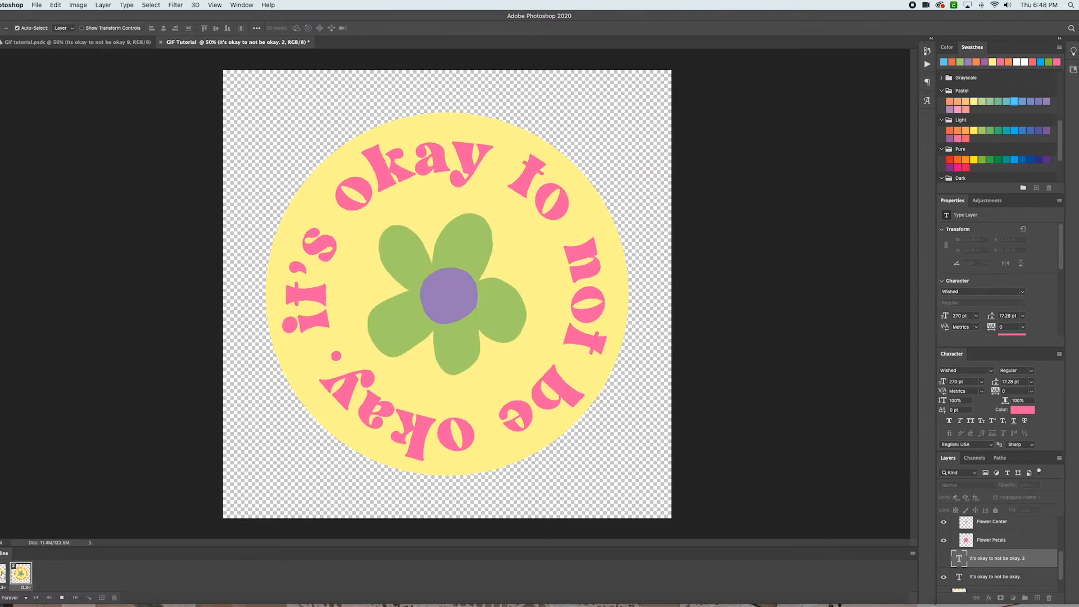
key("space")
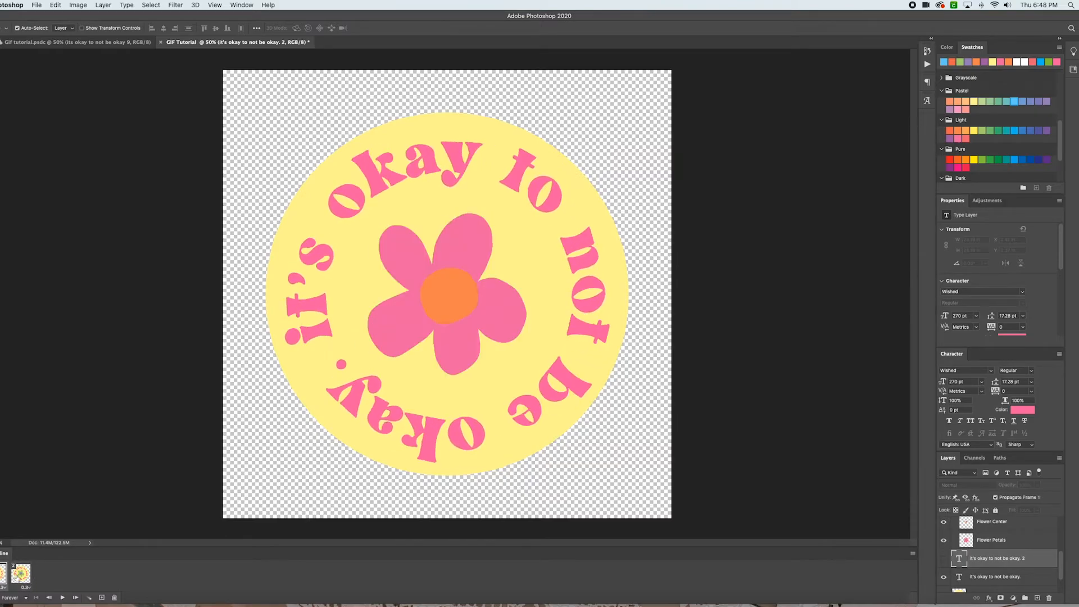
left_click(21, 574)
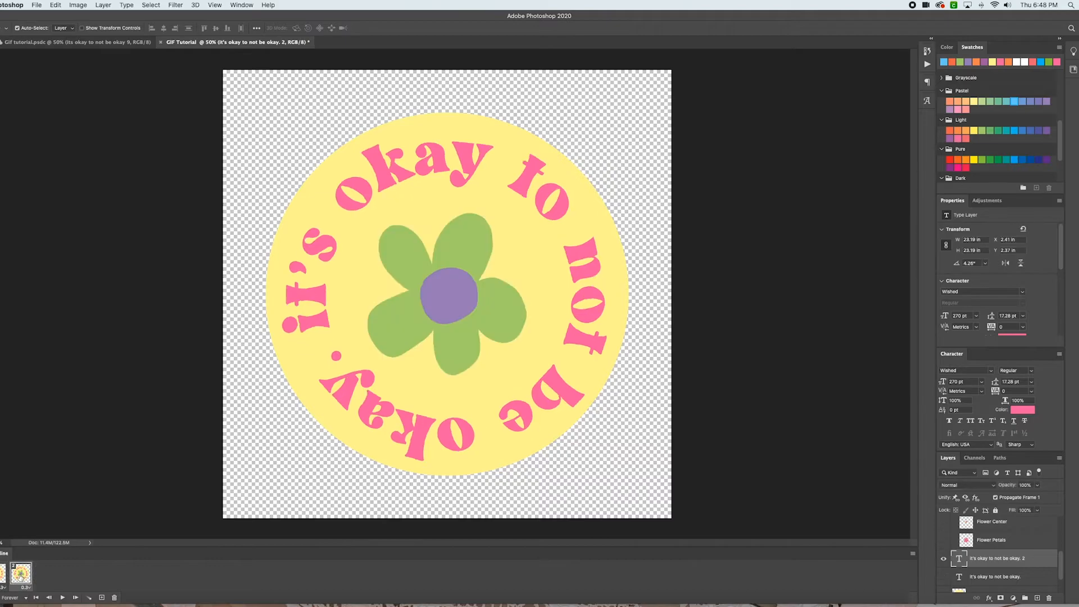
Add a third frame and show the Flower Center copy 2 and Flower Petals copy 2 layers in it
left_click(102, 598)
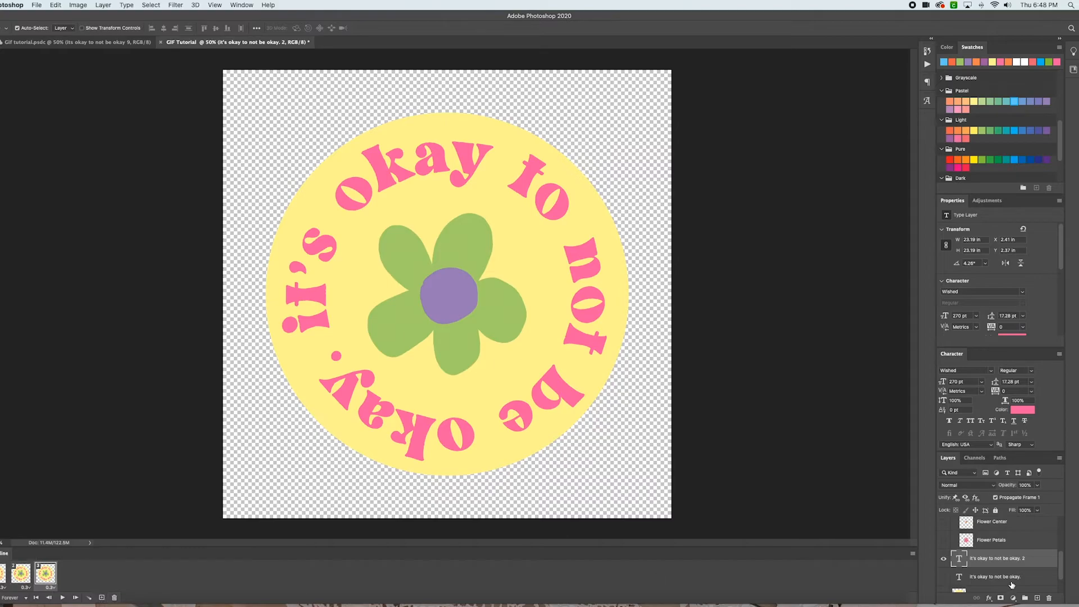
scroll(969, 554, "up", 2)
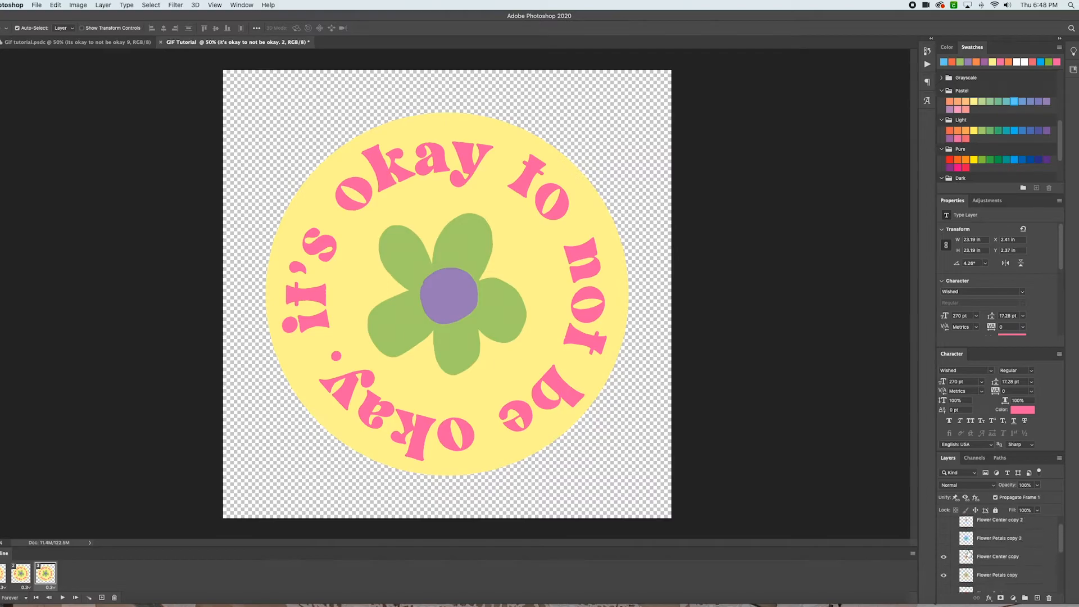
scroll(968, 554, "up", 2)
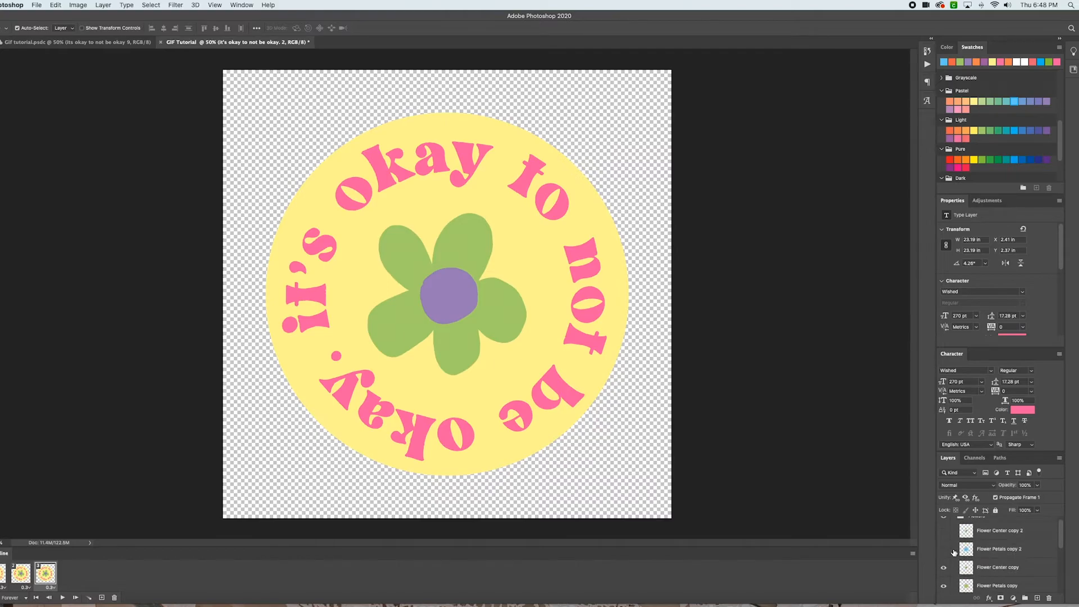
left_click(945, 550)
left_click(944, 531)
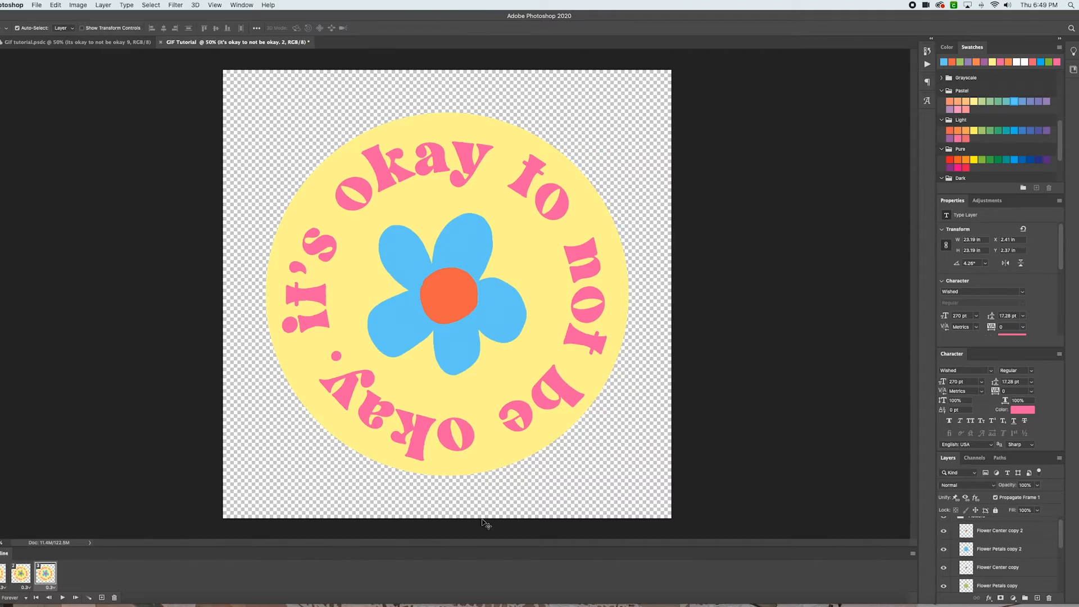
scroll(1039, 547, "down", 3)
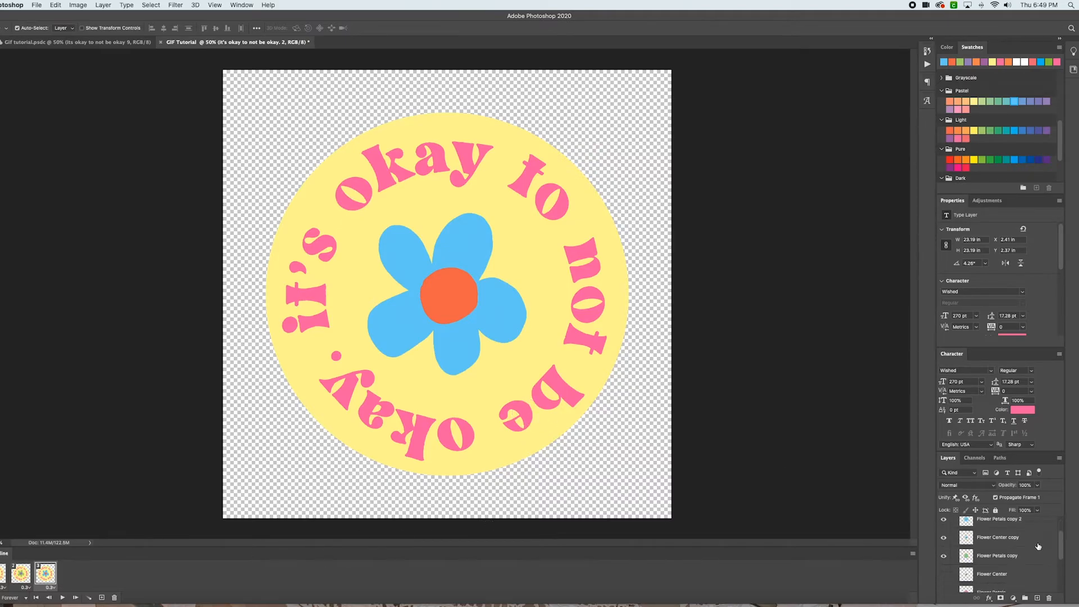
Duplicate the text layer as 'It's okay to not be okay. 3' and rotate the copy to about 9° with Free Transform
right_click(1011, 577)
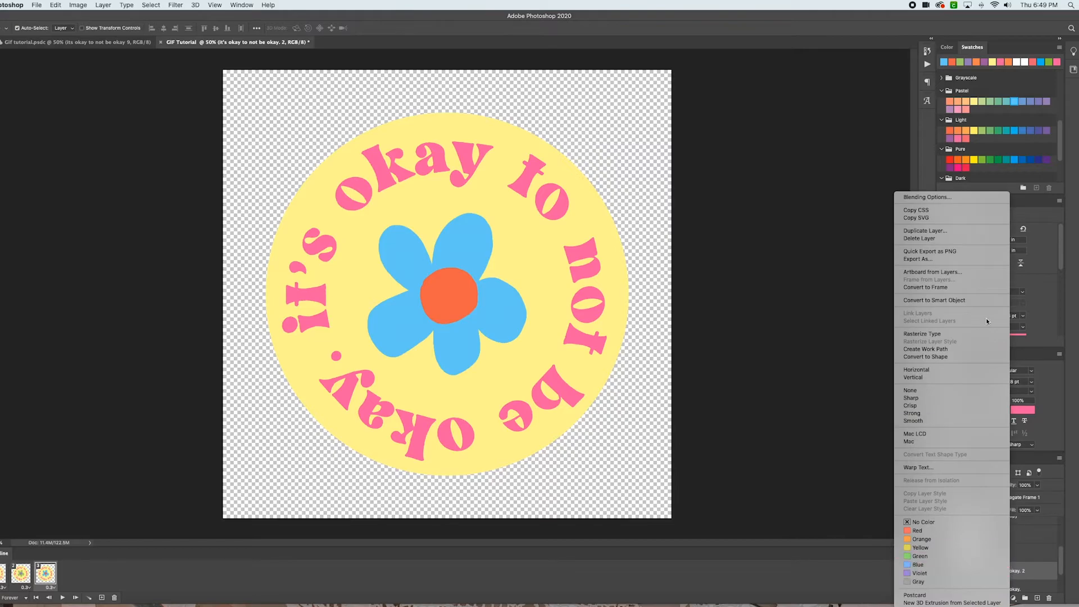
left_click(939, 233)
left_click_drag(572, 279, 541, 280)
type("3")
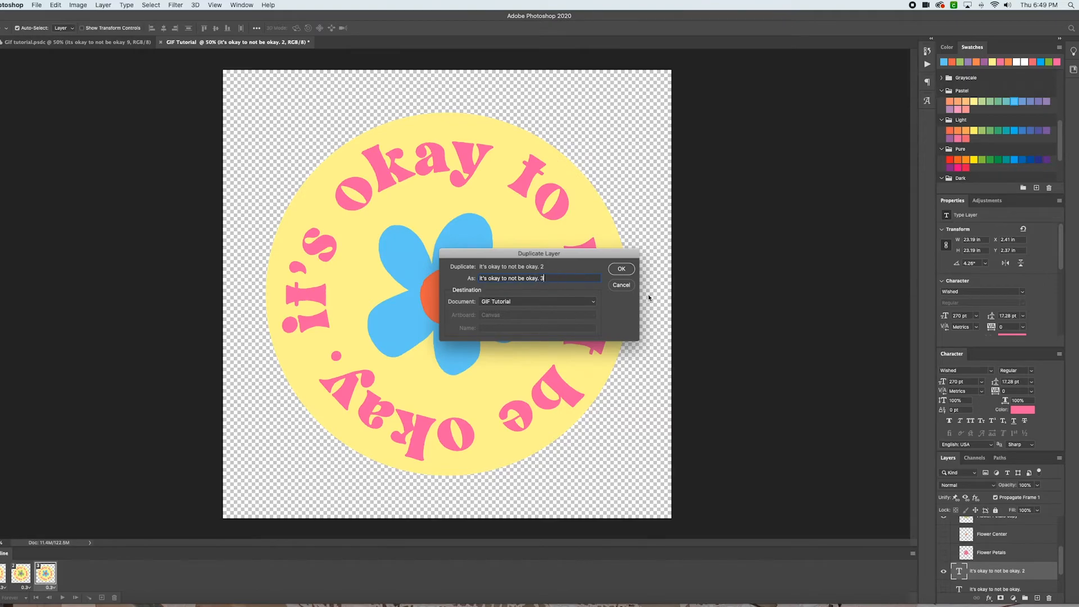
key("Return")
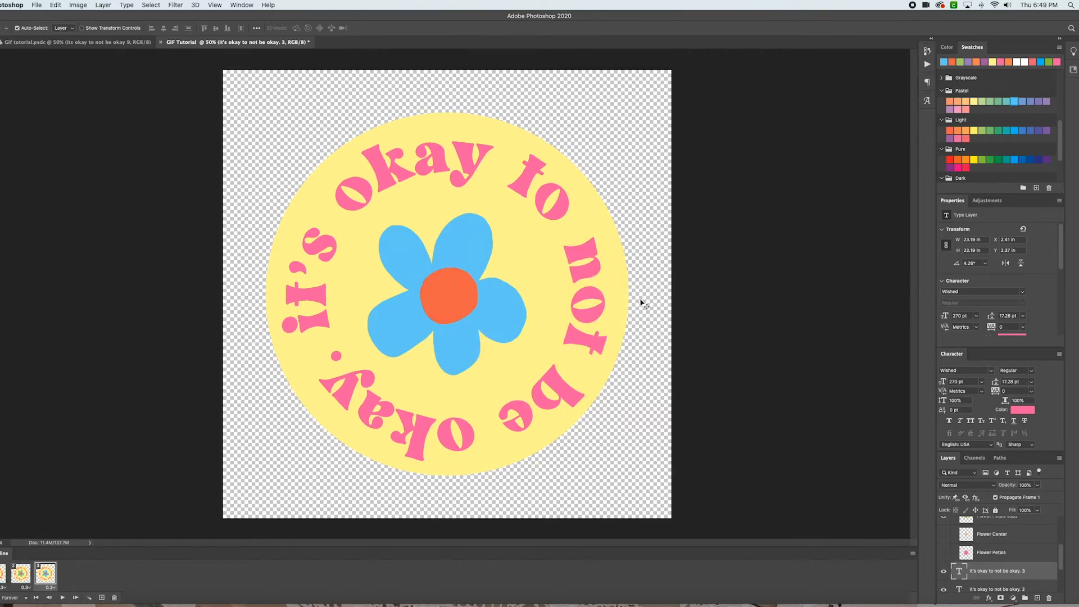
key("super+t")
left_click_drag(650, 100, 669, 116)
key("Return")
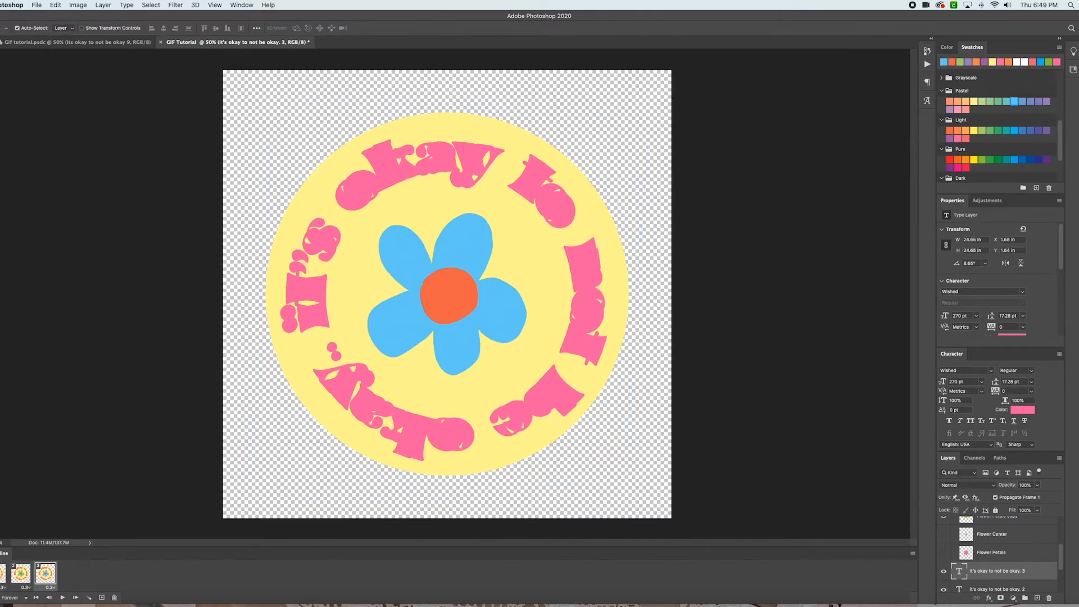
Hide the third text copy in the first frame, show it instead of the second copy in the third frame, and preview the animation
left_click(2, 573)
scroll(954, 567, "down", 1)
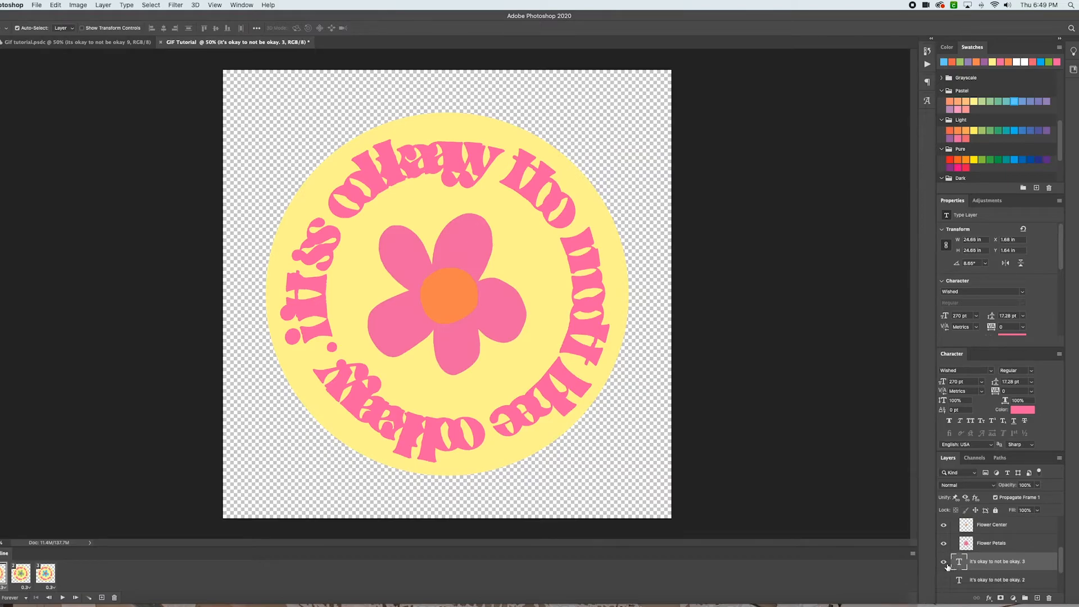
left_click(945, 562)
left_click(46, 574)
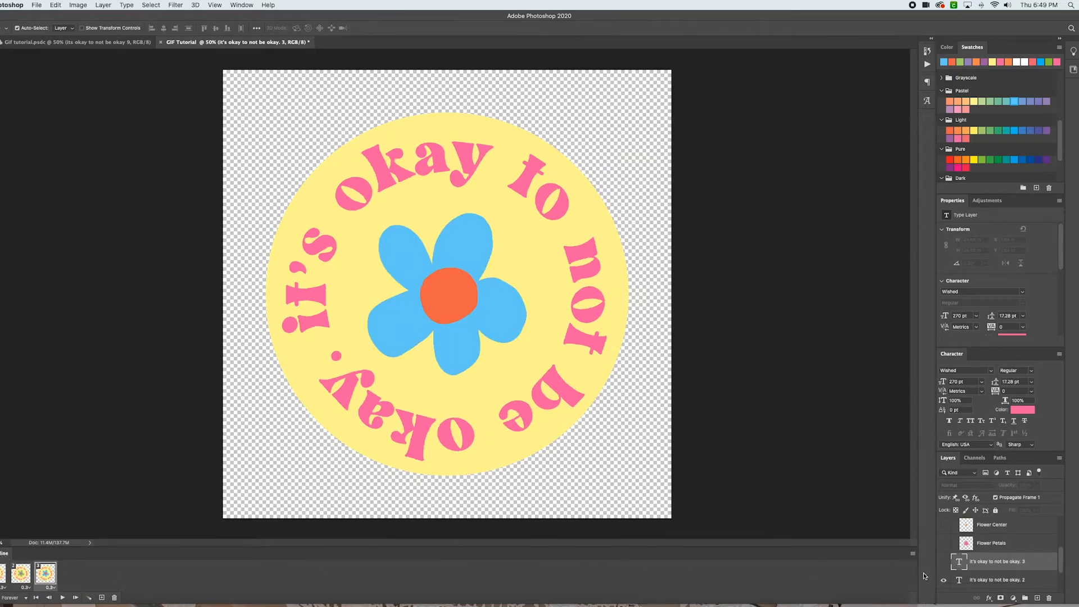
left_click(945, 562)
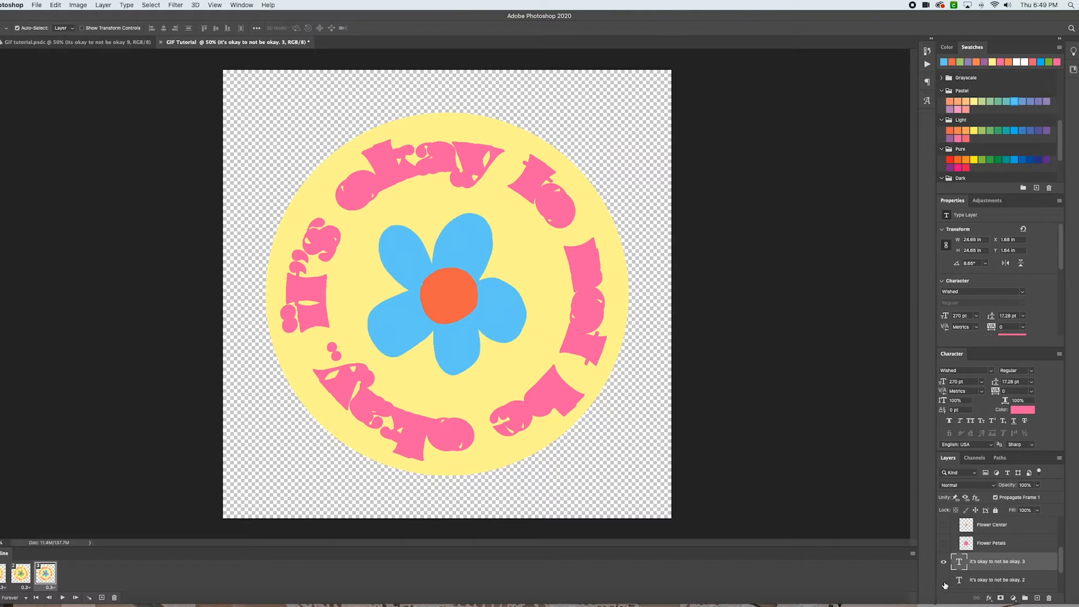
left_click(944, 581)
key("space")
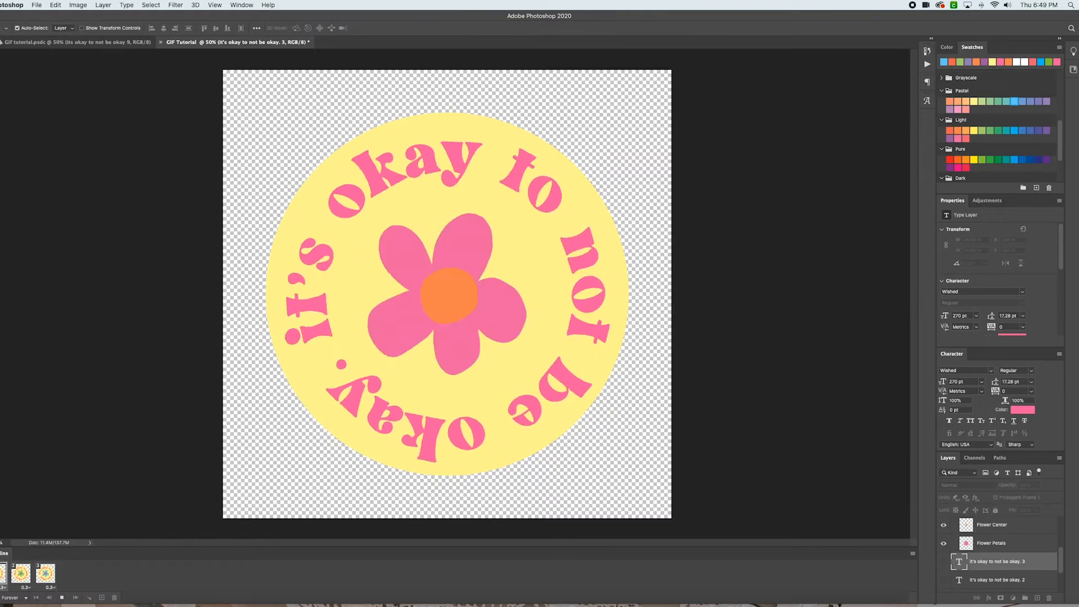
key("space")
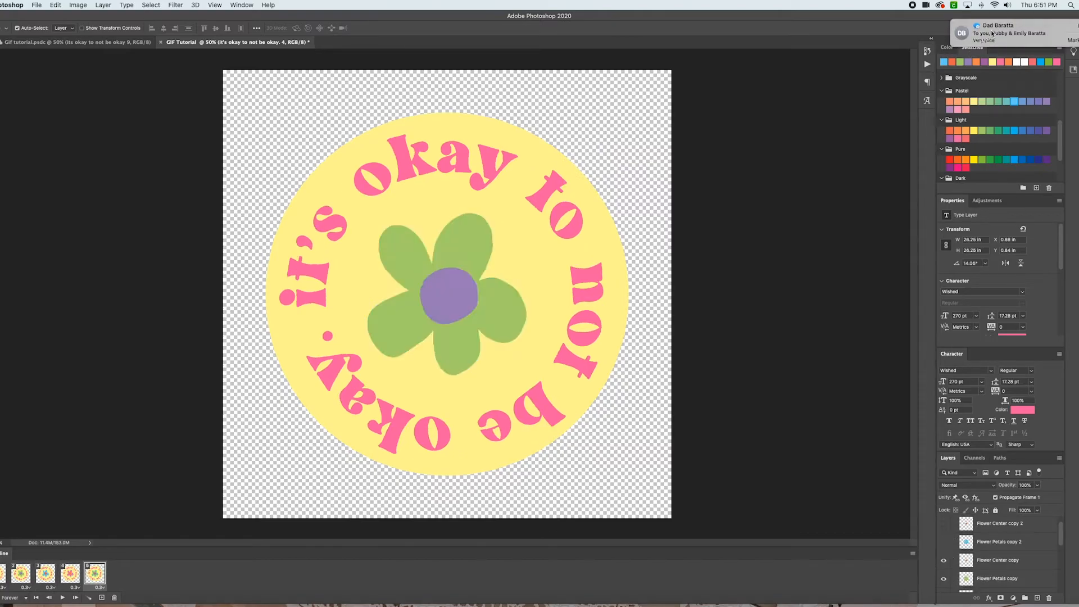
Create a further-rotated text copy named 'It's okay to not be okay. 5' and add a sixth frame
right_click(1024, 554)
left_click(956, 218)
left_click_drag(556, 278, 541, 277)
type("5")
left_click(632, 268)
key("super+t")
left_click_drag(653, 91, 669, 113)
key("Return")
left_click(97, 575)
left_click(102, 598)
Duplicate the text layer as 'It's okay to not be okay. 6' and rotate it further with Free Transform
right_click(1006, 534)
left_click(981, 218)
left_click_drag(564, 277, 541, 277)
type("6")
left_click(625, 268)
key("super+t")
left_click_drag(696, 63, 718, 90)
key("Return")
Adjust text layer visibility in the sixth frame and add a seventh frame
left_click(3, 574)
left_click(119, 575)
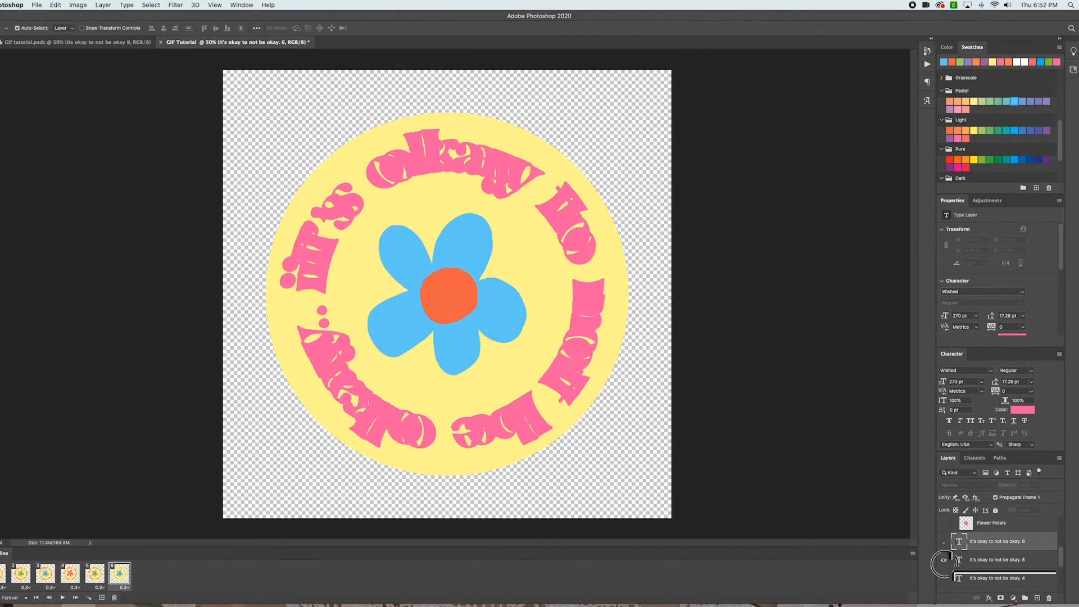
left_click(943, 560)
left_click(102, 598)
left_click(120, 575)
left_click(148, 578)
Duplicate the text layer as 'It's okay to not be okay. 7' and rotate it further with Free Transform
right_click(1007, 553)
left_click(972, 219)
left_click_drag(564, 277, 541, 277)
type("7")
left_click(625, 268)
key("super+t")
left_click_drag(692, 70, 709, 90)
key("Return")
Switch the visible flower and text layers for the seventh frame and add an eighth frame
scroll(952, 568, "up", 1)
left_click(944, 548)
left_click(944, 530)
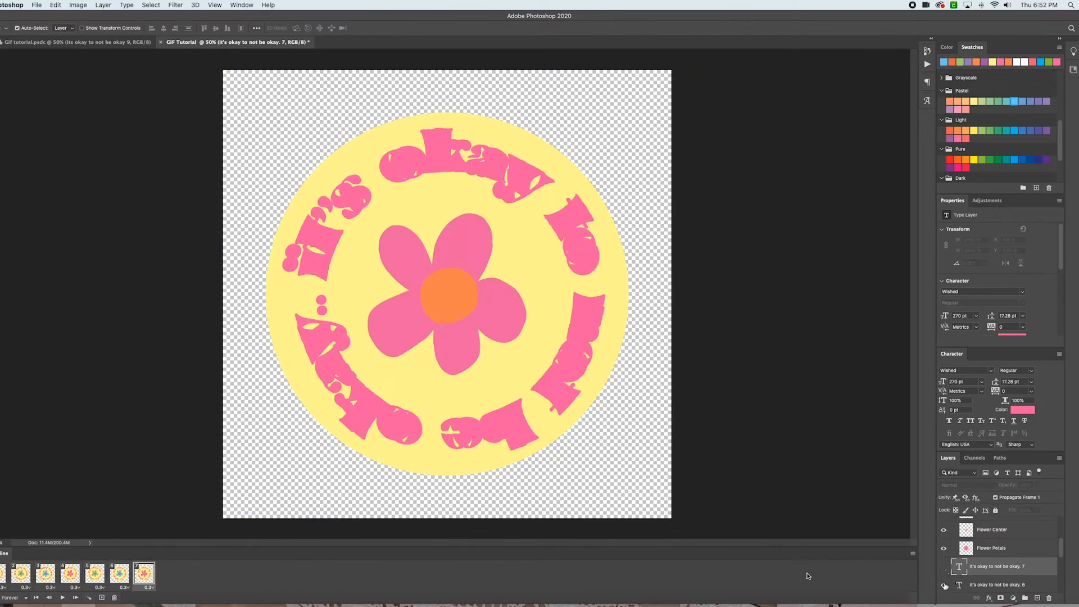
left_click(944, 585)
left_click(102, 598)
Duplicate the text layer as 'It's okay to not be okay. 8' and switch which flower layers are visible
right_click(988, 569)
left_click(946, 516)
type("8")
left_click(623, 268)
left_click(944, 535)
left_click(944, 519)
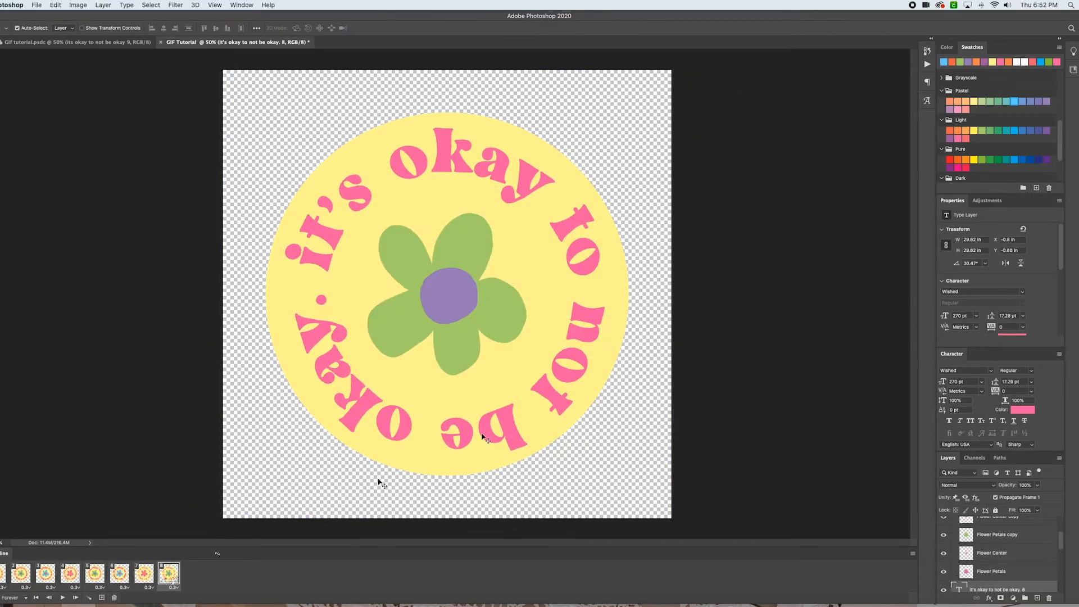
Rotate the 'It's okay to not be okay. 8' text further with Free Transform
key("super+t")
left_click_drag(708, 67, 761, 82)
key("Return")
Adjust text layer visibility in the eighth frame and add a ninth frame
left_click(6, 577)
left_click(169, 574)
scroll(984, 557, "down", 2)
left_click(944, 547)
left_click(102, 597)
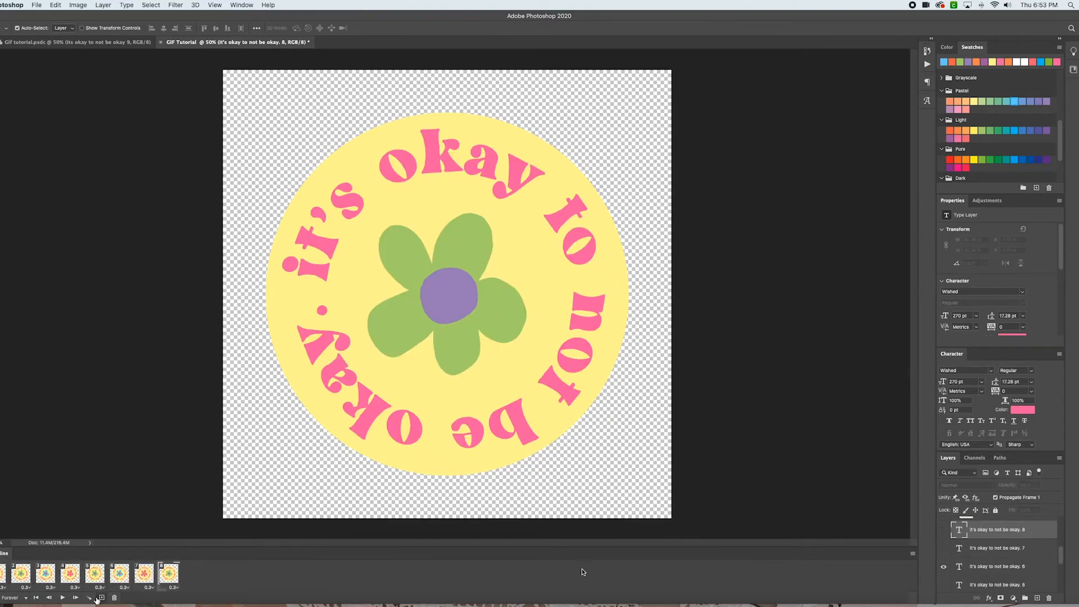
Step through the eighth and ninth frames and fix which text layers are visible in each
scroll(1009, 568, "up", 1)
scroll(1009, 568, "down", 1)
left_click(169, 575)
left_click(147, 576)
left_click(168, 574)
left_click(145, 574)
left_click(193, 575)
left_click(944, 535)
left_click(944, 553)
scroll(952, 549, "up", 5)
scroll(951, 543, "down", 5)
left_click(169, 574)
left_click(194, 574)
left_click(944, 545)
Duplicate the text layer as 'It's okay to not be okay. 9' and preview the animation
right_click(1014, 538)
left_click(936, 234)
left_click_drag(541, 278, 677, 308)
type("9")
key("Return")
key("space")
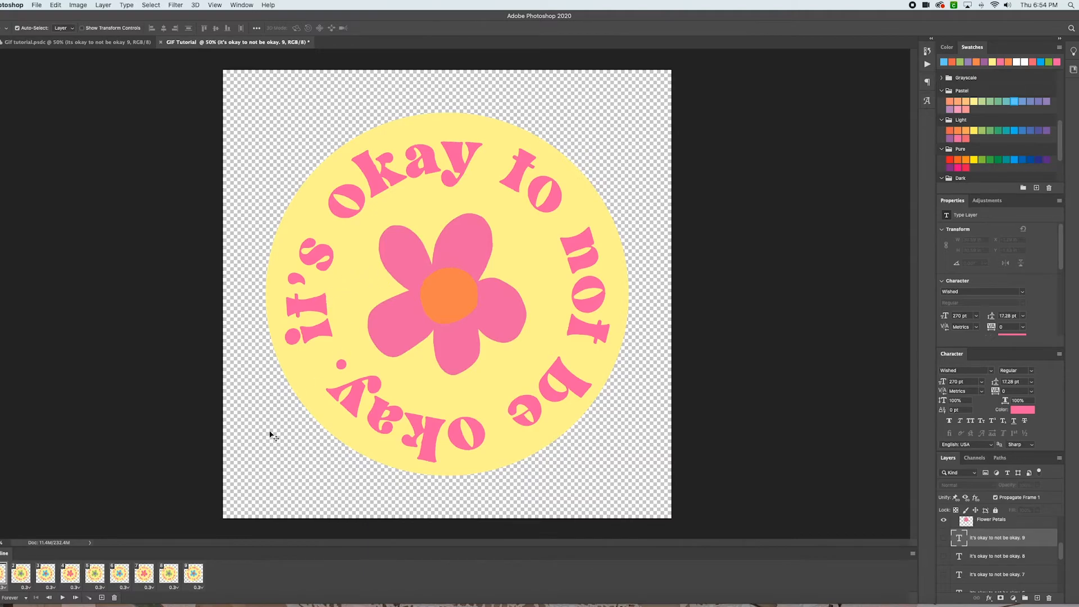
key("space")
Open the Save for Web (Legacy) export dialog
left_click(37, 5)
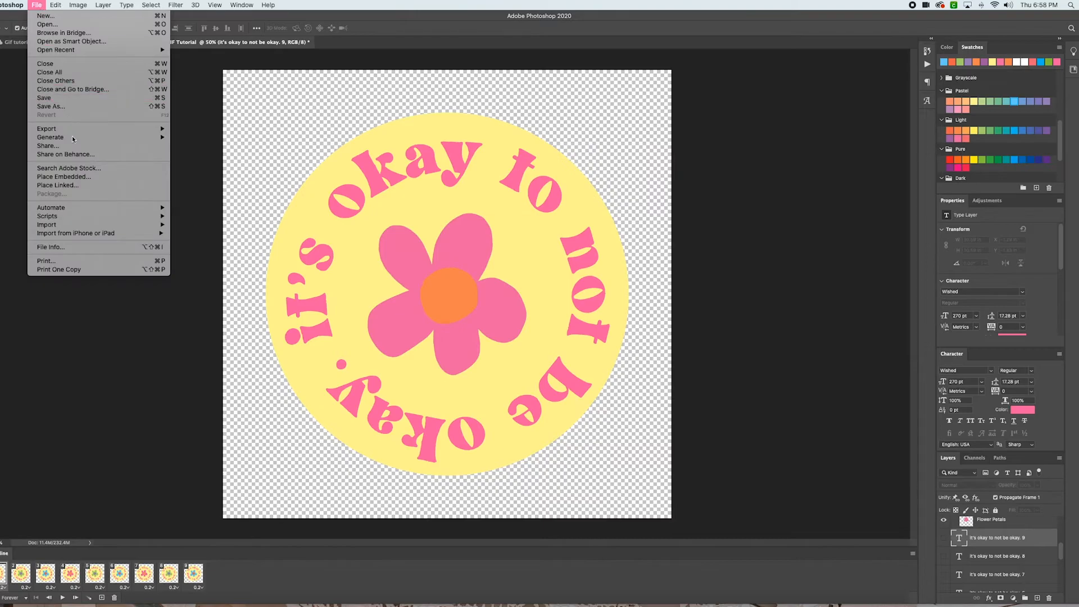
mouse_move(75, 132)
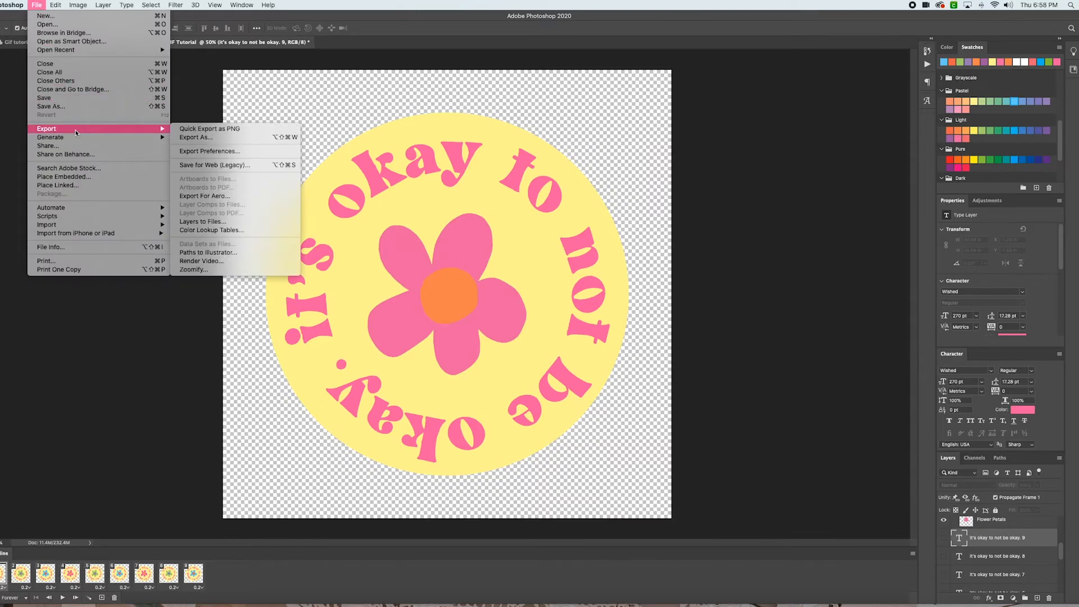
left_click(225, 165)
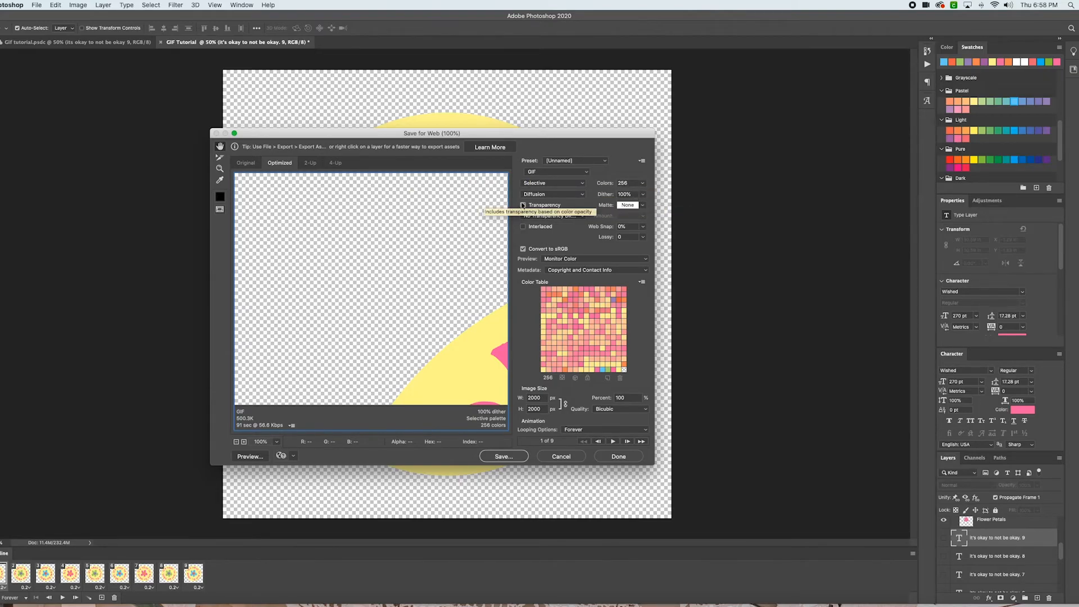
left_click(644, 207)
left_click(641, 207)
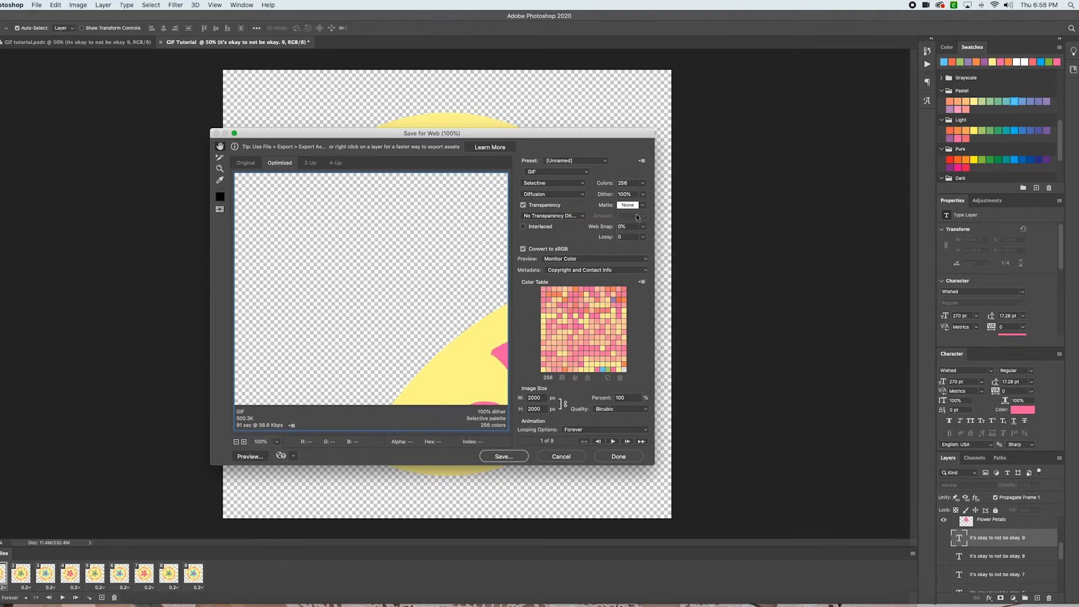
left_click(641, 207)
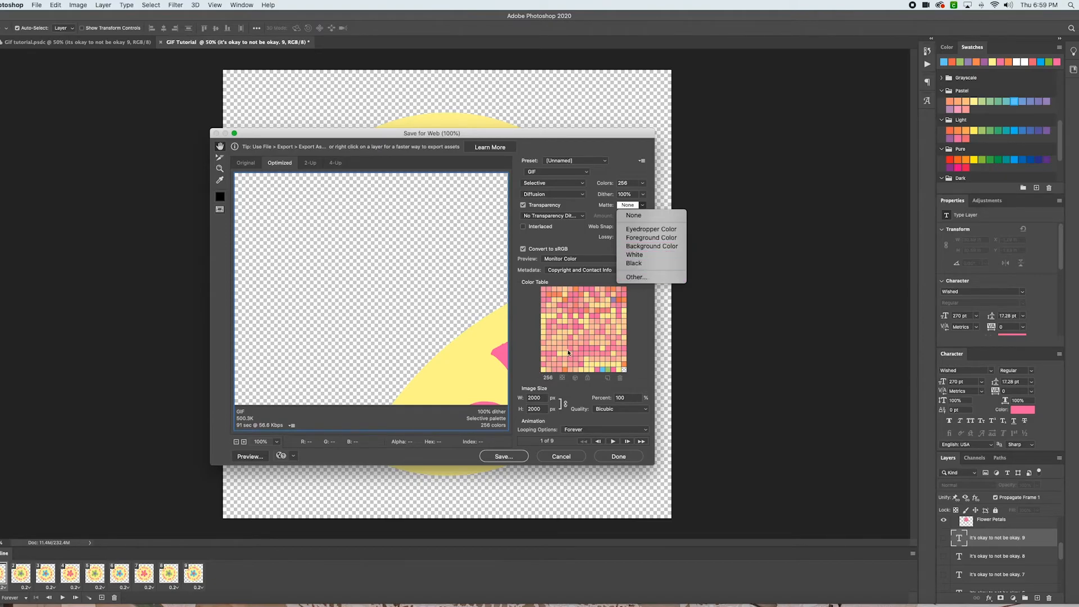
left_click(576, 238)
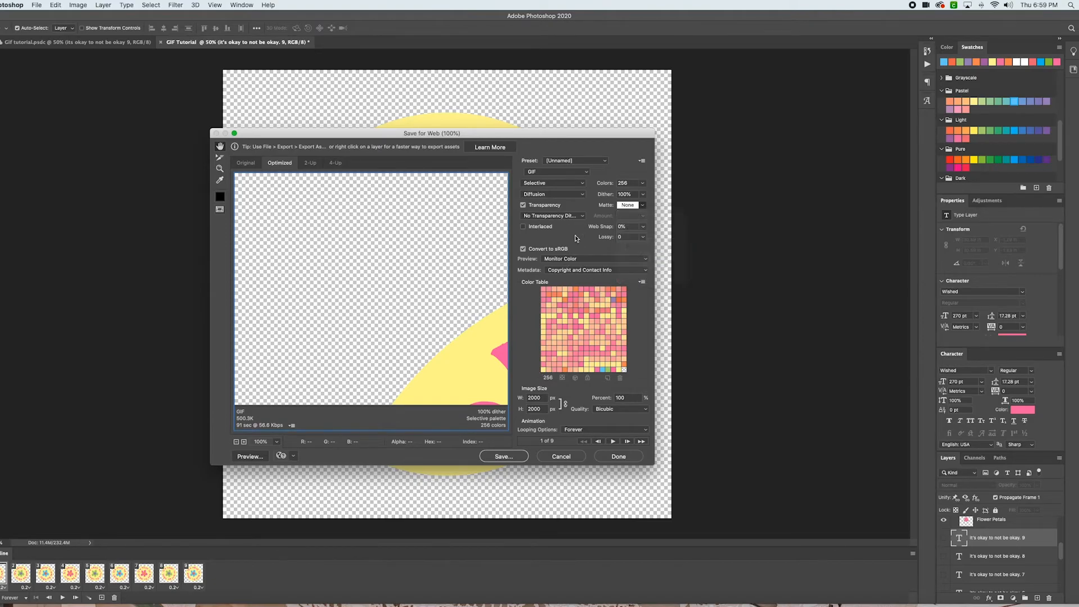
Save the optimized animation as GIF-Tutorial-.gif on the Desktop, replacing the existing file
left_click(512, 457)
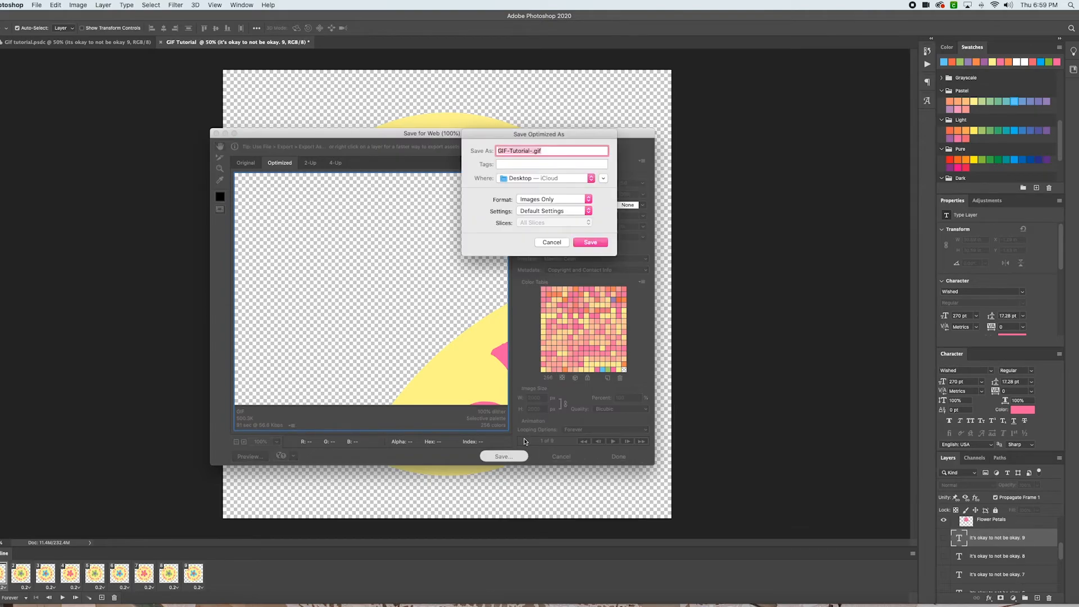
left_click(591, 242)
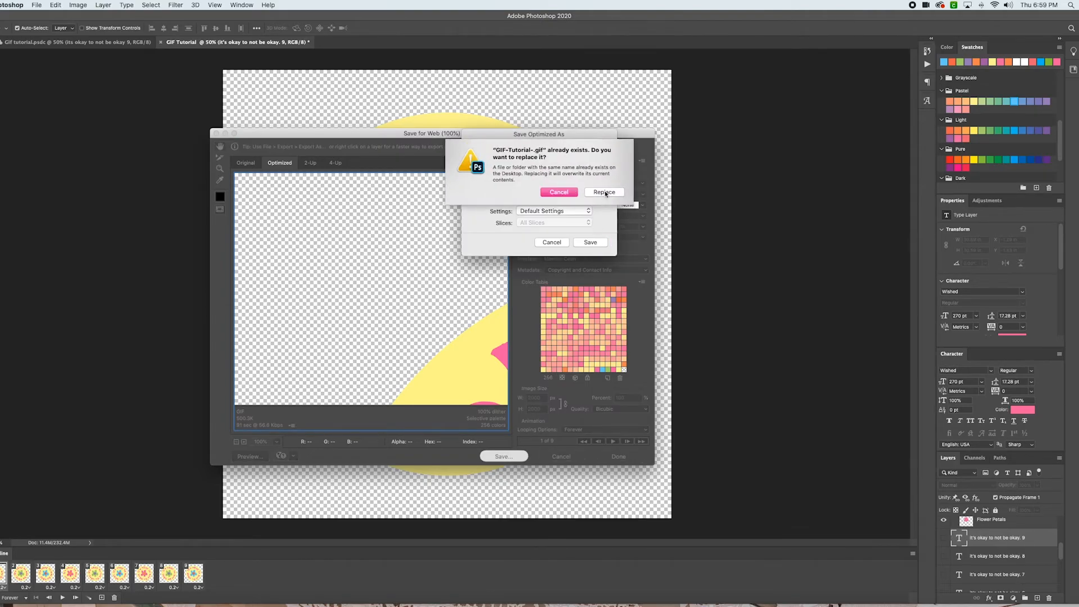
left_click(606, 192)
key("Return")
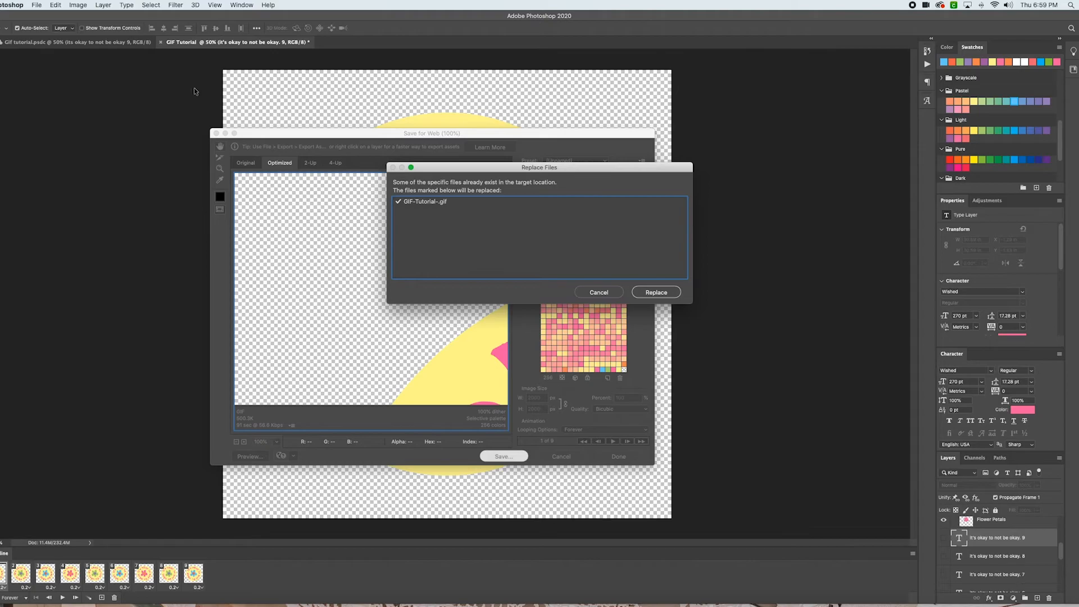
left_click(661, 298)
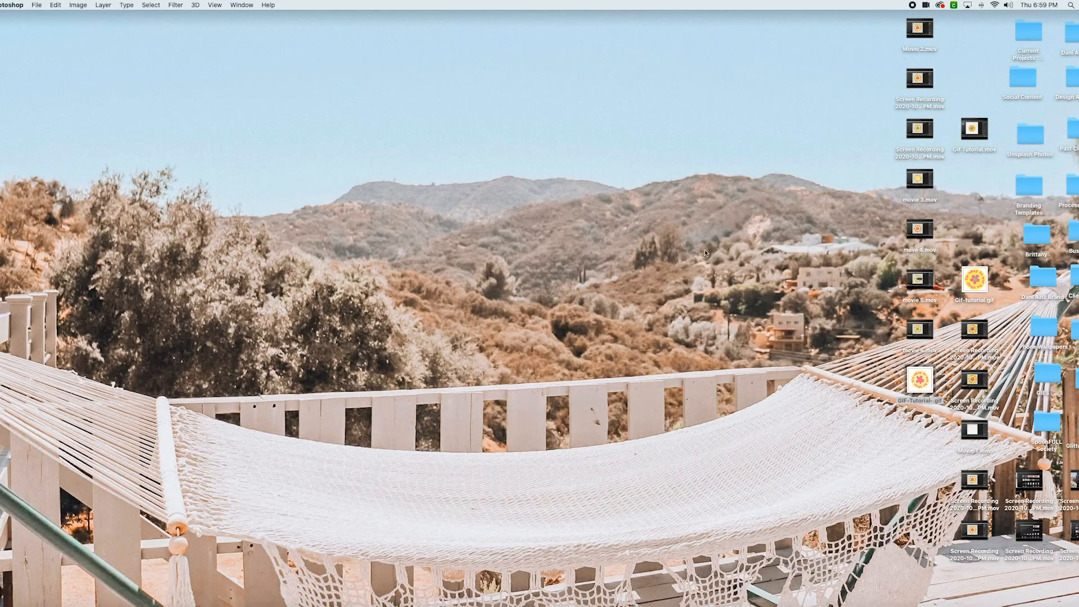
Open the exported GIF-Tutorial-.gif in Preview, step through its frames, and close it
double_click(922, 381)
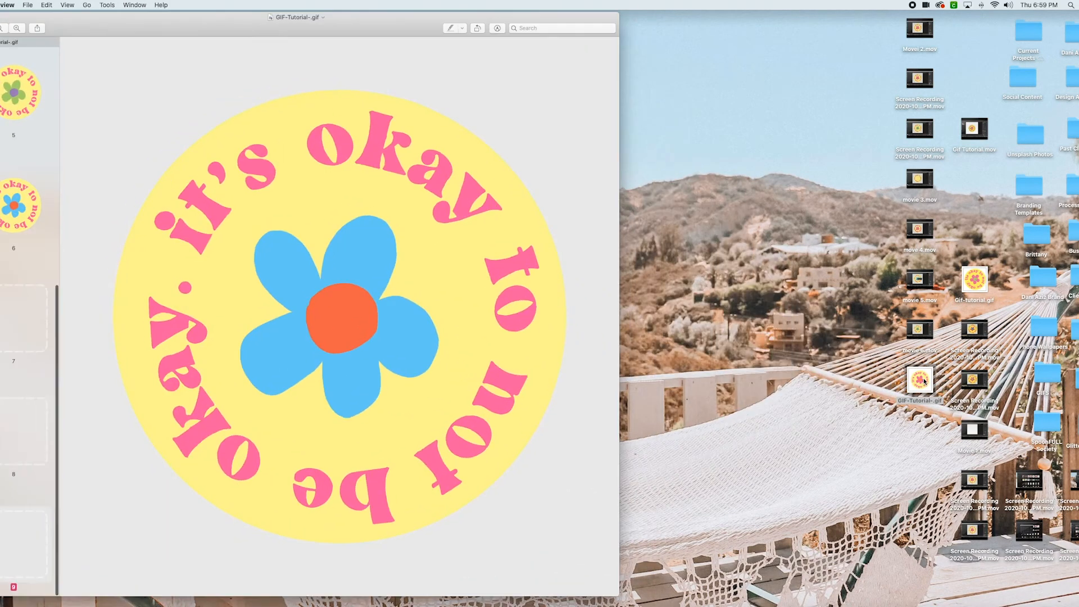
scroll(22, 225, "up", 10)
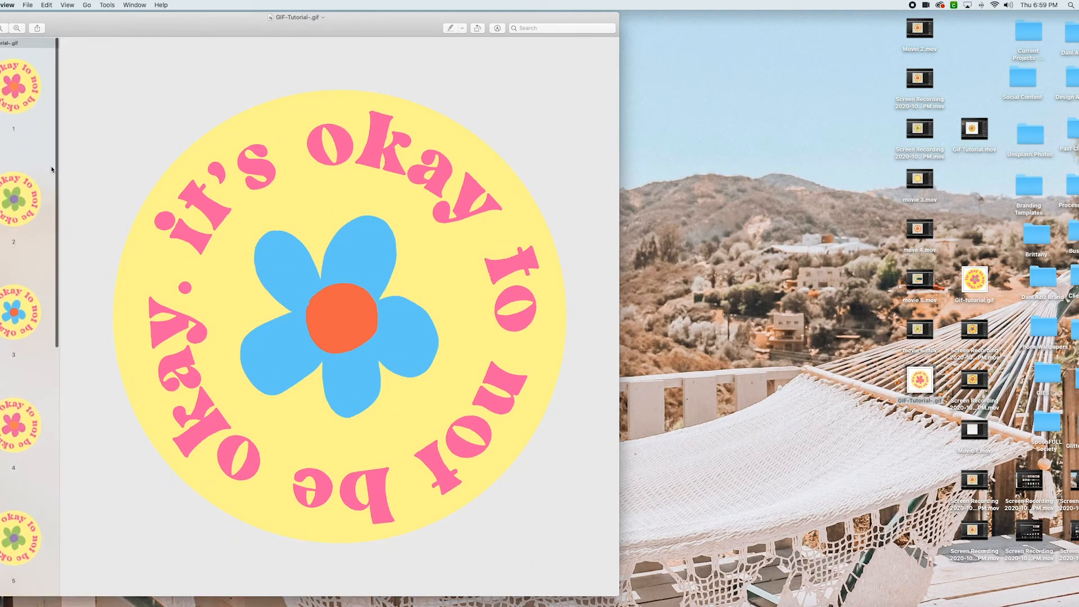
left_click(20, 72)
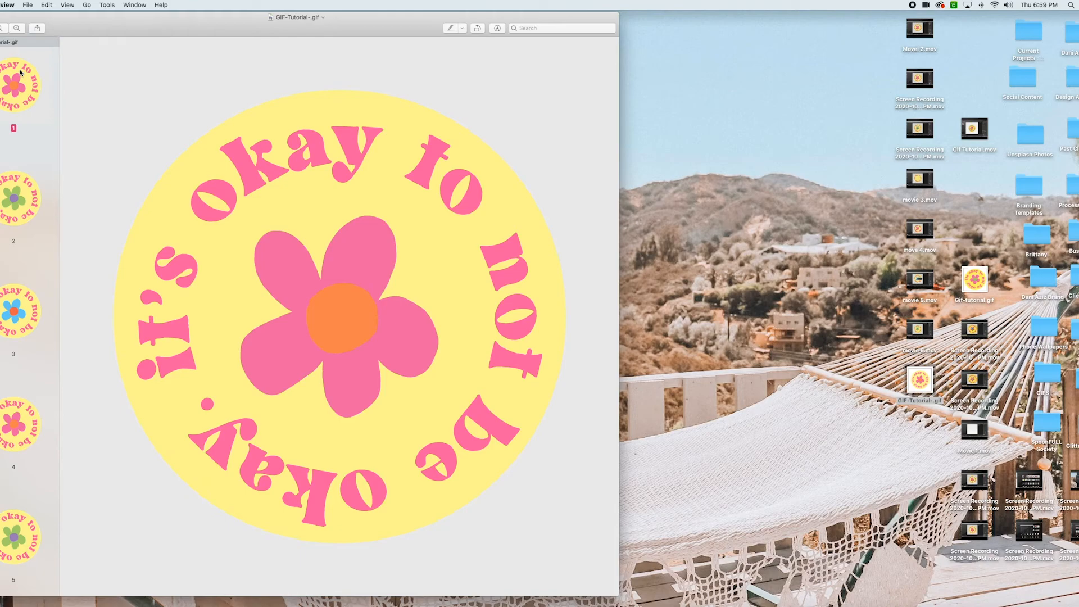
key("Down")
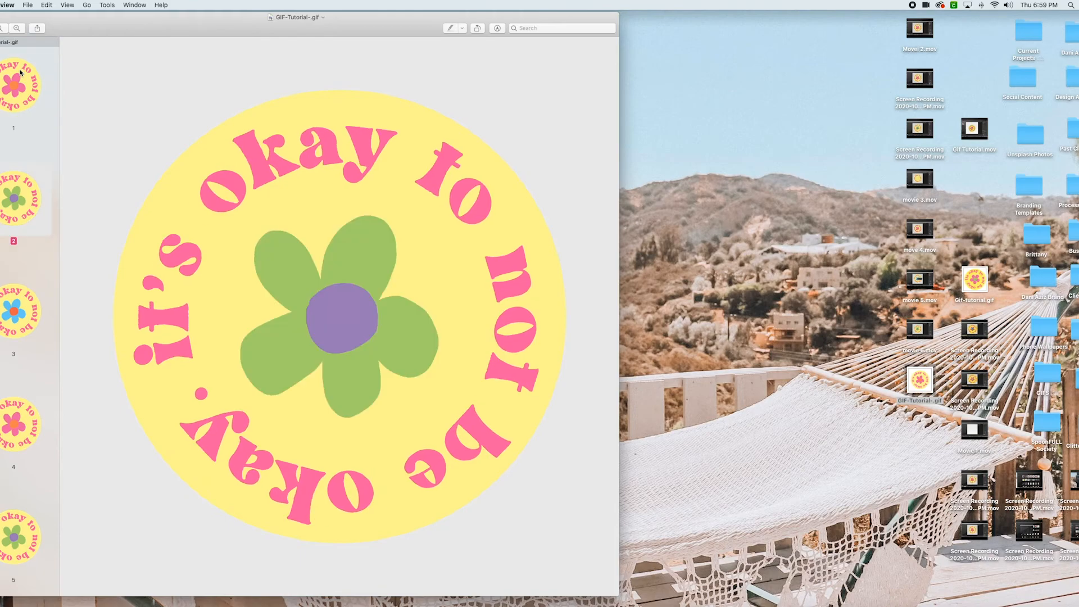
key("Down")
left_click(21, 72)
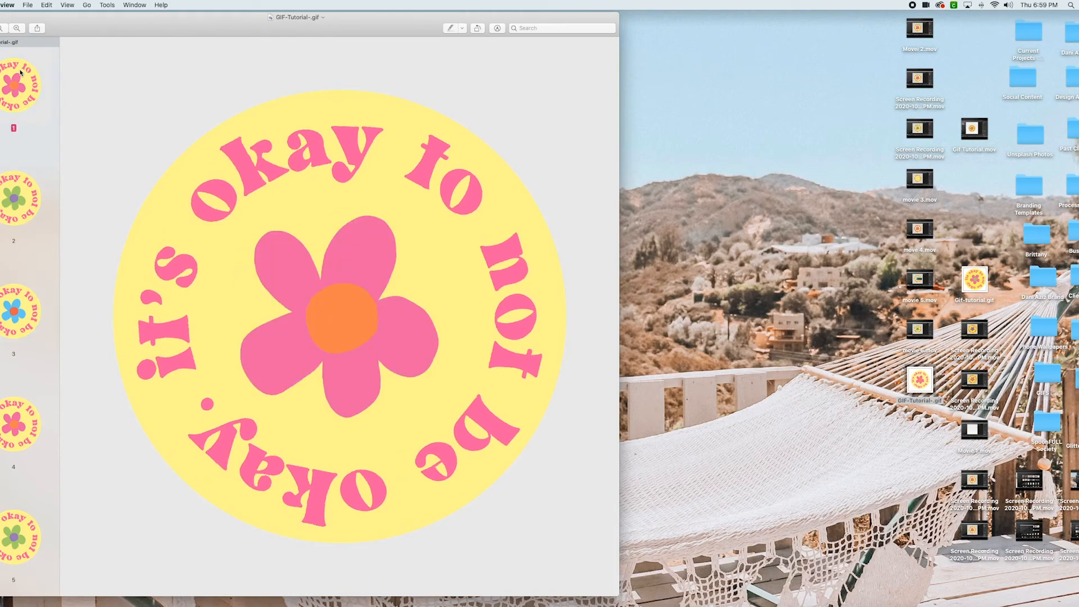
key("Down")
key("Down")
key("Down")
key("Down")
key("Down")
key("Down")
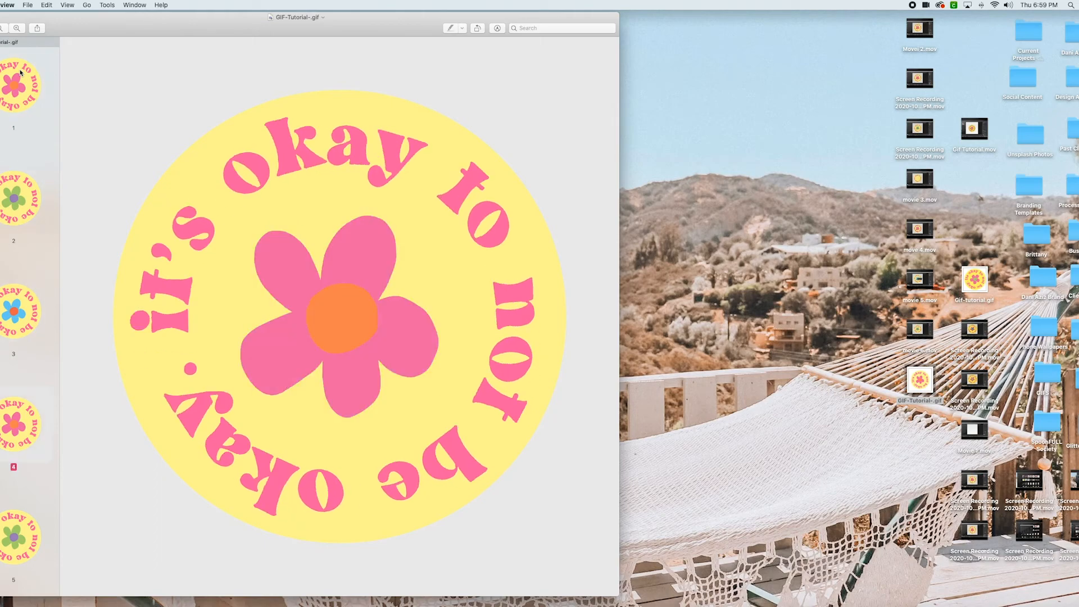
key("Down")
key("Down")
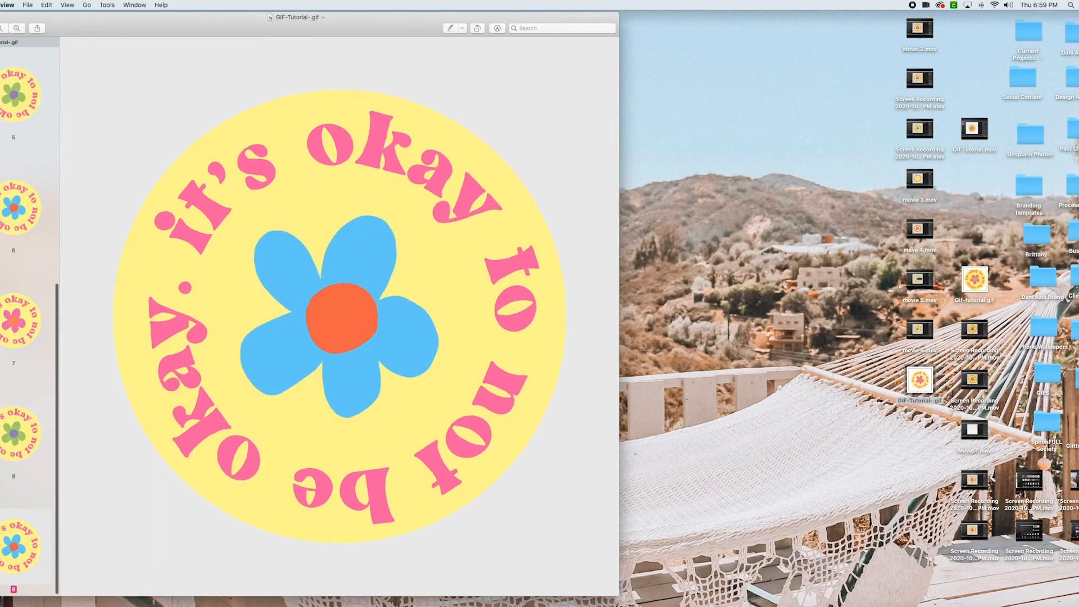
key("super+w")
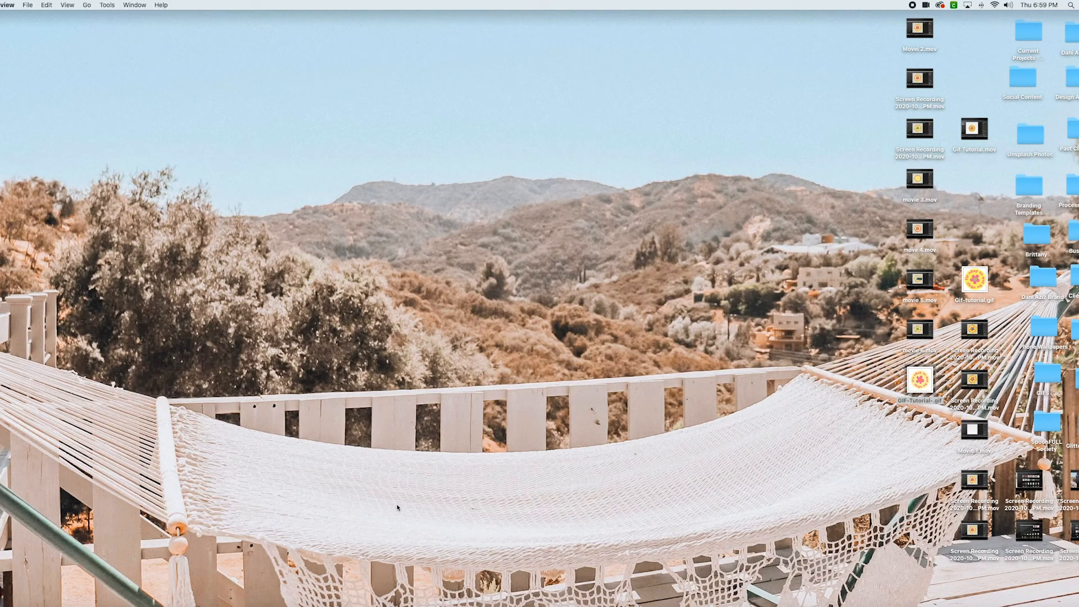
Open a new Chrome window and drop the exported GIF into it to play the animation
right_click(116, 603)
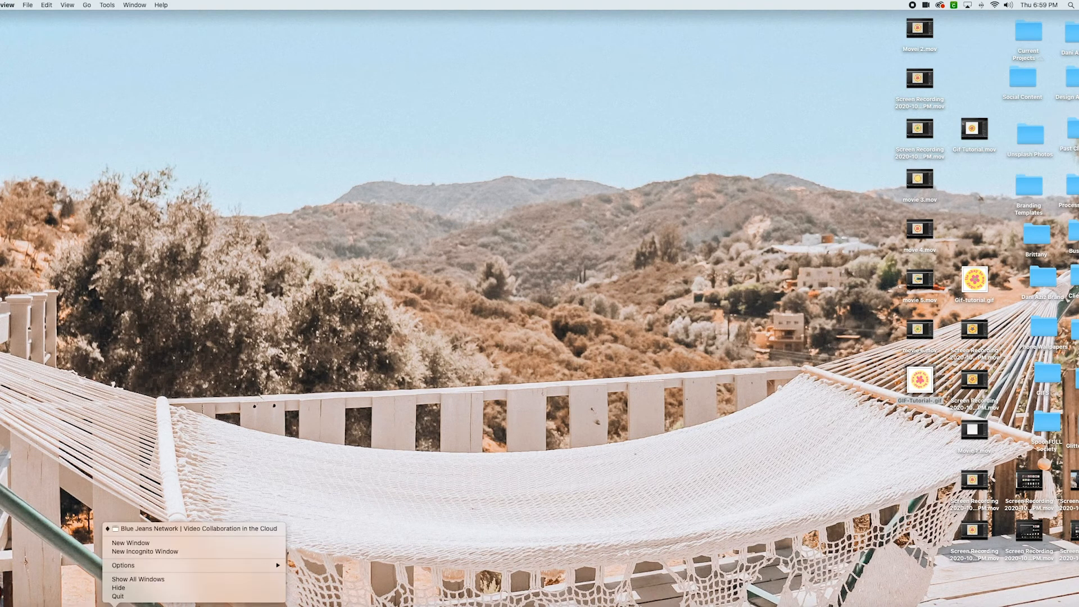
left_click(145, 544)
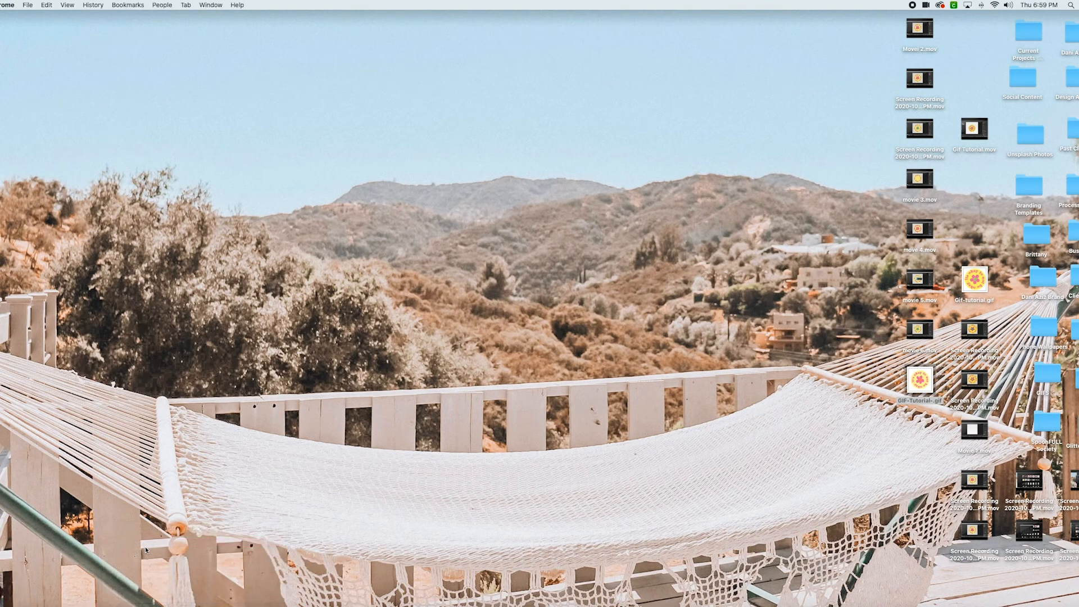
left_click_drag(977, 19, 841, 12)
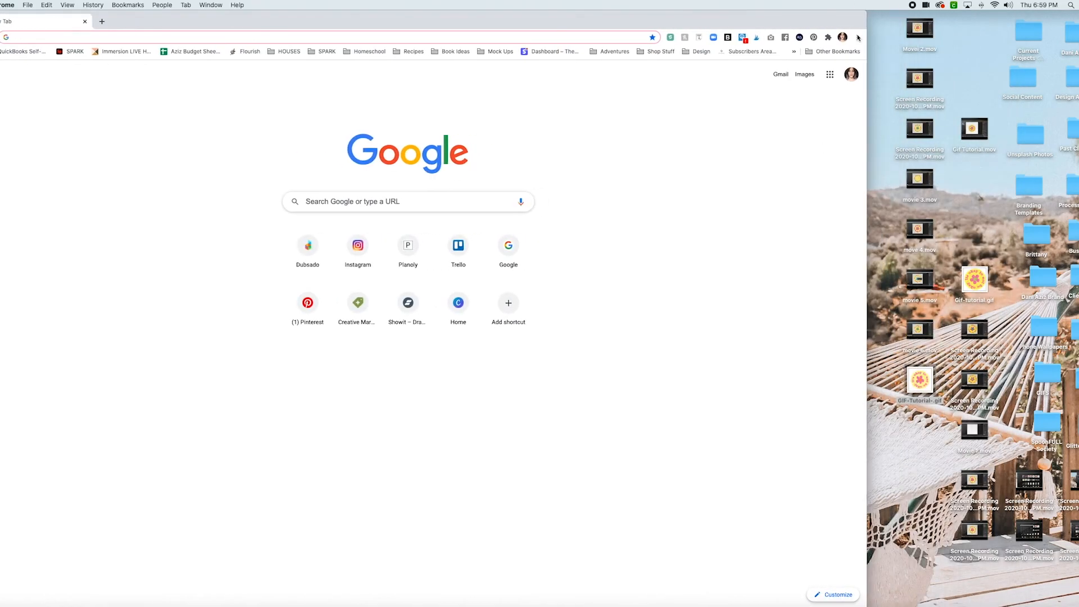
left_click_drag(914, 386, 613, 203)
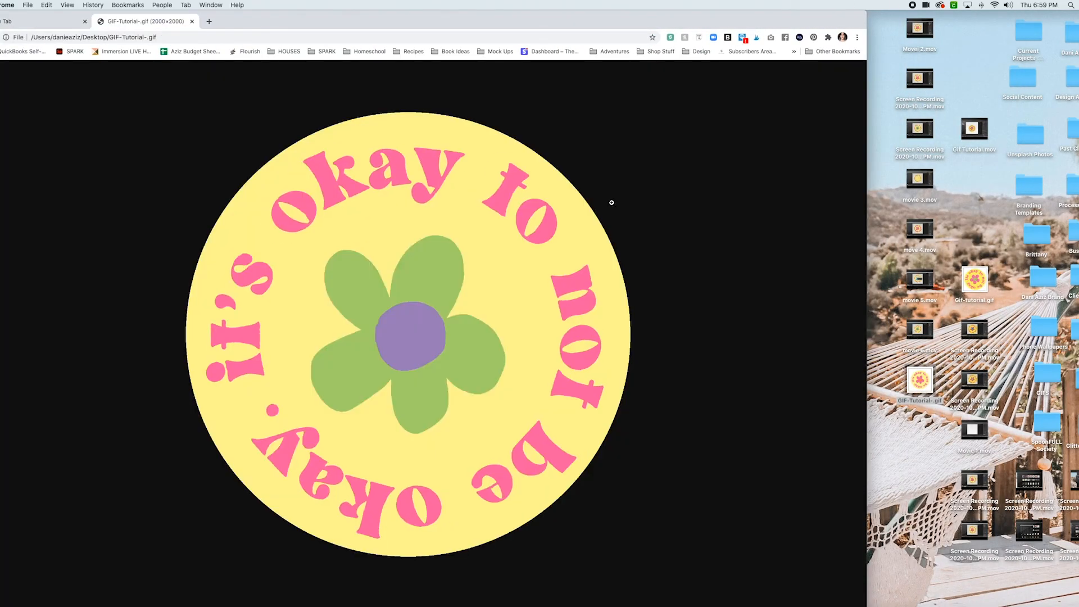